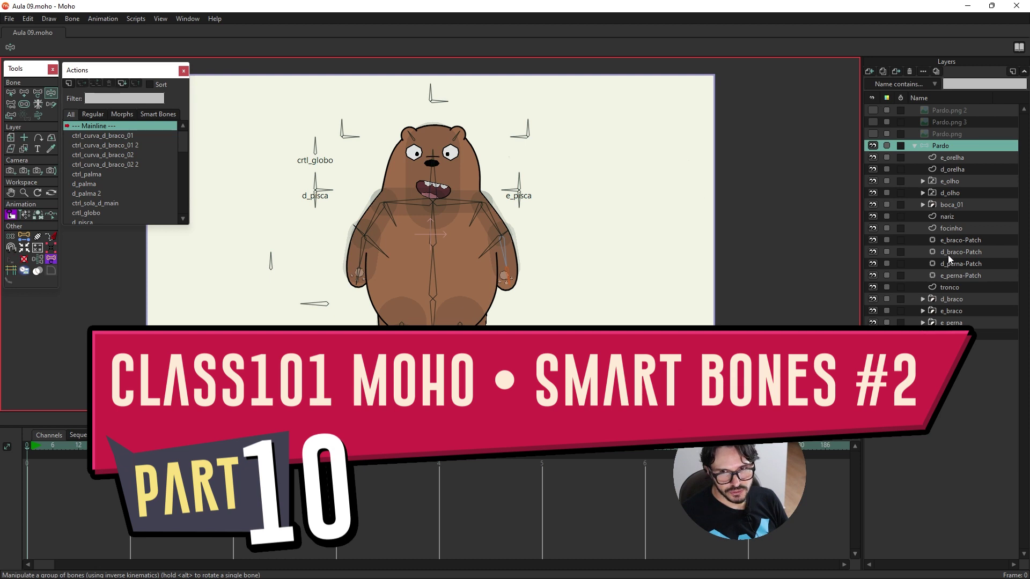
Hide the arm and arm-patch layers, then test-bend the bear's torso left and right
left_click_drag(873, 240, 872, 311)
left_click(872, 263)
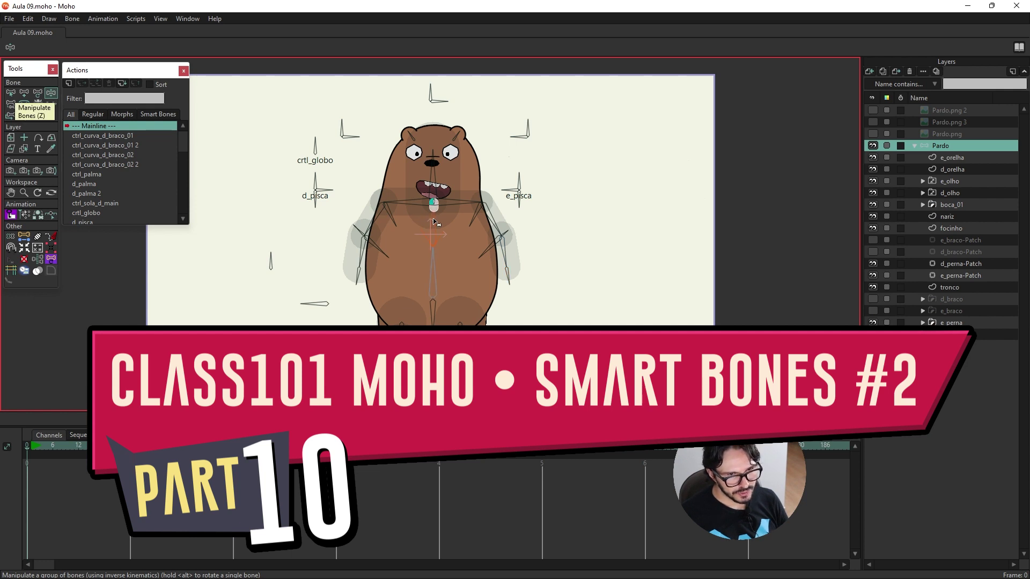
left_click_drag(435, 221, 307, 196)
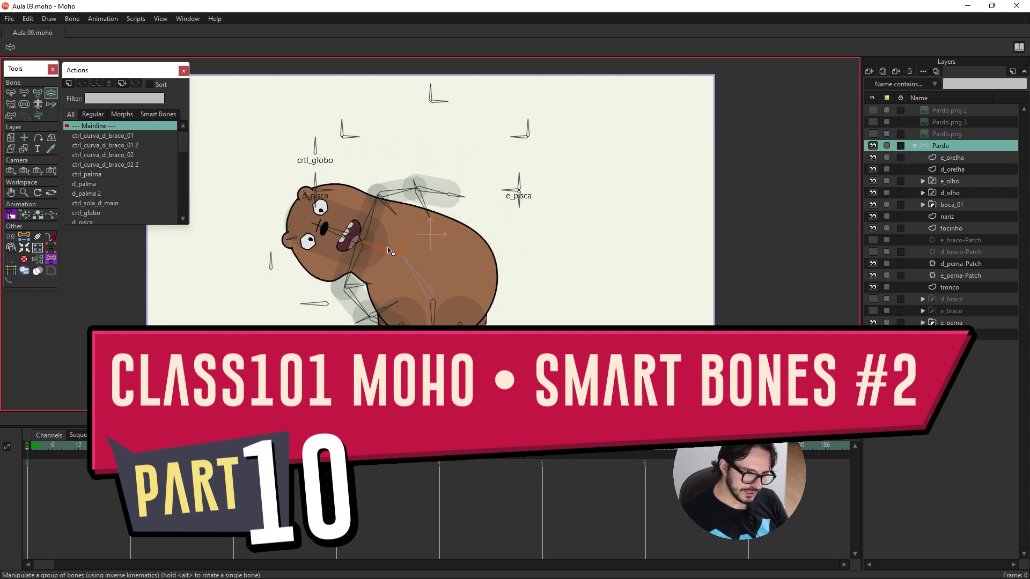
left_click_drag(384, 251, 509, 276)
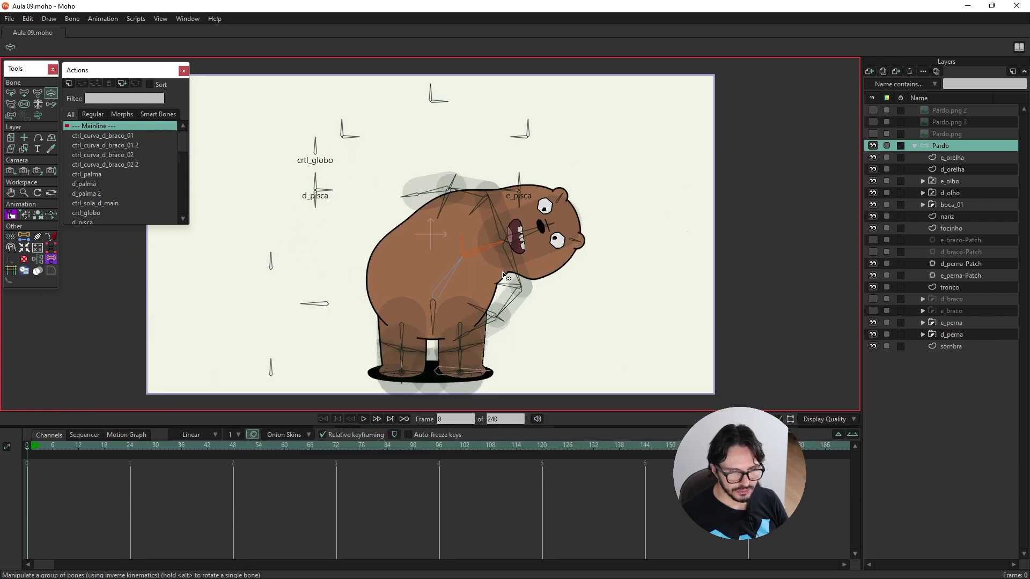
left_click_drag(504, 276, 524, 270)
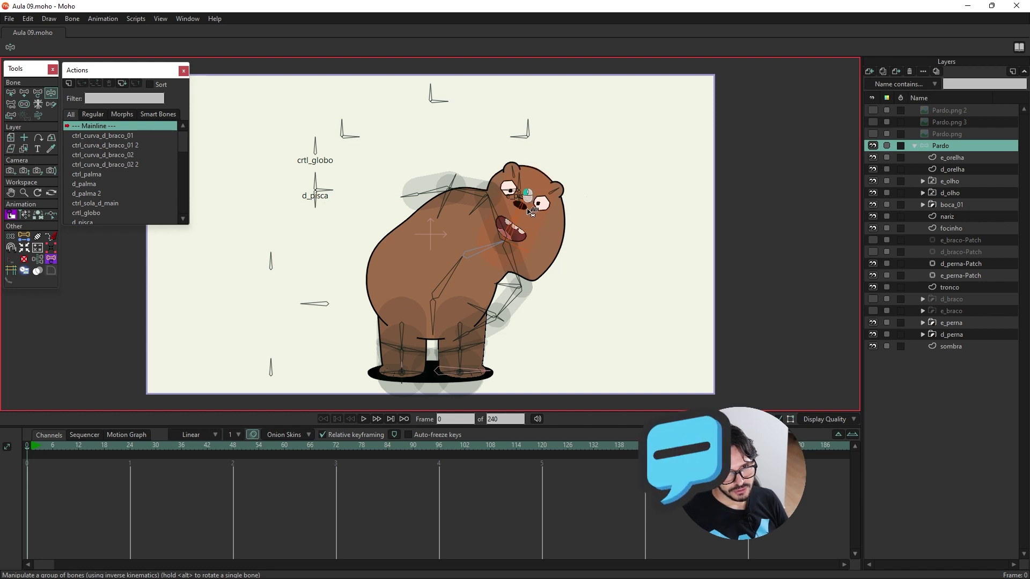
mouse_move(525, 270)
left_mouse_down()
mouse_move(445, 225)
mouse_move(408, 287)
left_mouse_up()
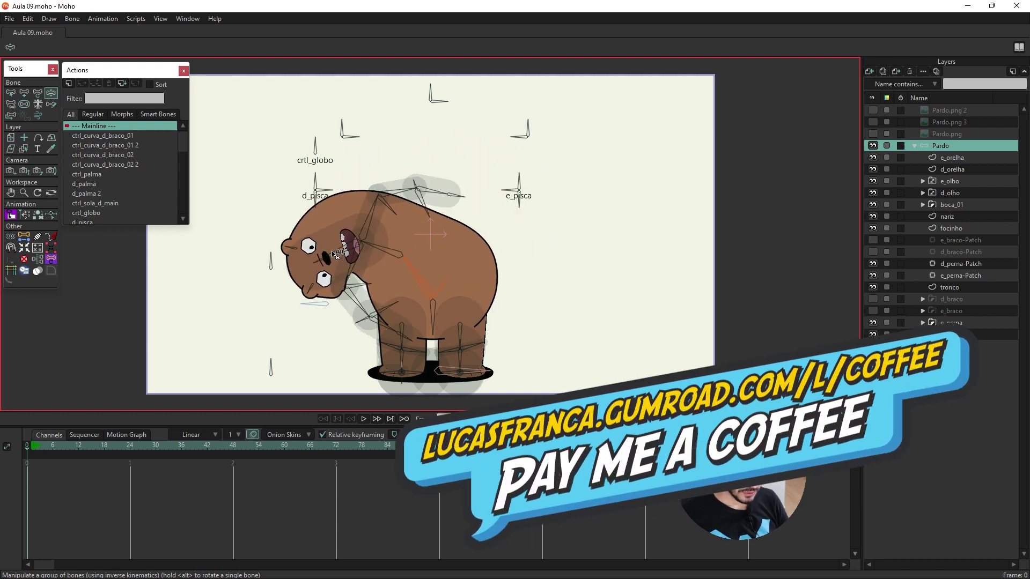
Undo the test pose and bend the upper body left at frame 1
left_click_drag(335, 256, 322, 225)
key("ctrl+z")
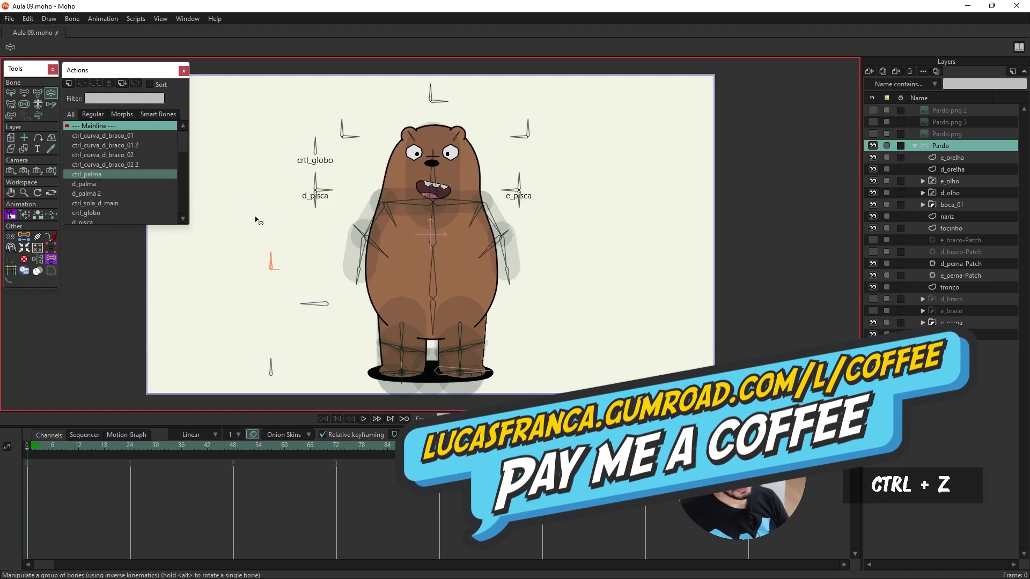
left_click(33, 450)
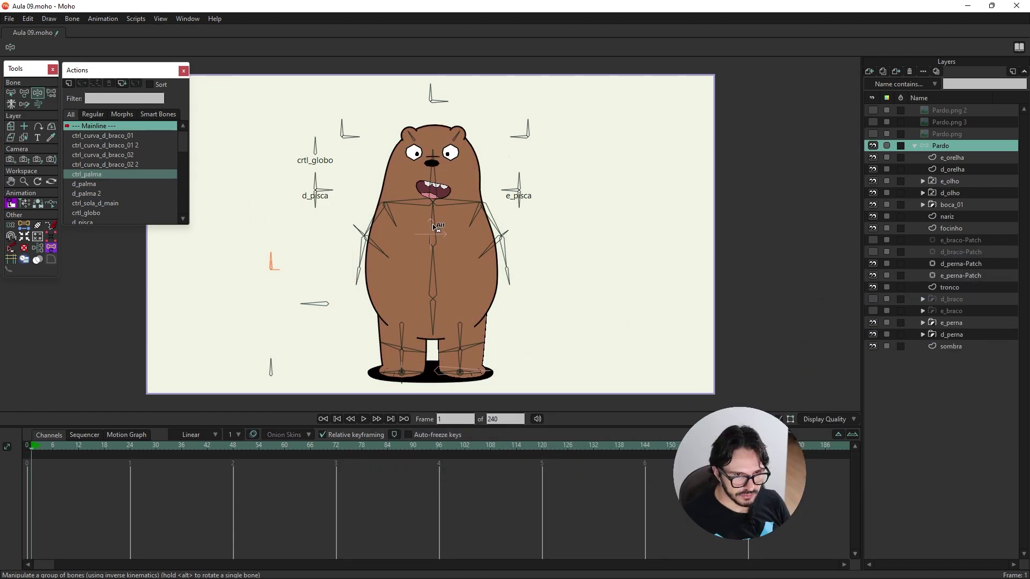
mouse_move(432, 231)
left_mouse_down()
mouse_move(433, 273)
mouse_move(304, 232)
left_mouse_up()
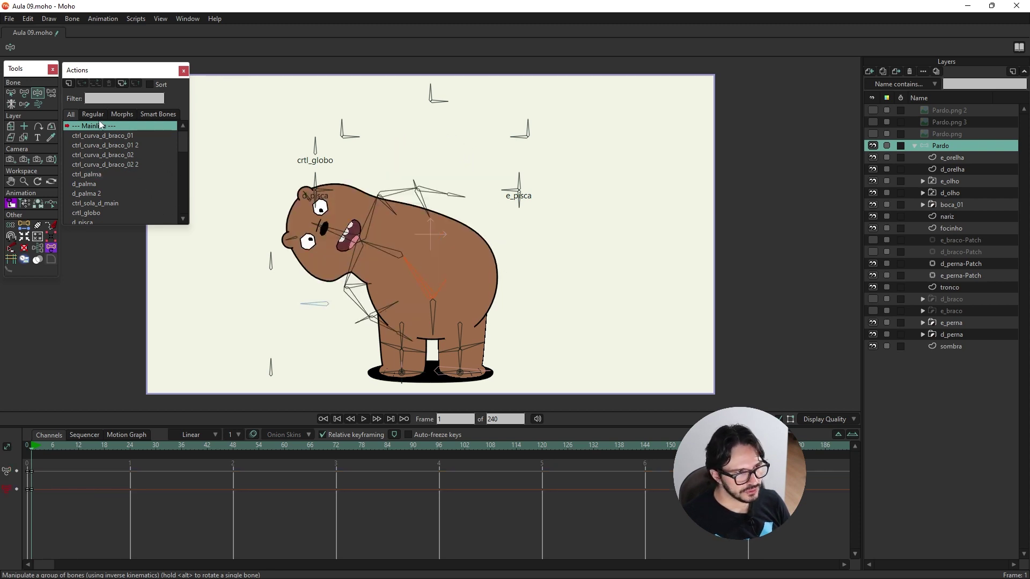
On the tronco layer with Transform Points, make both arm layers visible again
left_click(327, 268, "ctrl+alt")
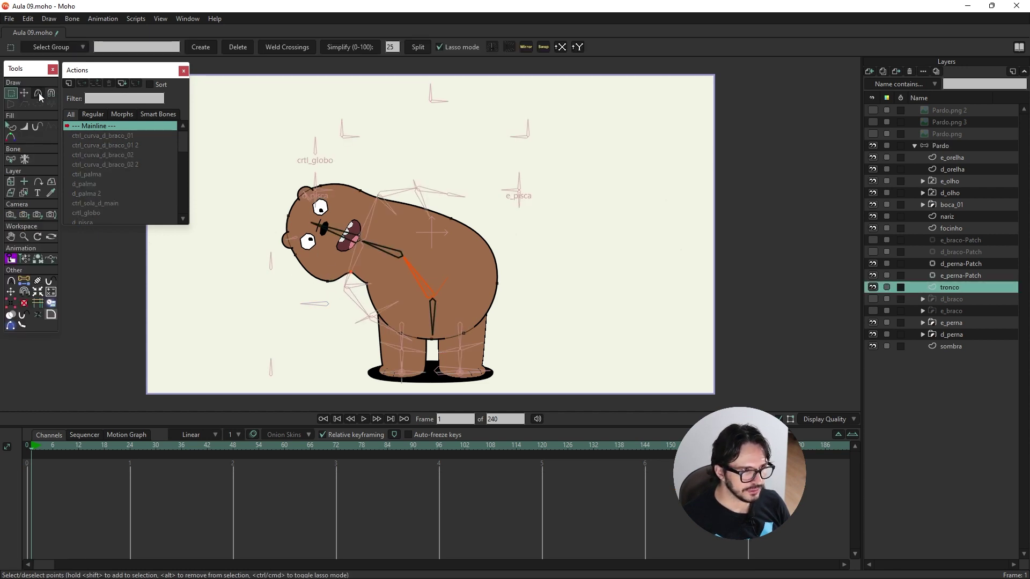
key("t")
left_click(872, 251)
left_click(873, 240)
left_click(872, 299)
left_click(872, 322)
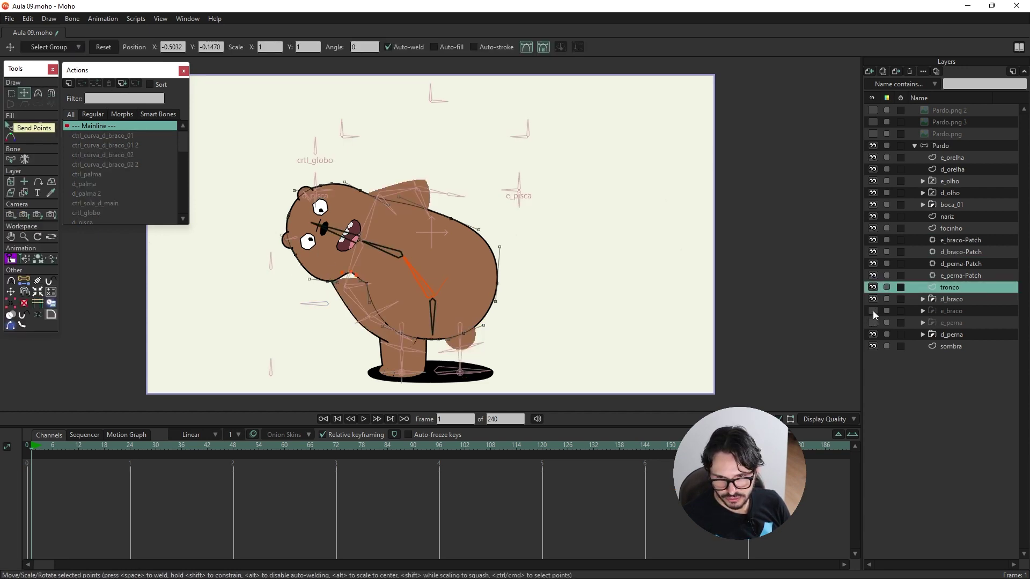
left_click(872, 322)
scroll(346, 275, "up", 3)
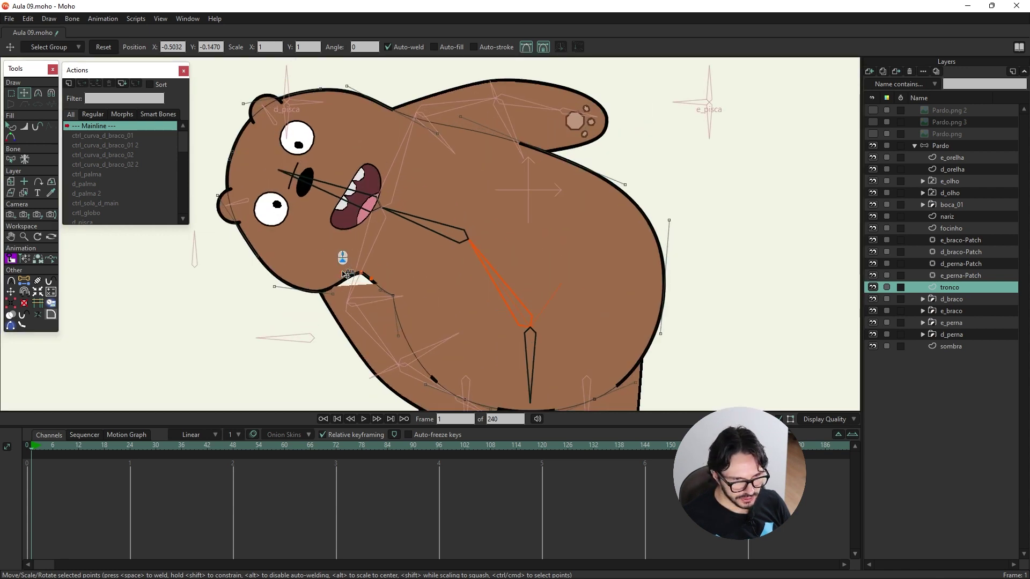
scroll(381, 283, "up", 3)
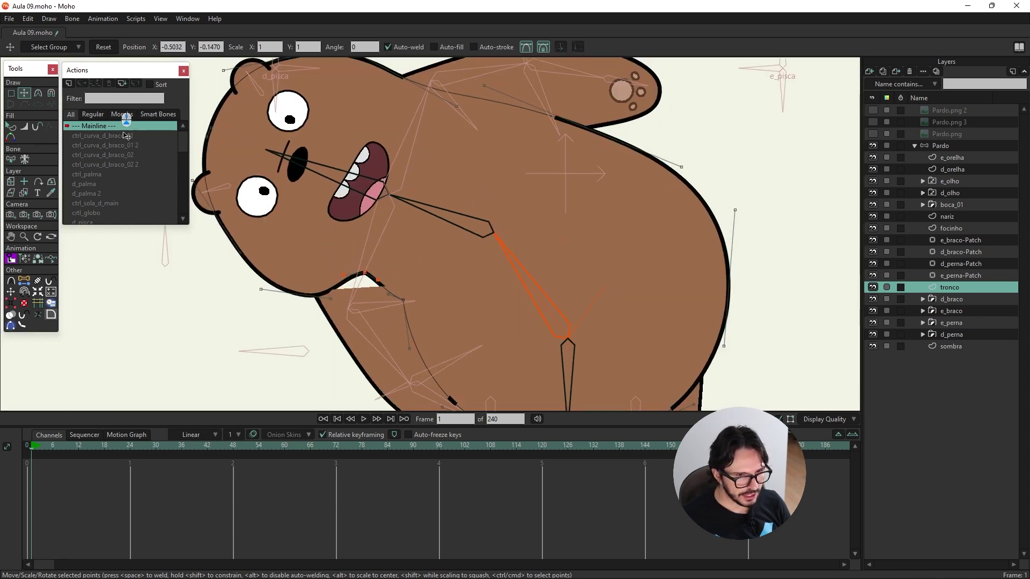
scroll(413, 273, "up", 2)
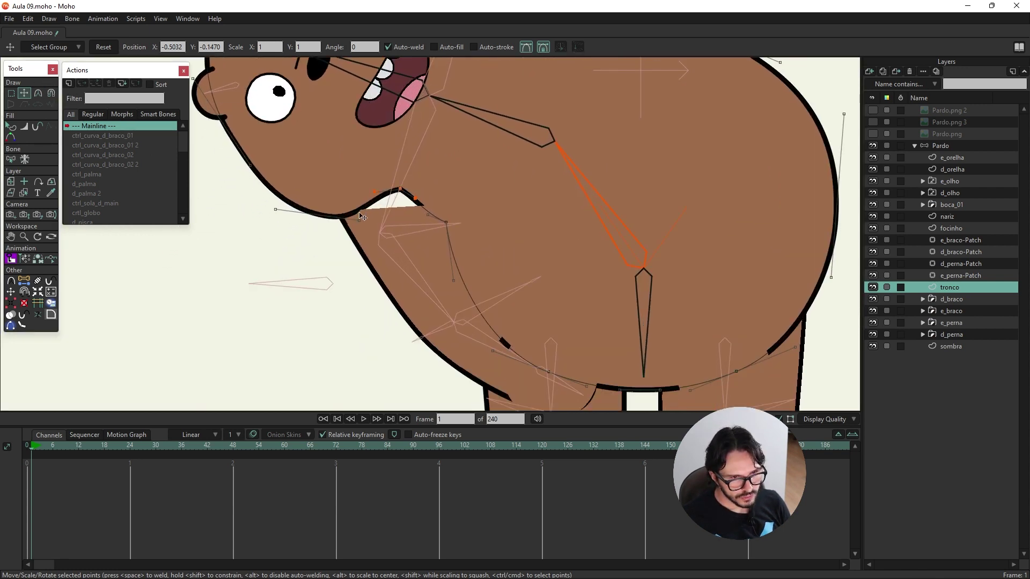
Pull the torso outline points down to close the white gap, then reselect Pardo
left_click_drag(403, 190, 397, 224)
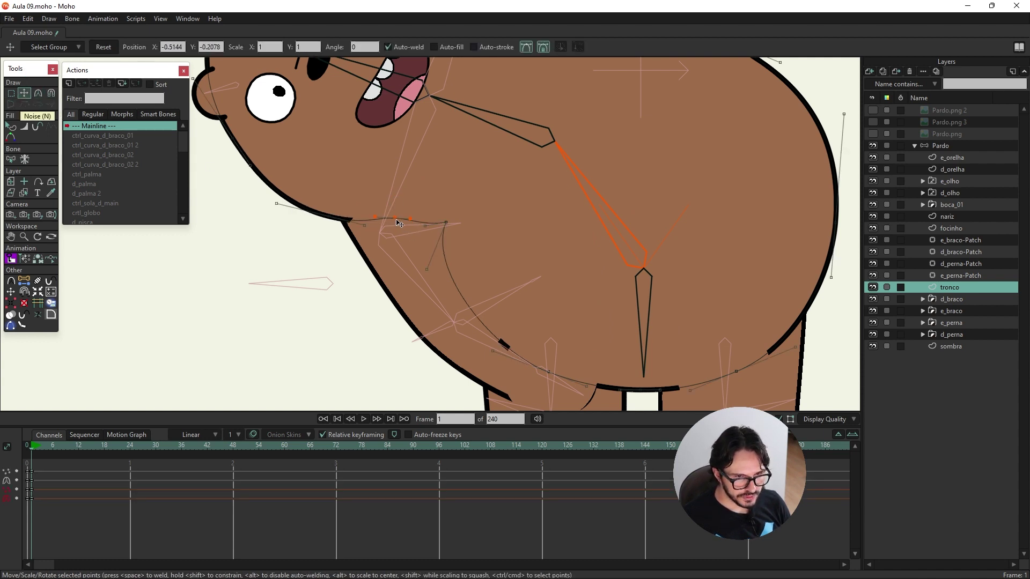
left_click(399, 222)
scroll(398, 224, "down", 2)
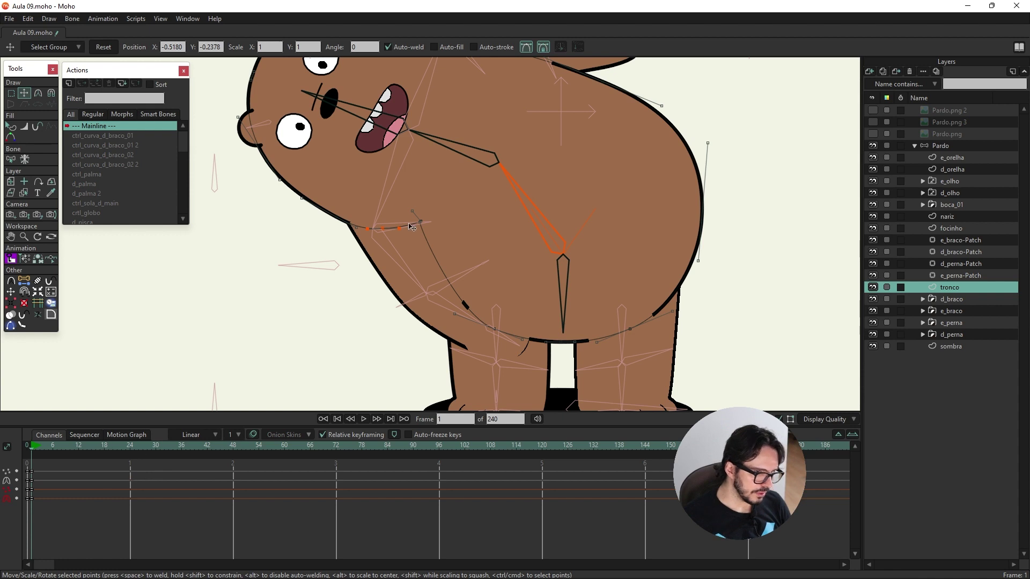
left_click(940, 146)
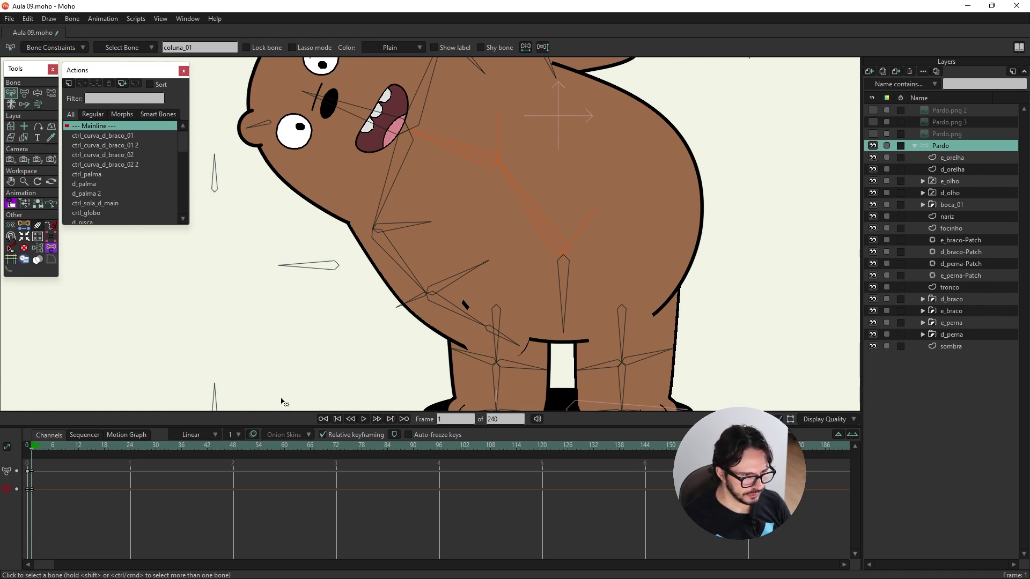
Fit the whole bear in view, select a spine bone and delete the frame-0 test key
scroll(286, 268, "down", 3)
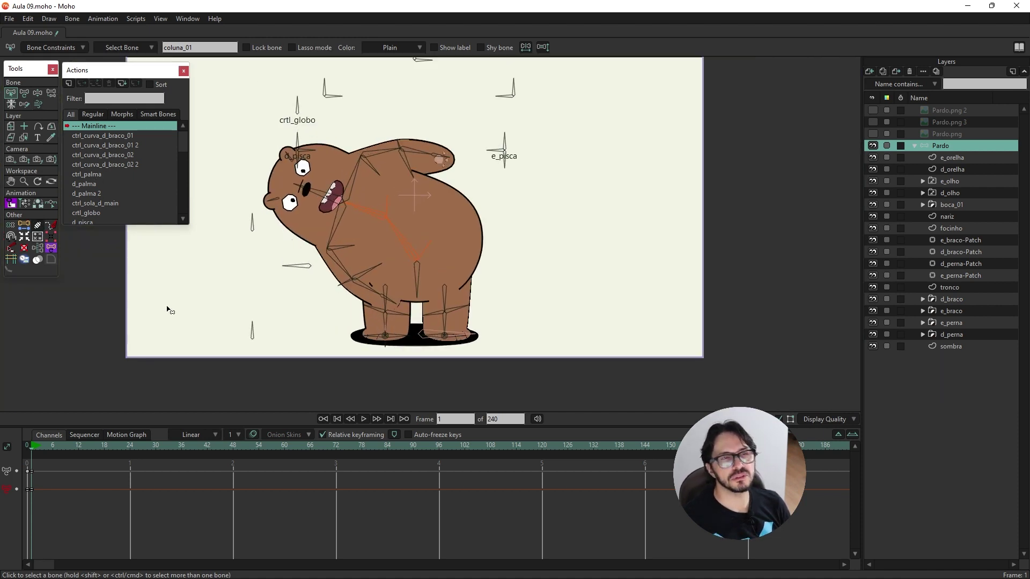
left_click_drag(230, 260, 413, 296)
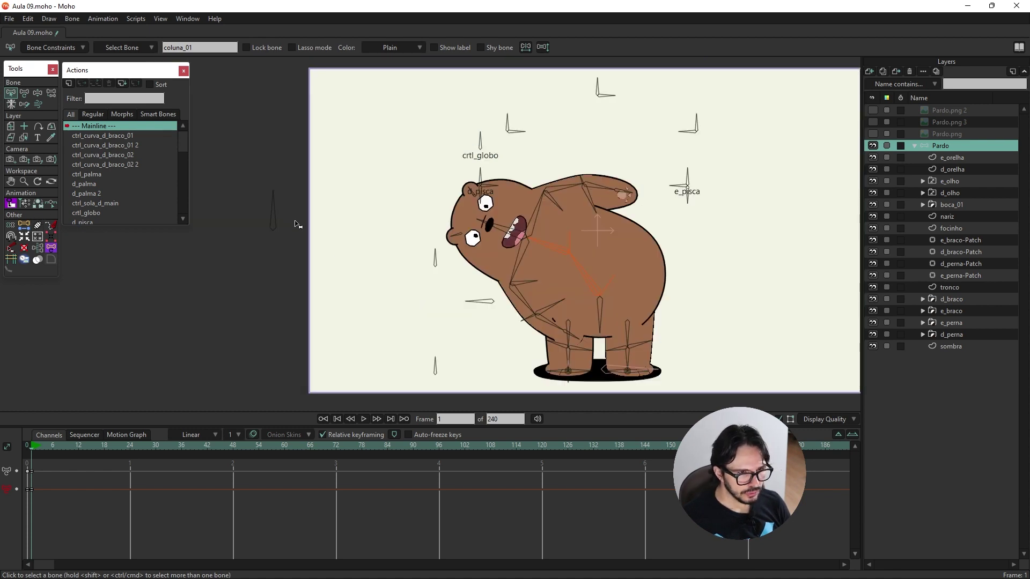
left_click(274, 219)
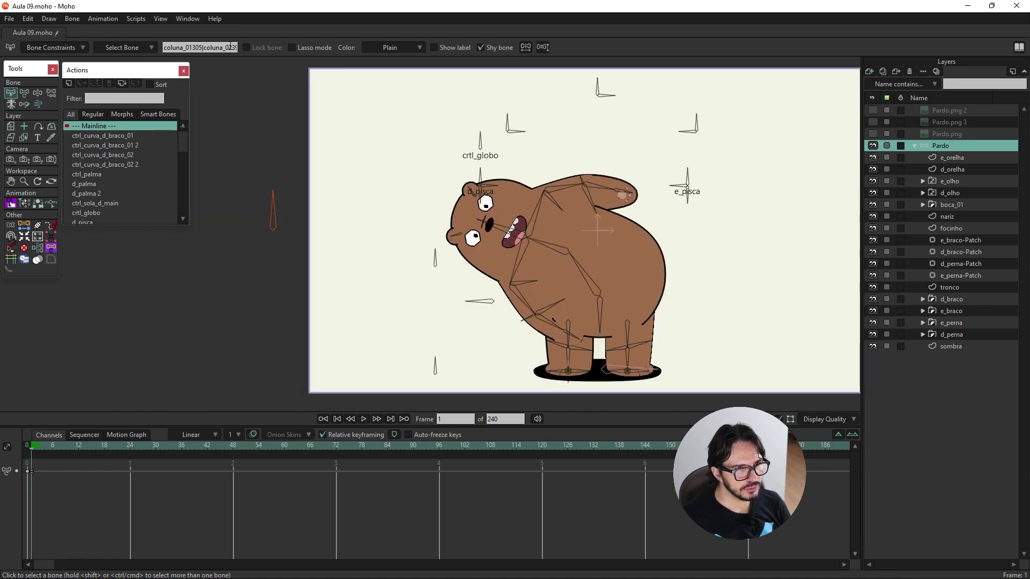
left_click(39, 94)
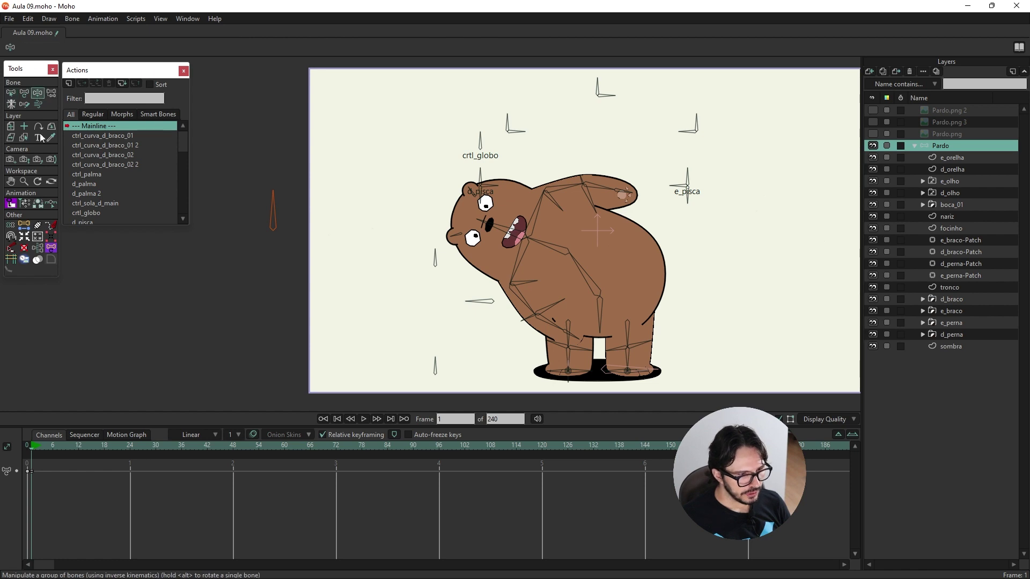
key("Delete")
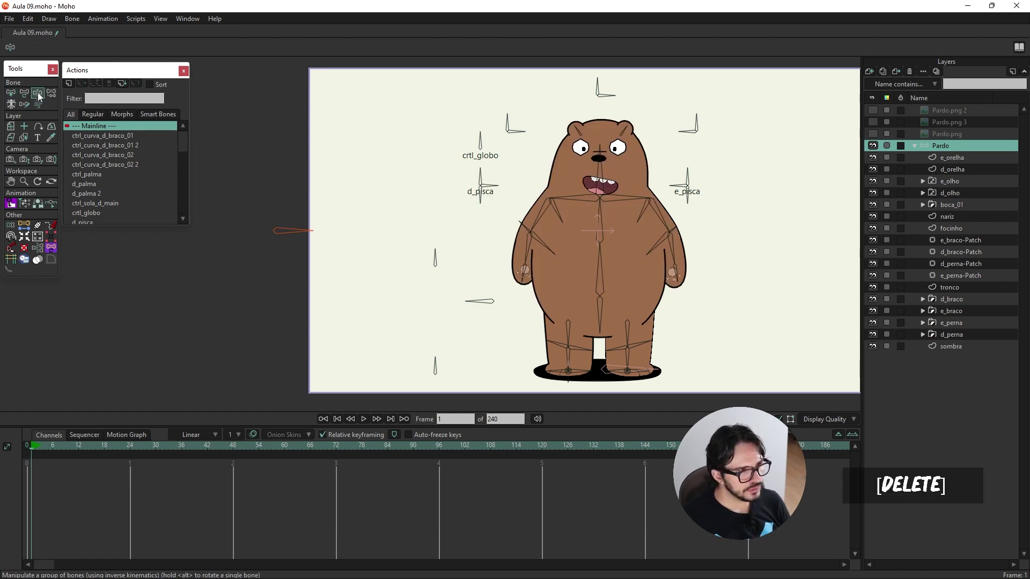
Bend the torso left, then right, and delete the test keyframes
left_click_drag(600, 258, 569, 289)
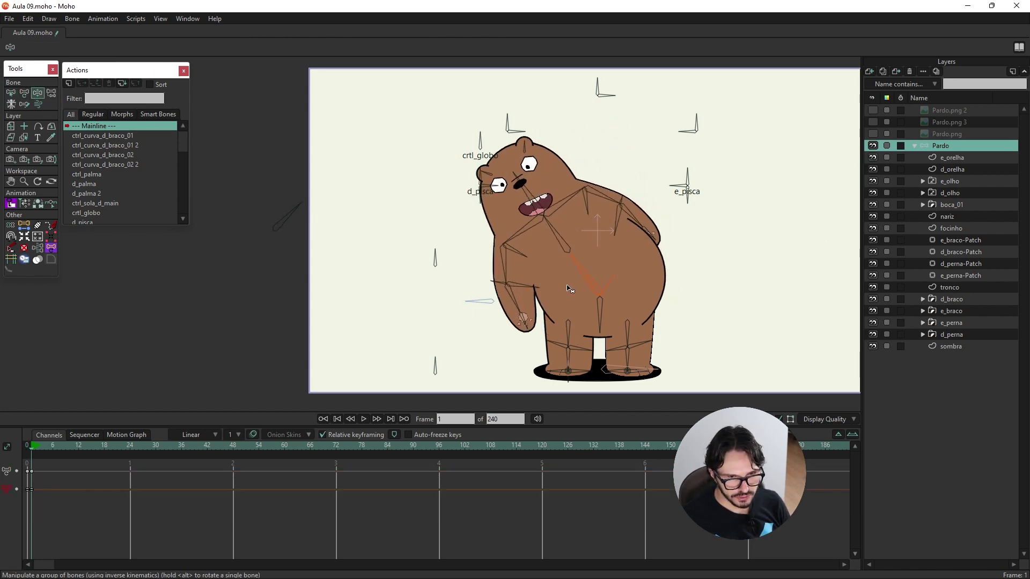
left_click_drag(558, 236, 543, 286)
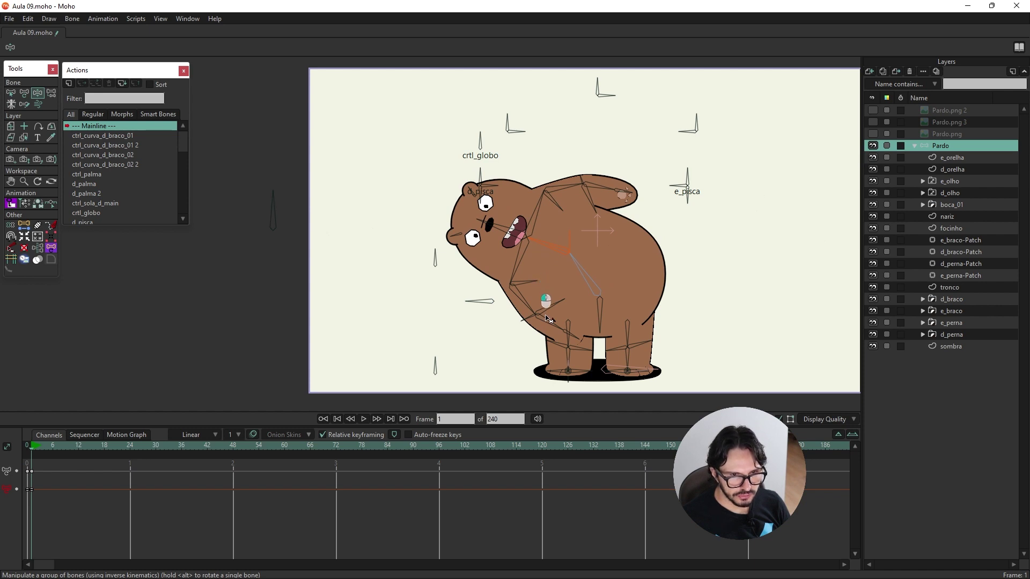
mouse_move(460, 265)
left_mouse_down()
mouse_move(618, 267)
mouse_move(660, 306)
left_mouse_up()
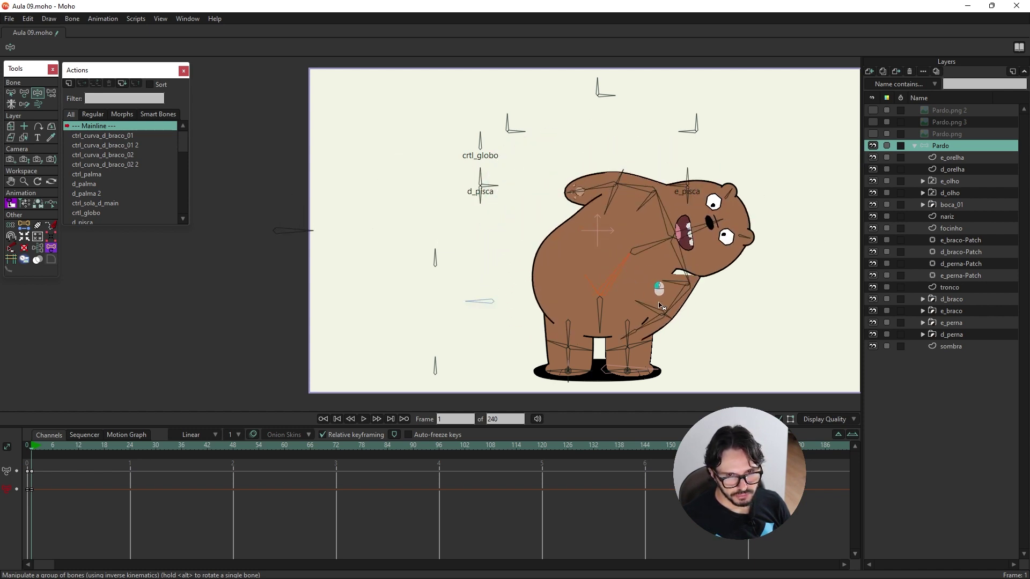
key("Delete")
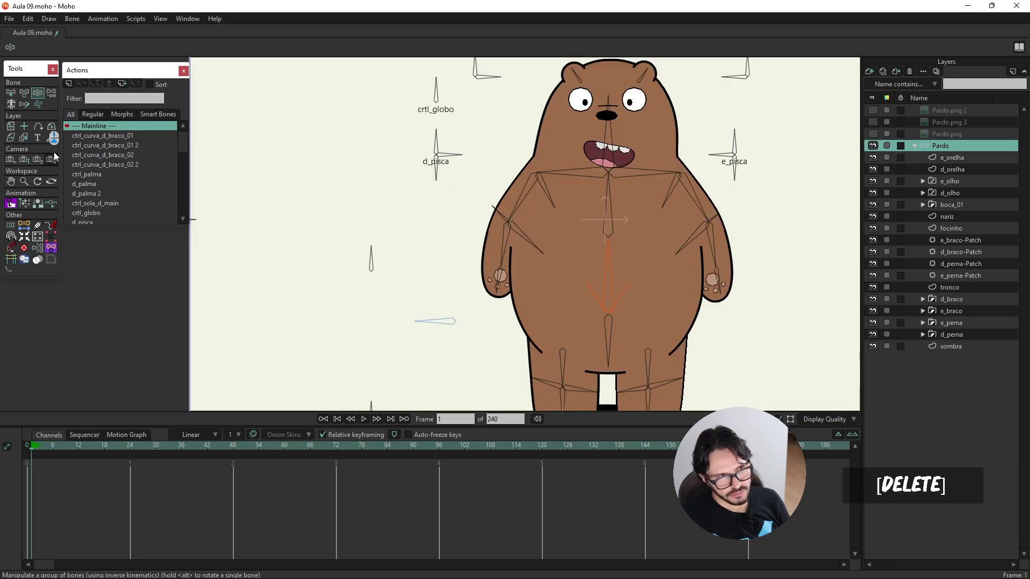
key("b")
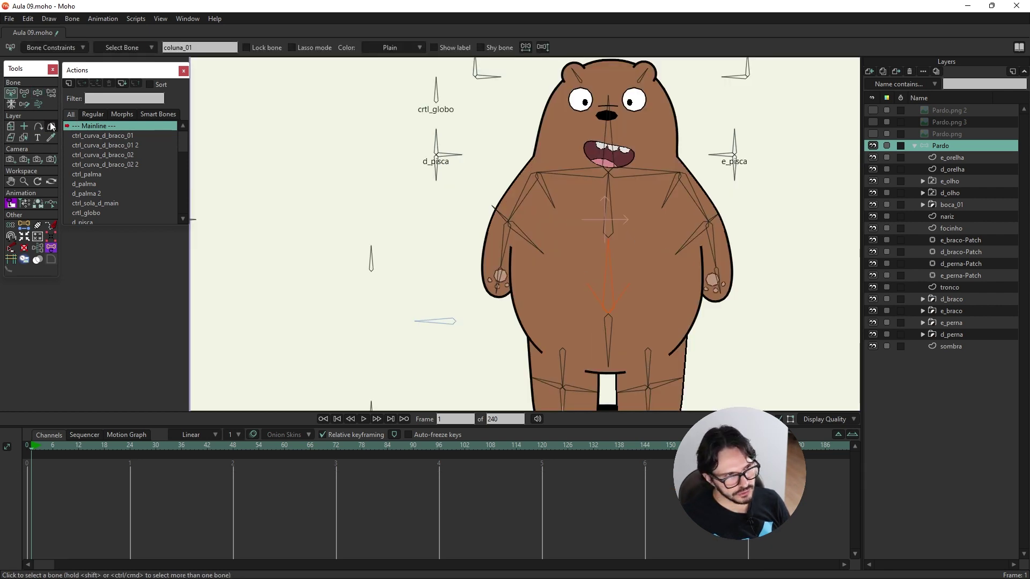
Restore the bent torso and pull the tronco outline points down to close the gap
key("ctrl+z")
left_click(646, 292, "ctrl+alt")
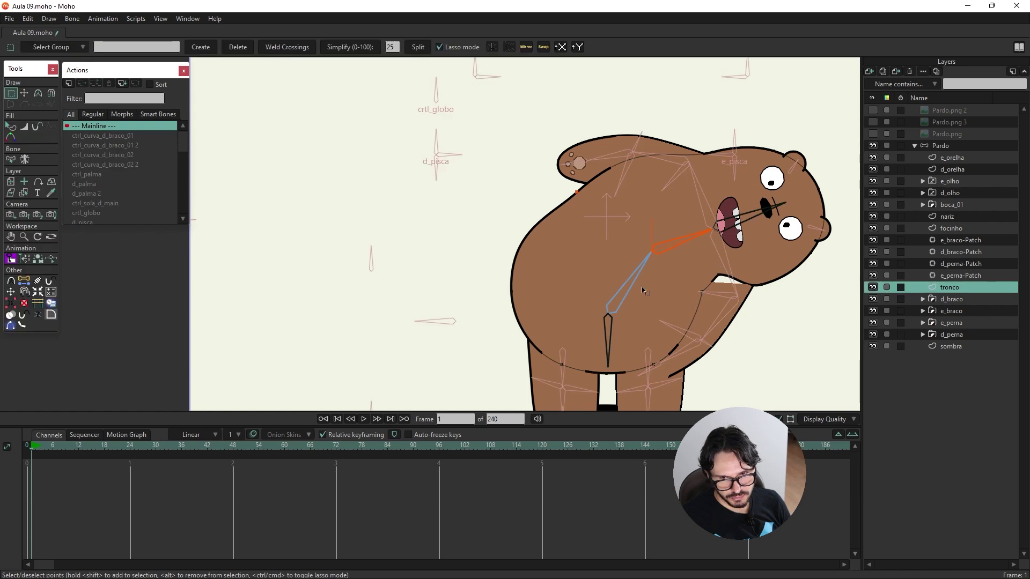
scroll(689, 302, "up", 5)
left_click_drag(689, 302, 699, 327)
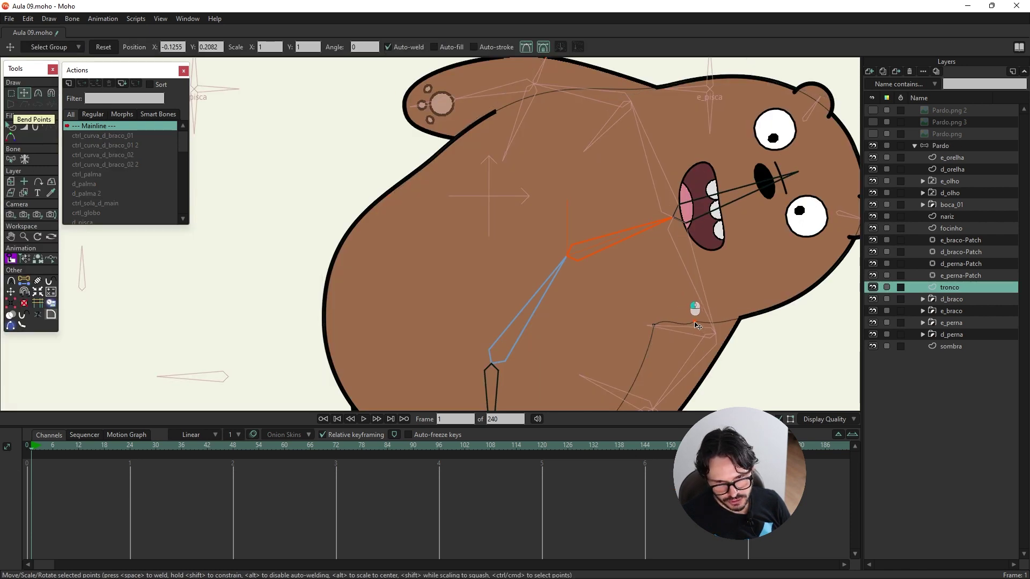
scroll(697, 327, "up", 3)
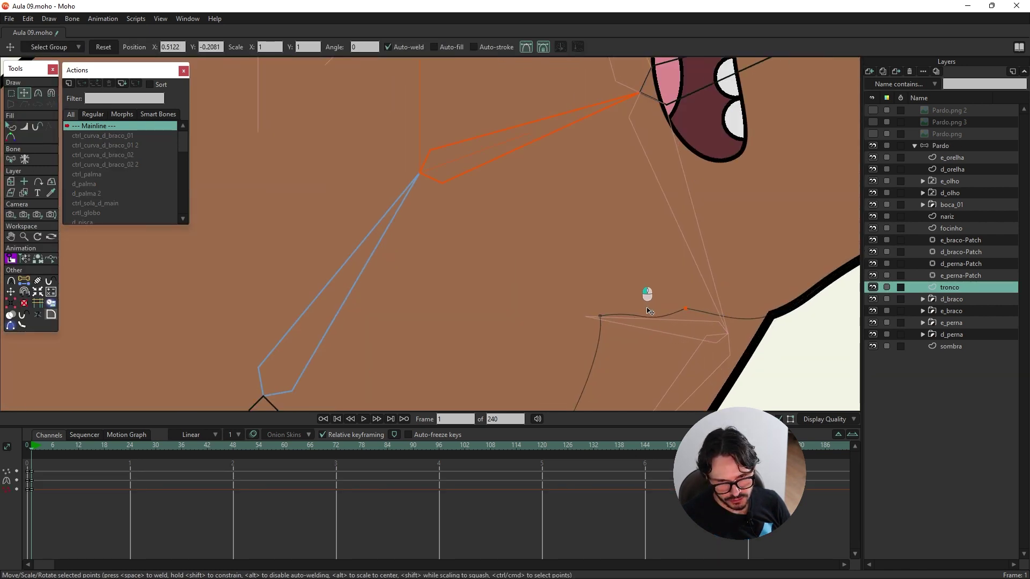
left_click_drag(649, 311, 962, 254)
Return to the Pardo bone layer with Manipulate Bones active
scroll(766, 182, "down", 4)
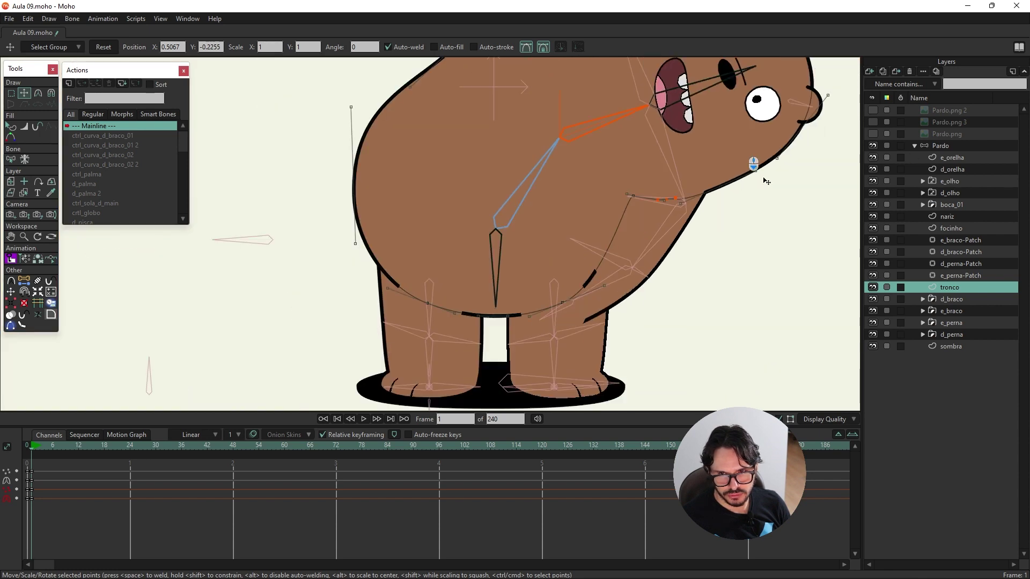
left_click(944, 145)
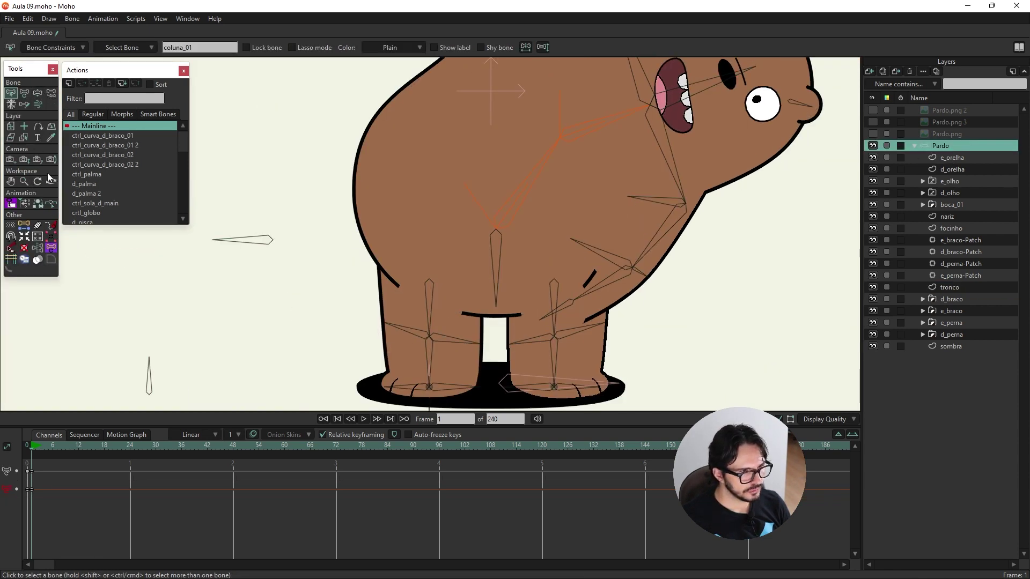
scroll(278, 213, "down", 3)
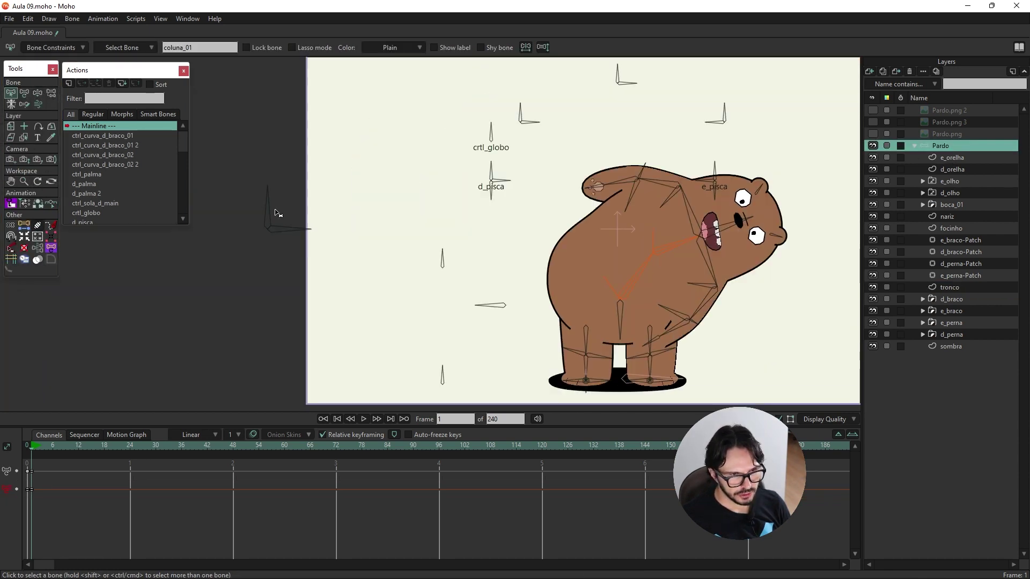
left_click(38, 93)
Test a leftward upper-body bend and delete the test pose
key("Delete")
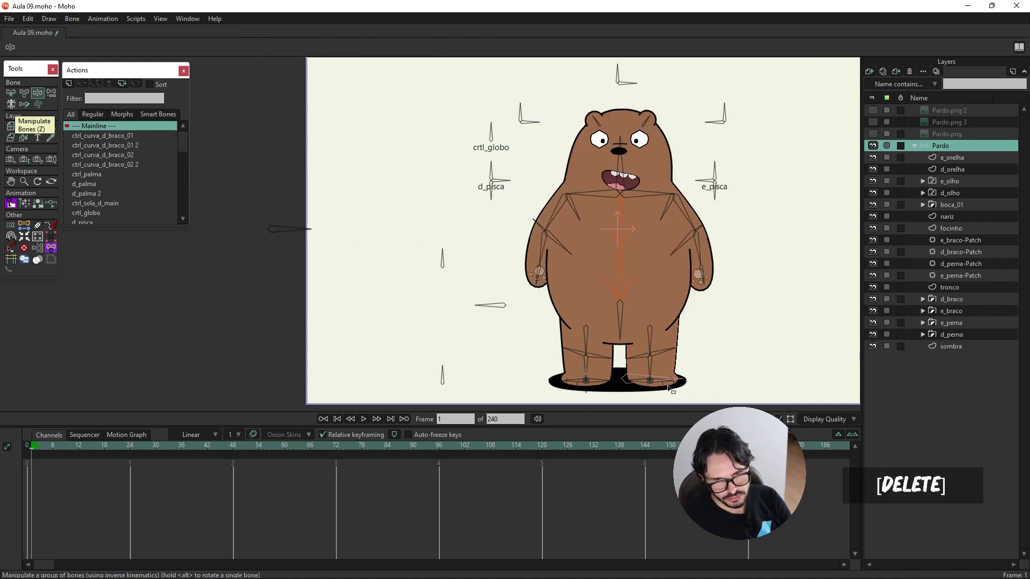
mouse_move(582, 203)
left_mouse_down()
mouse_move(473, 259)
mouse_move(726, 299)
left_mouse_up()
key("Delete")
scroll(726, 299, "up", 2)
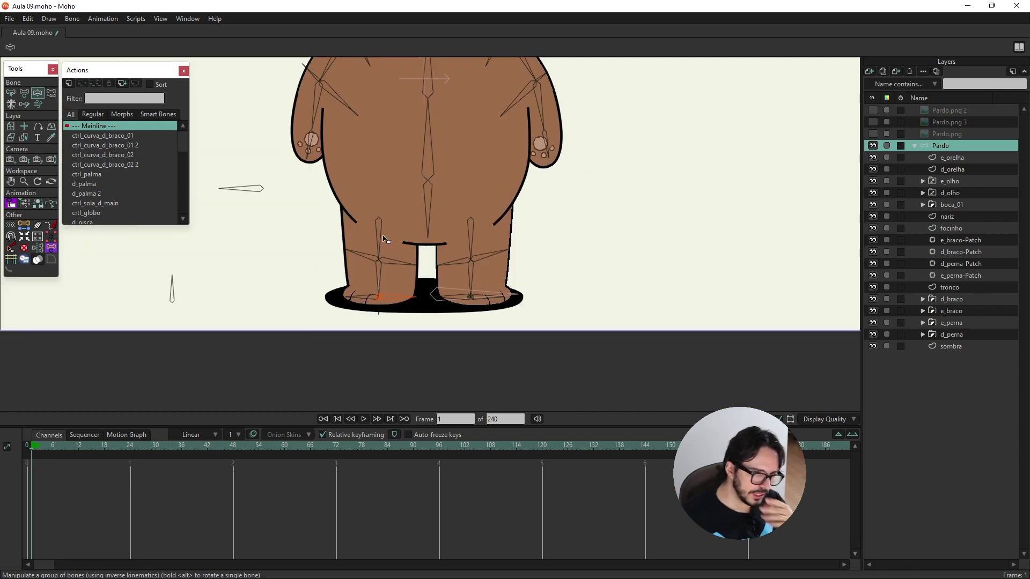
Test bending the leg via its foot target, then select d_perna-Patch at frame 0
left_click(371, 247, "ctrl+alt")
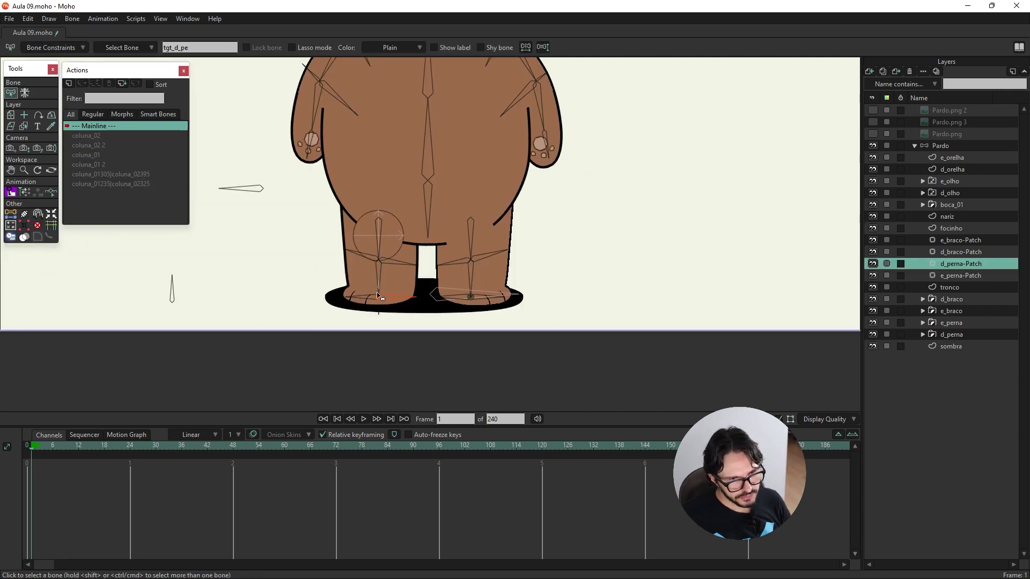
left_click_drag(378, 295, 330, 289)
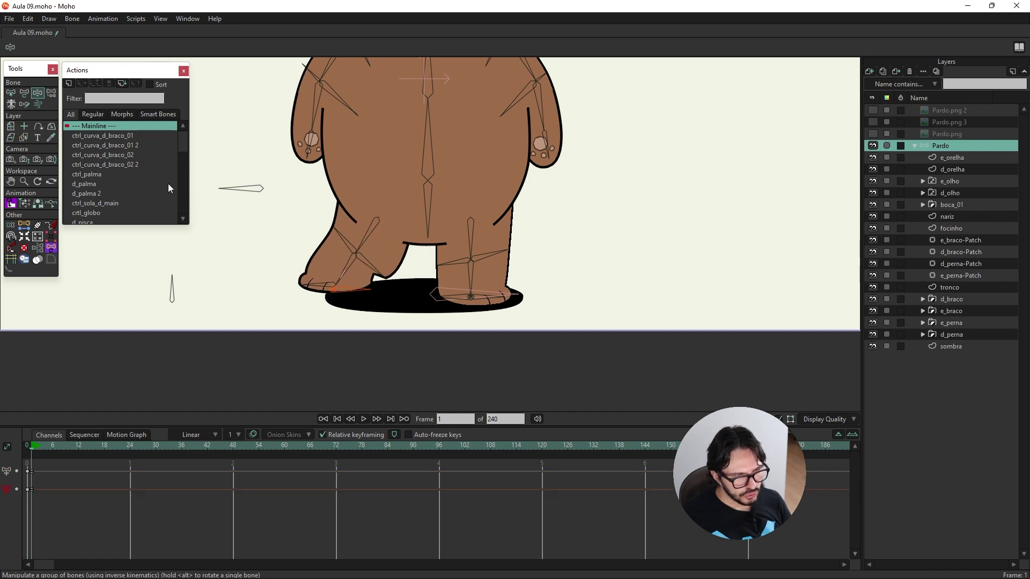
left_click(11, 94)
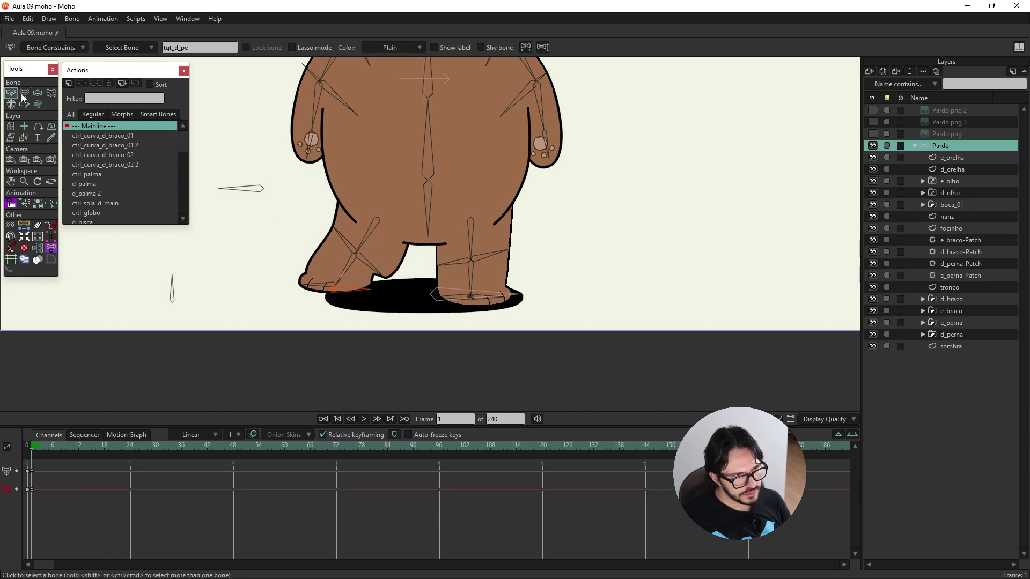
left_click(386, 240, "ctrl+alt")
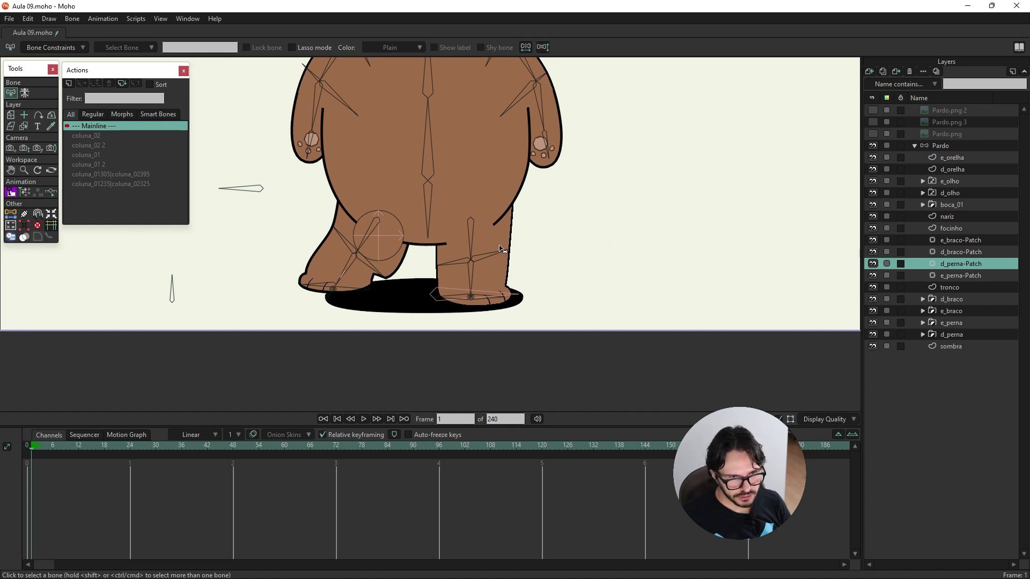
left_click(25, 449)
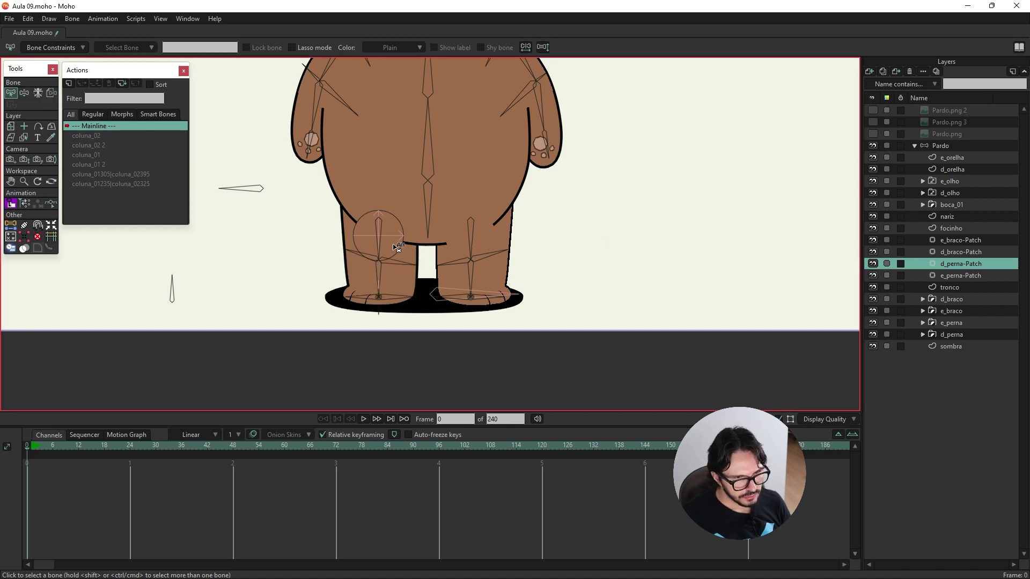
Check the bone bindings of d_perna-Patch and e_perna-Patch and test-lift the leg
left_click(52, 93)
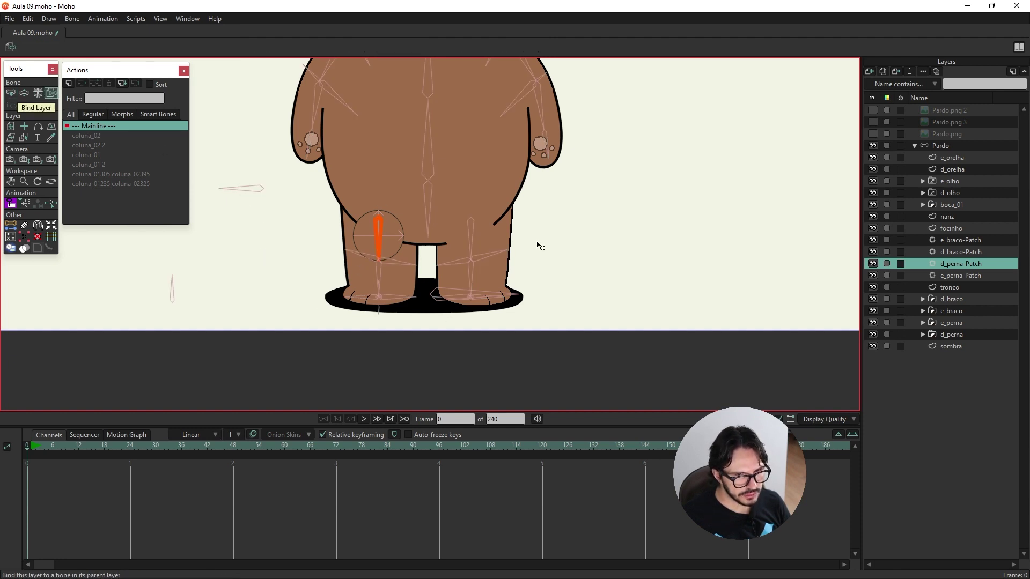
left_click(474, 240, "ctrl+alt")
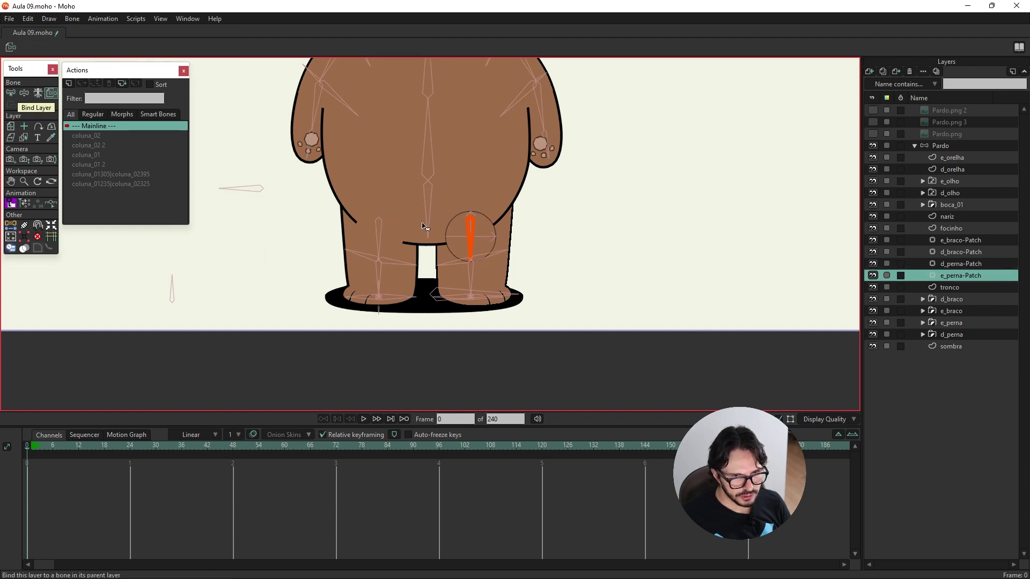
left_click(23, 94)
left_click_drag(395, 299, 339, 245)
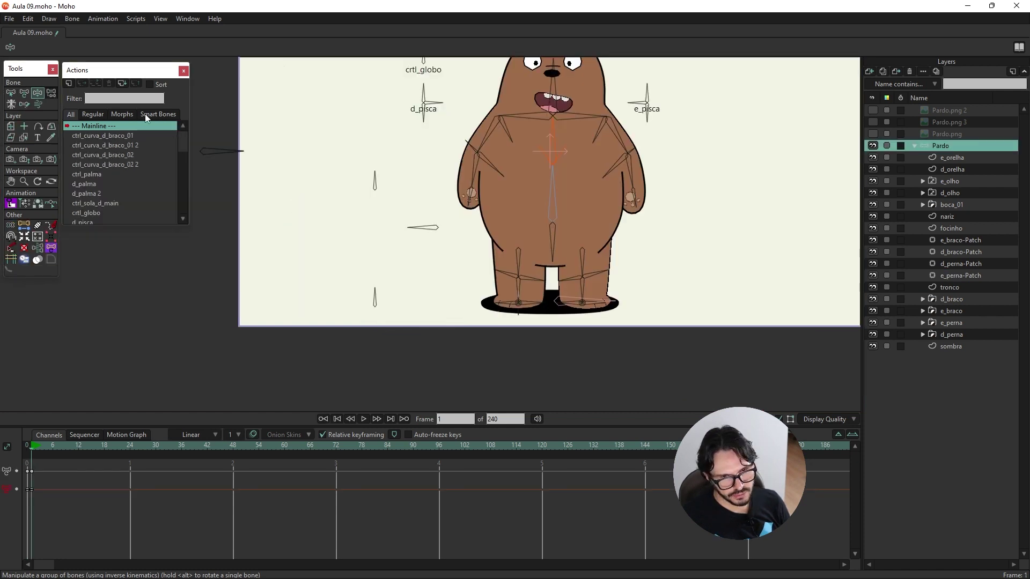
Select the d_femur thigh bone and open its Bone Constraints
left_click(10, 93)
scroll(426, 225, "up", 2)
scroll(283, 230, "up", 2)
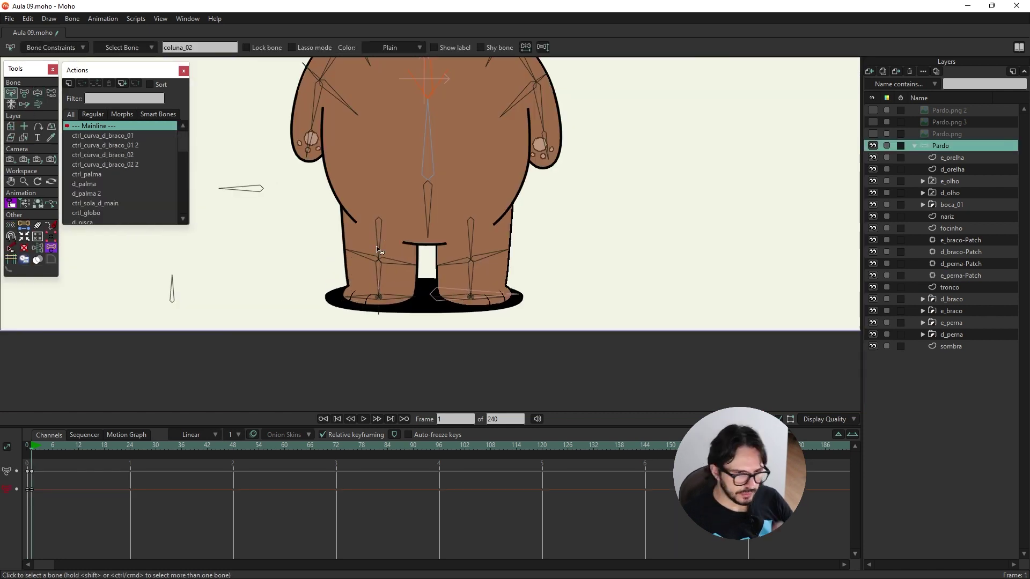
left_click(379, 236)
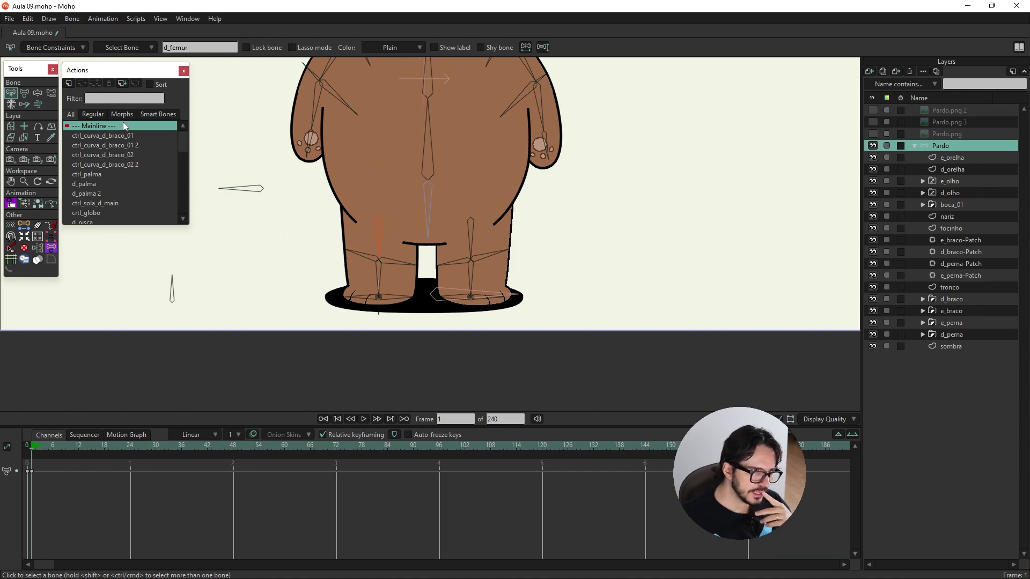
left_click(58, 48)
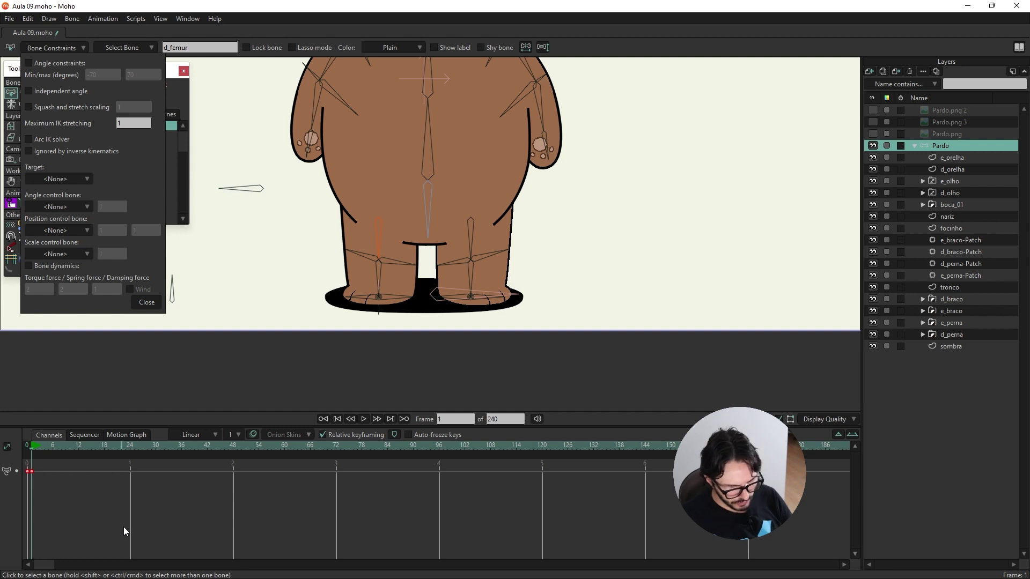
Delete the frame-0 key, close Bone Constraints, and test raising and lowering the leg
key("Delete")
left_click(145, 302)
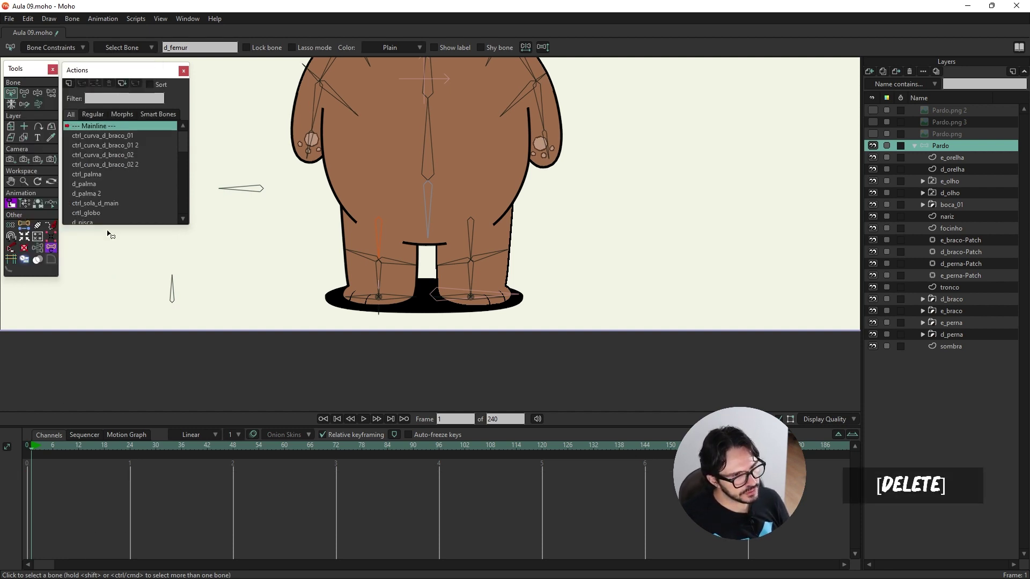
left_click(24, 93)
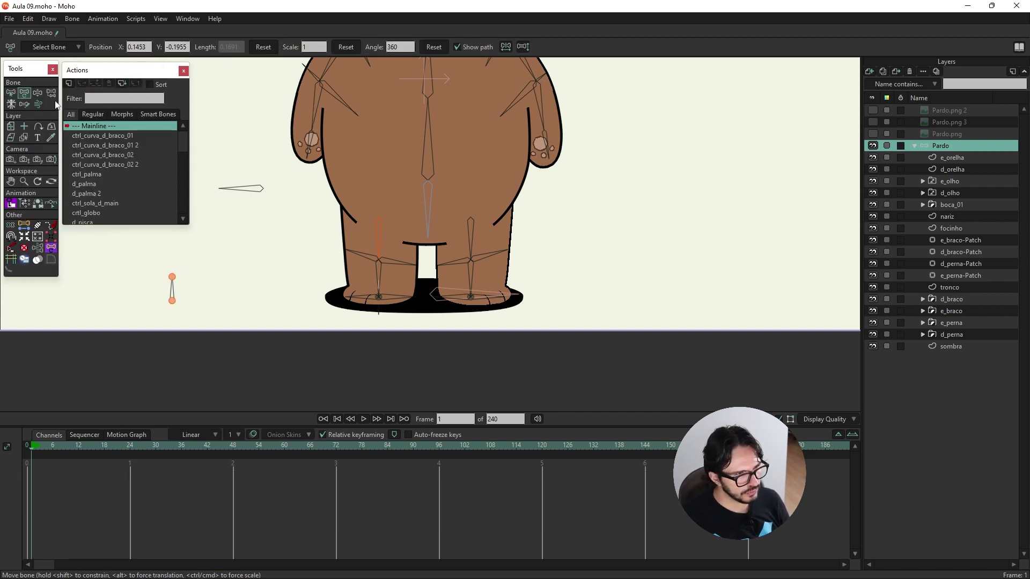
left_click(38, 93)
mouse_move(378, 296)
left_mouse_down()
mouse_move(340, 330)
mouse_move(375, 250)
left_mouse_up()
key("ctrl+z")
left_click_drag(351, 219, 279, 46)
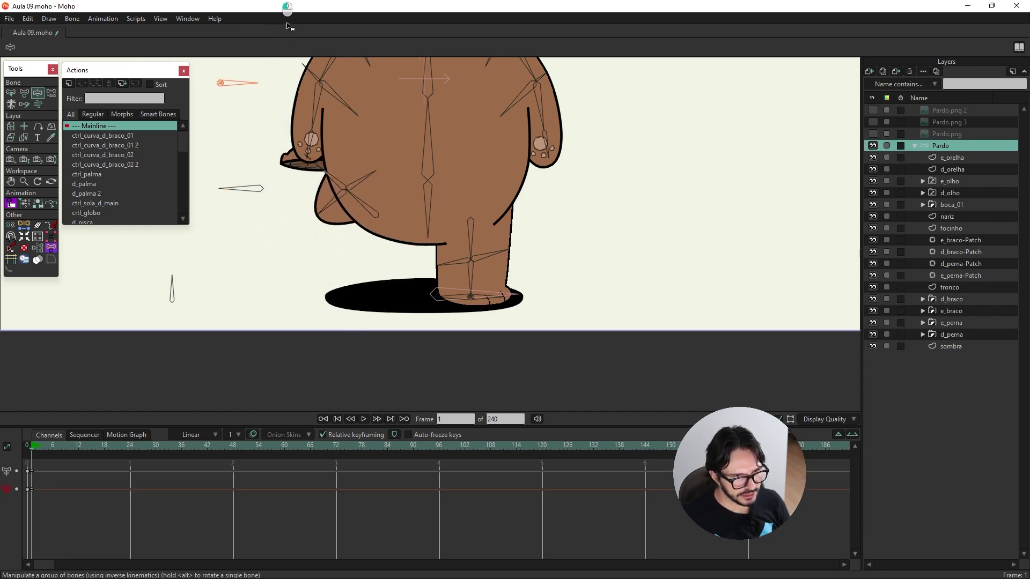
left_click_drag(279, 46, 288, 212)
key("ctrl+z")
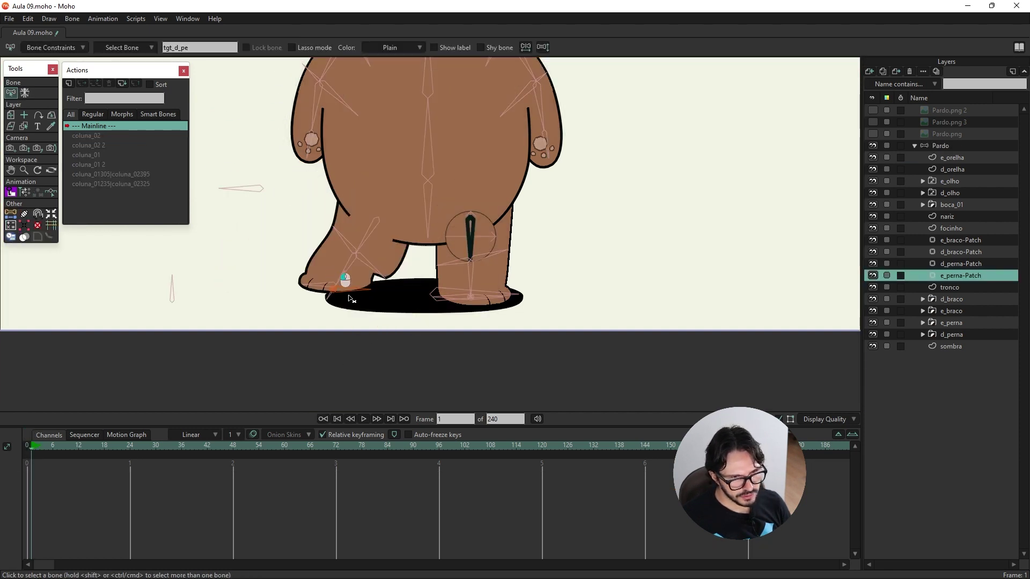
On the Pardo layer, lift the foot into a kick and move to frame 2
left_click(361, 301)
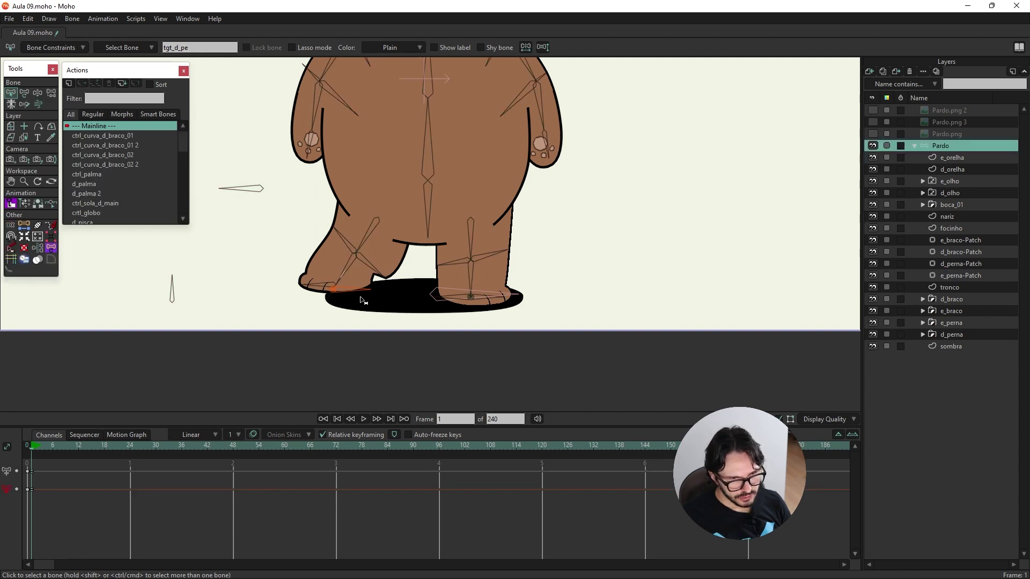
key("z")
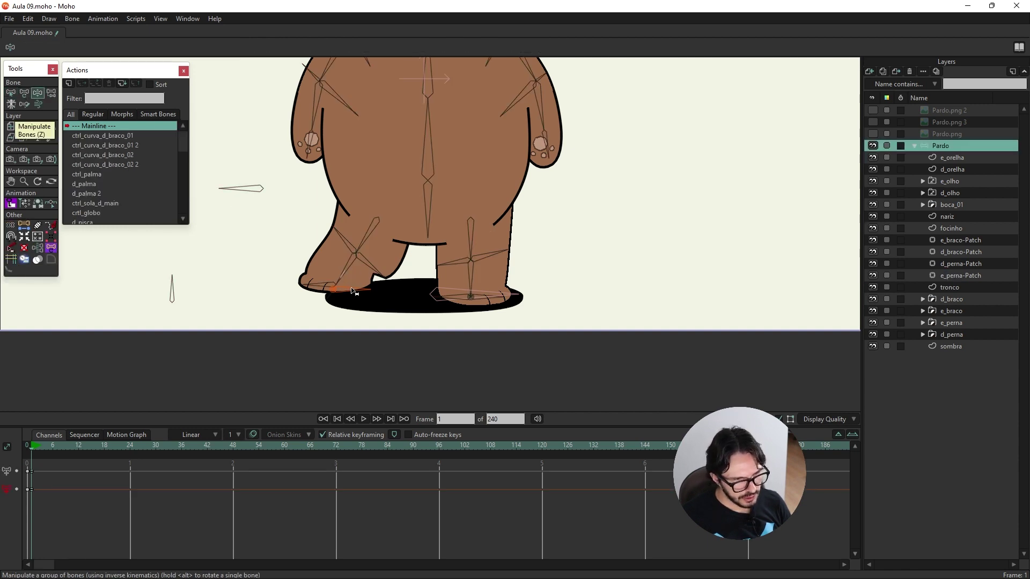
left_click_drag(352, 291, 306, 249)
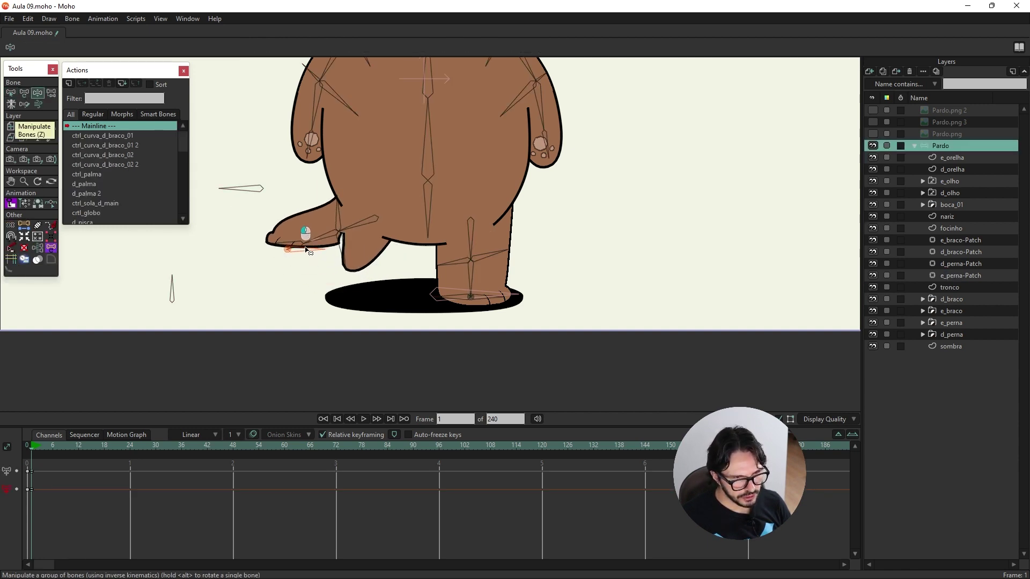
mouse_move(306, 250)
left_mouse_down()
mouse_move(307, 258)
mouse_move(536, 291)
left_mouse_up()
left_click(36, 450)
left_click(12, 93)
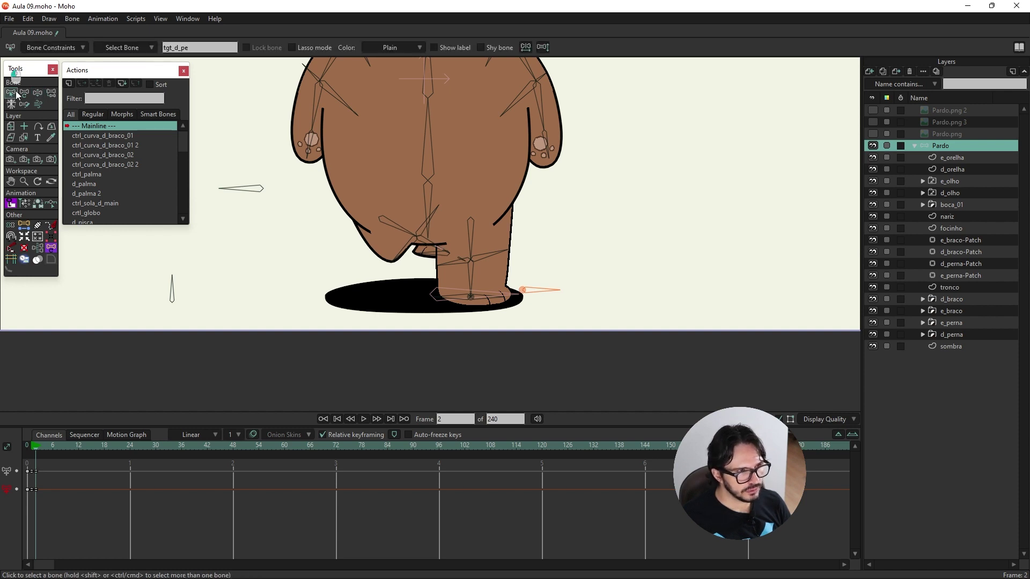
Limit the d_femur thigh bone's angle to -65° to 65° in Bone Constraints
left_click(395, 234)
left_click(52, 47)
left_click(143, 72)
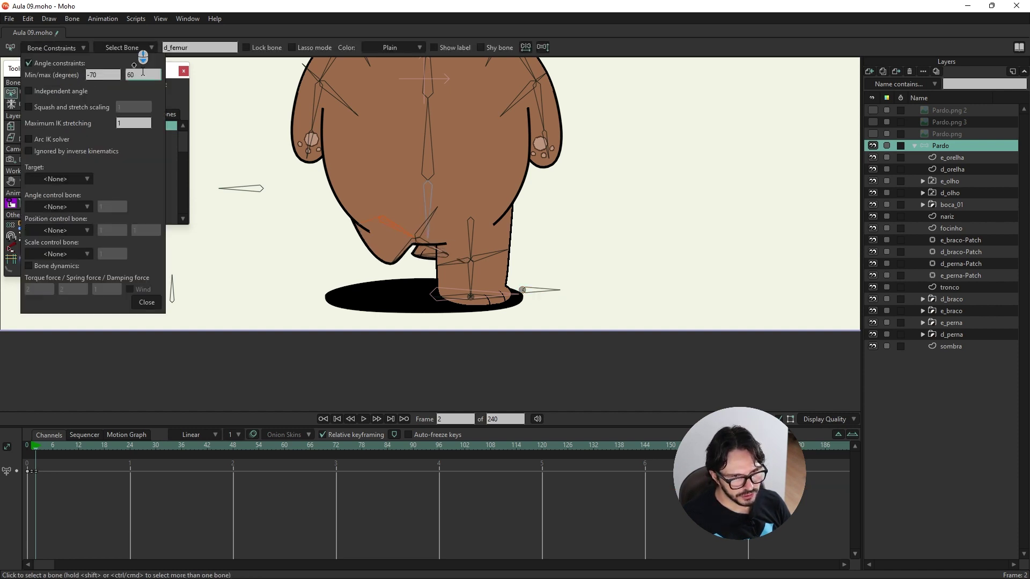
key("Return")
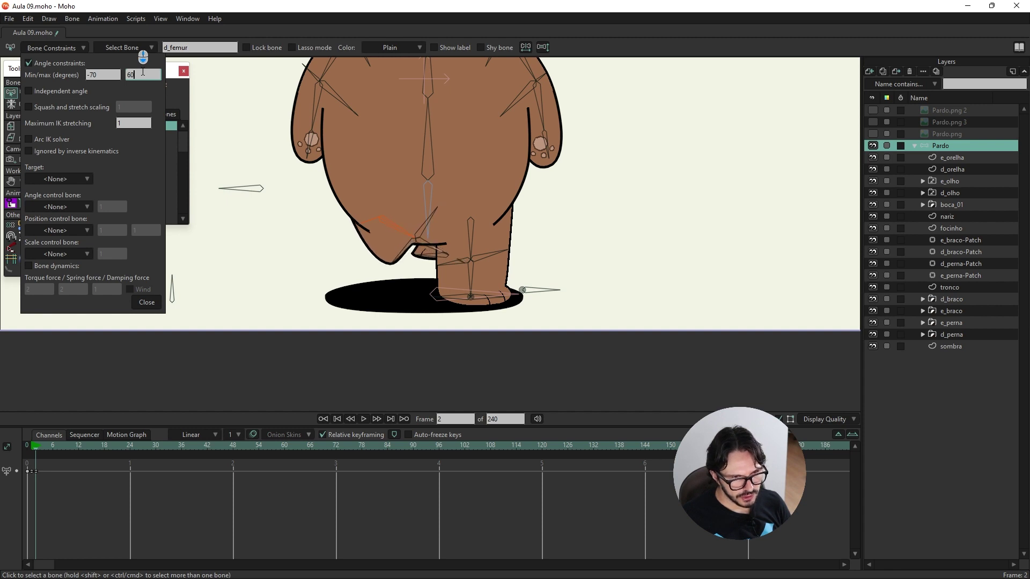
type("65")
scroll(142, 72, "down", 5)
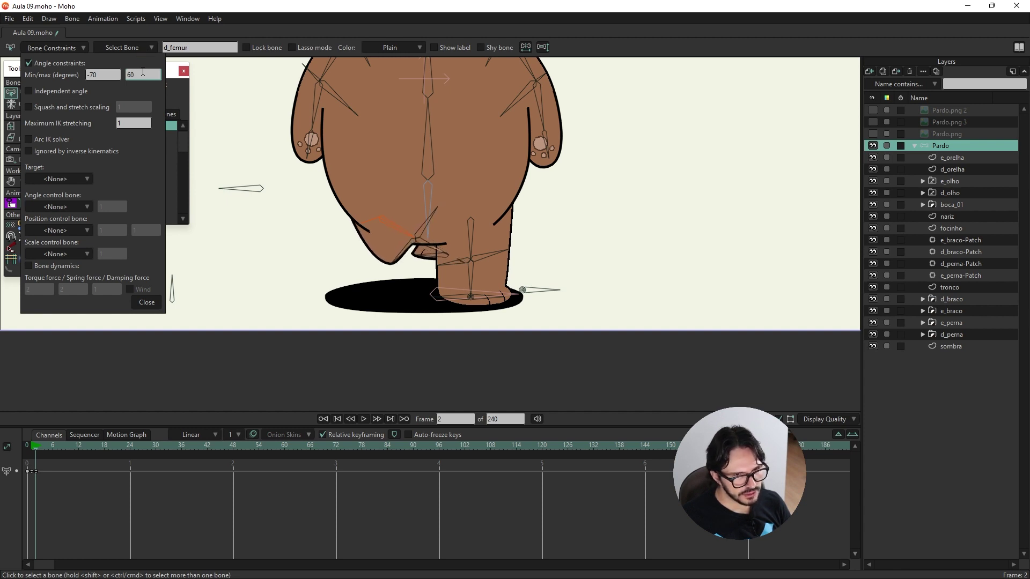
scroll(143, 72, "up", 5)
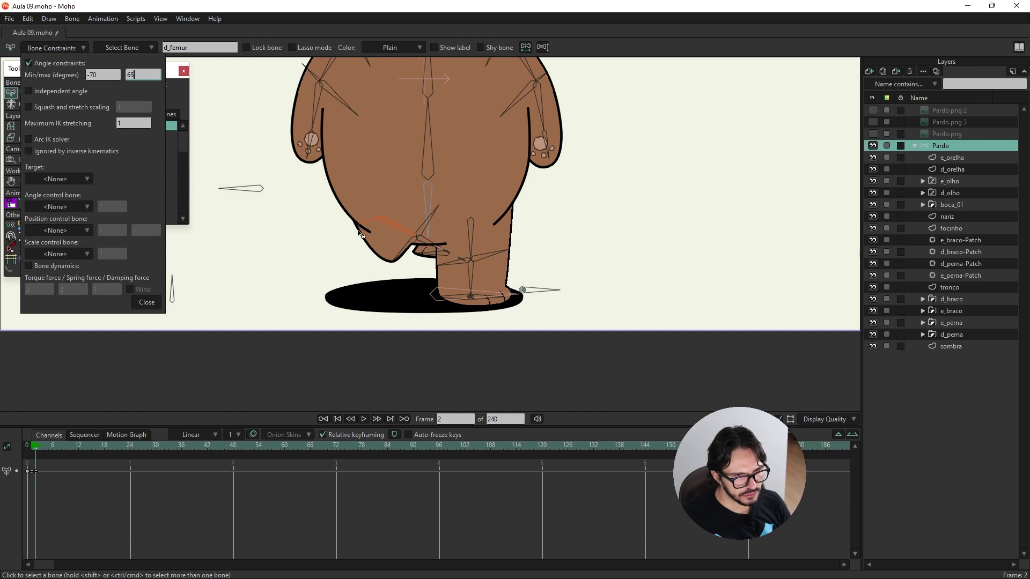
left_click(31, 452)
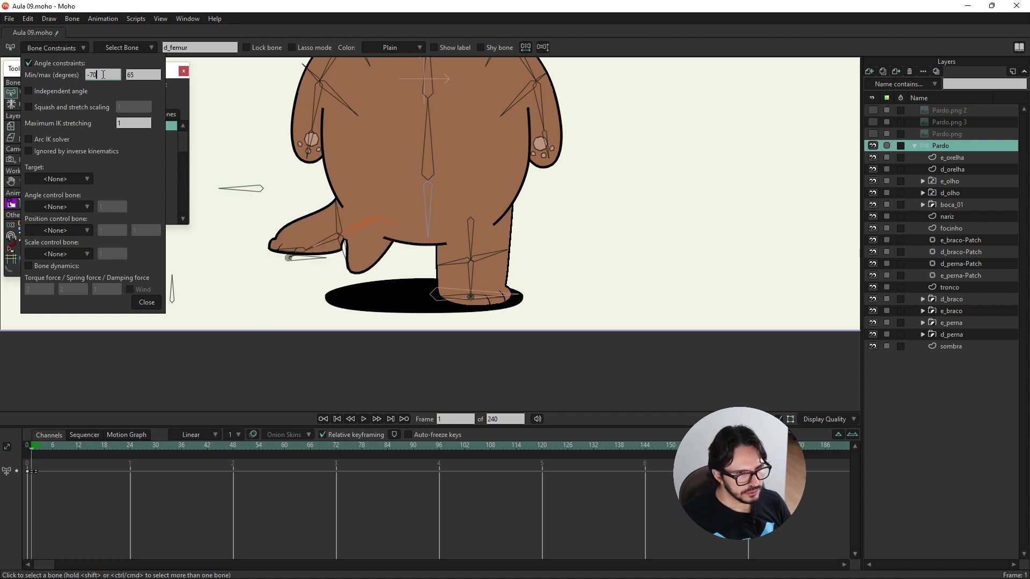
scroll(103, 75, "up", 10)
scroll(103, 74, "up", 10)
scroll(103, 74, "down", 15)
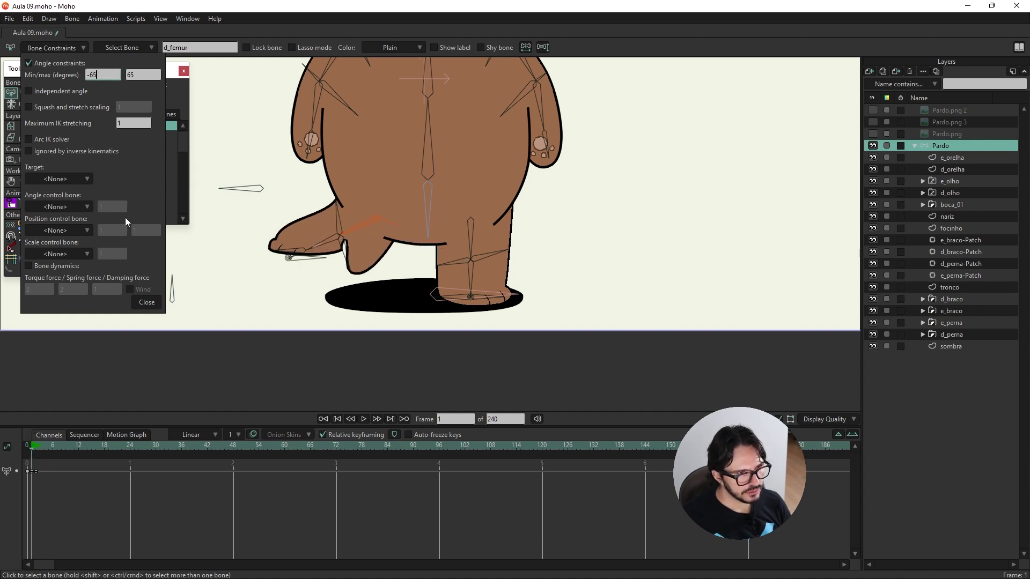
left_click(145, 302)
Set the B6_2 bone's minimum angle to -65
left_click(470, 228)
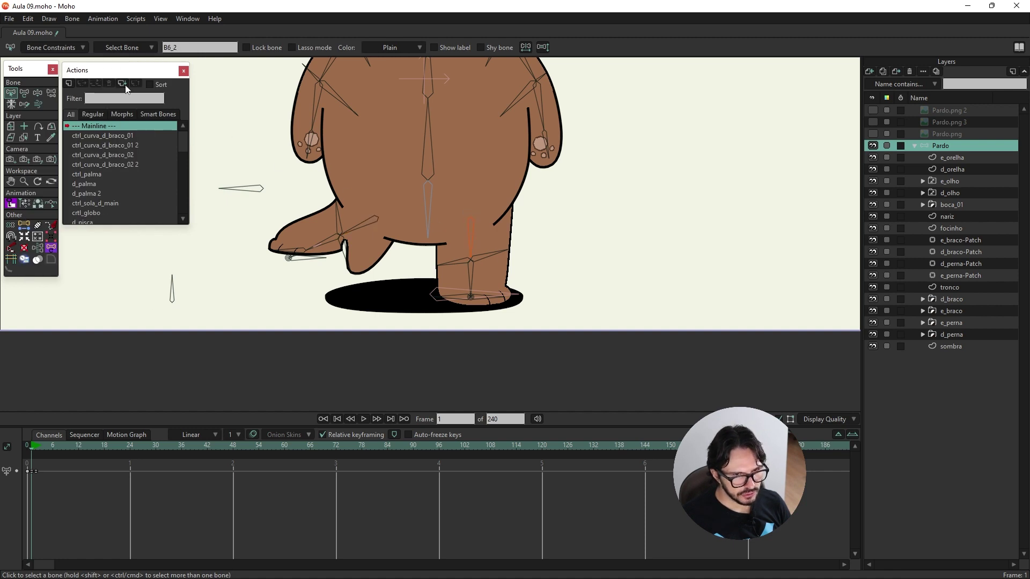
left_click(77, 49)
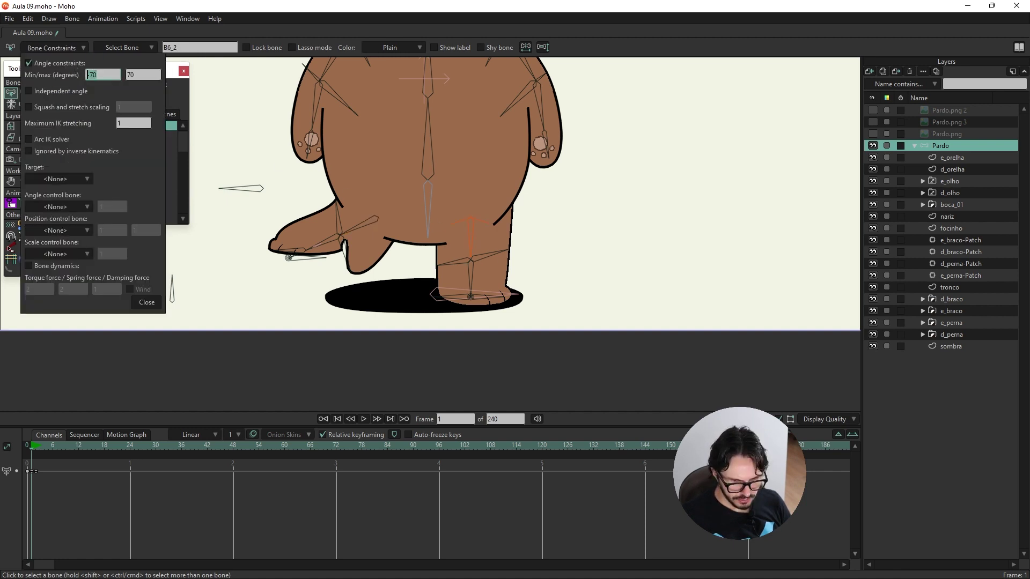
type("-65")
key("Tab")
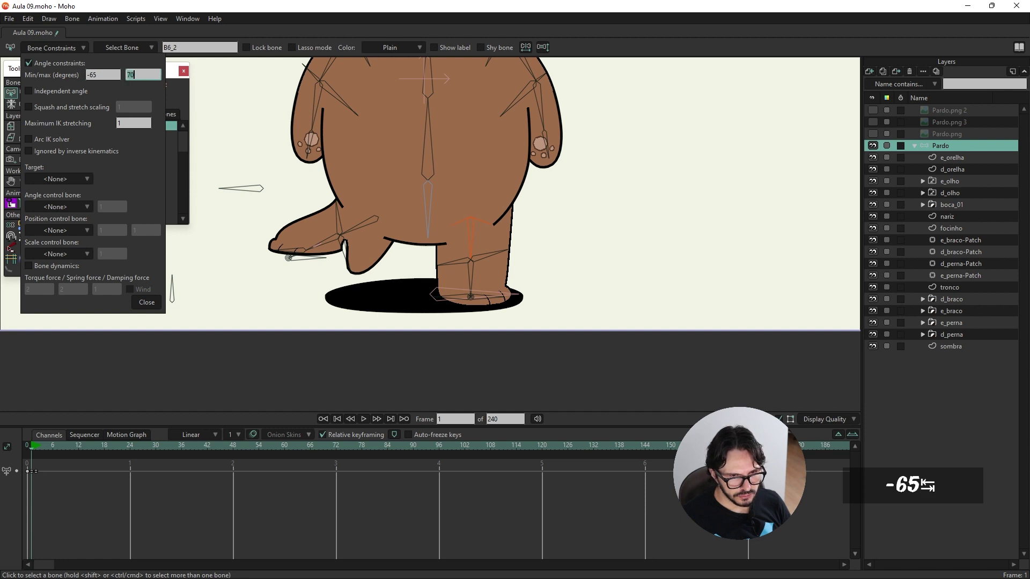
Clear the leg test keys and limit the d_tibia bone's angle to 0–70°
key("Delete")
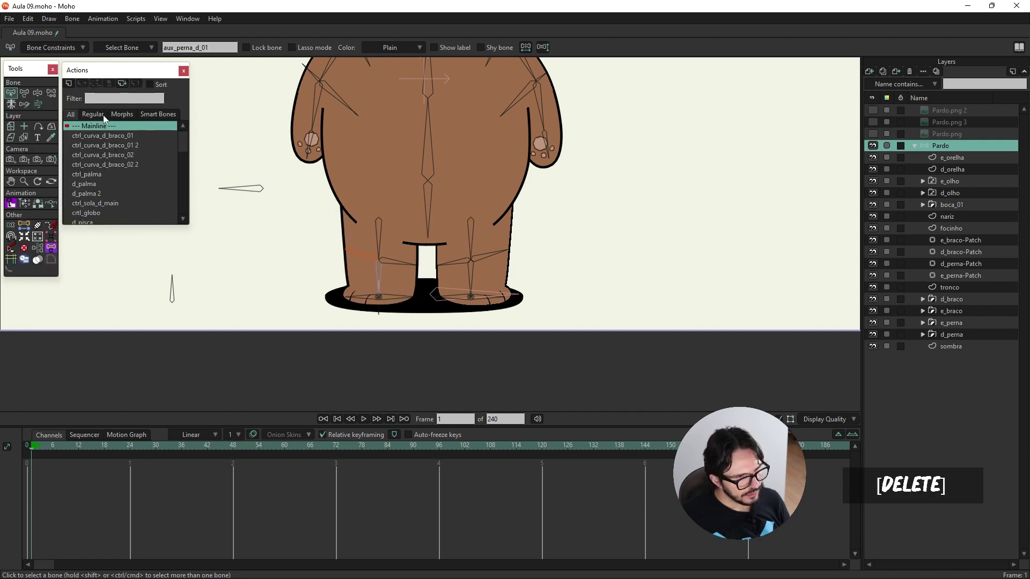
left_click(37, 93)
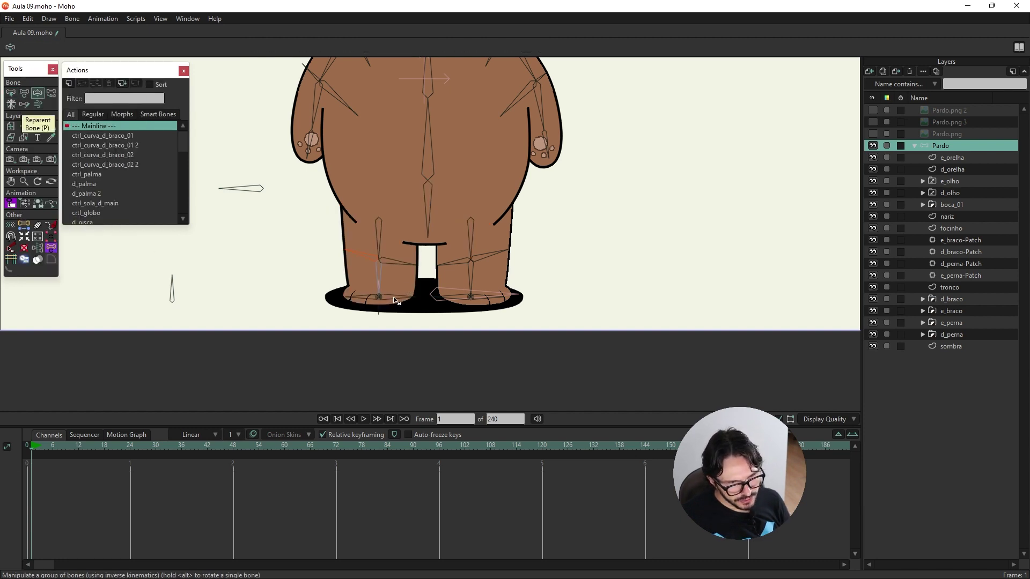
left_click_drag(379, 297, 382, 290)
key("ctrl+z")
left_click(11, 93)
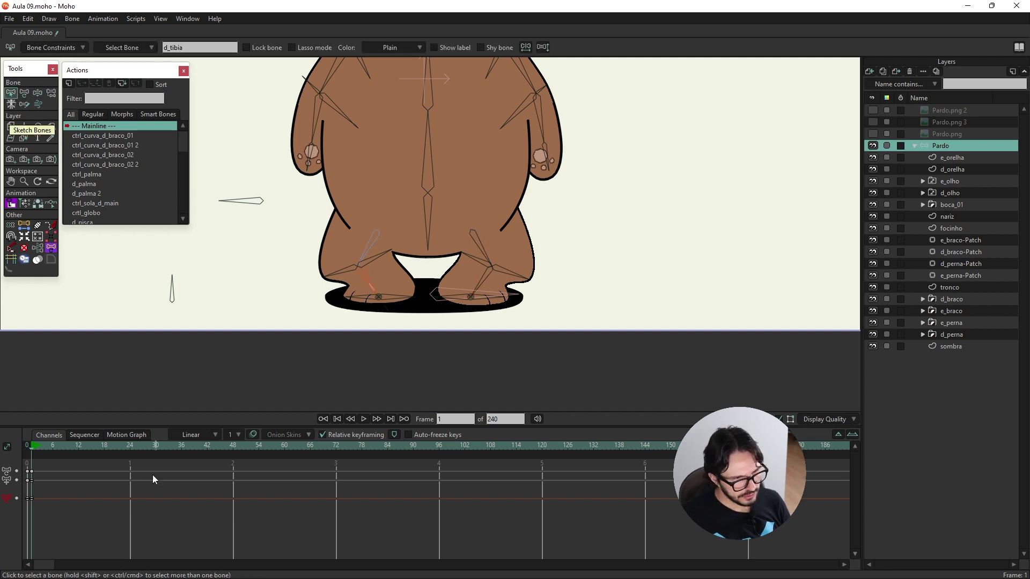
left_click(32, 447)
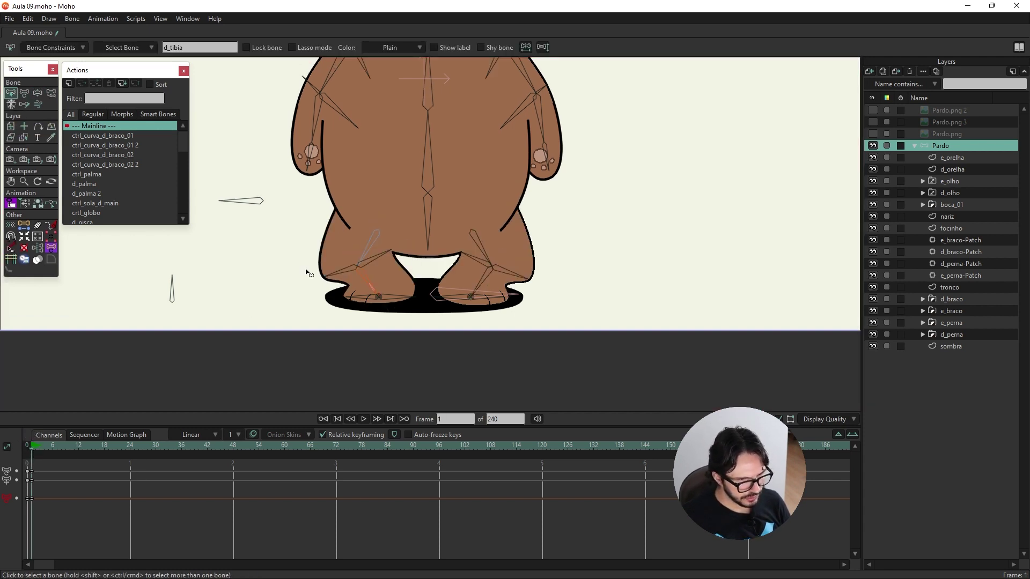
key("Delete")
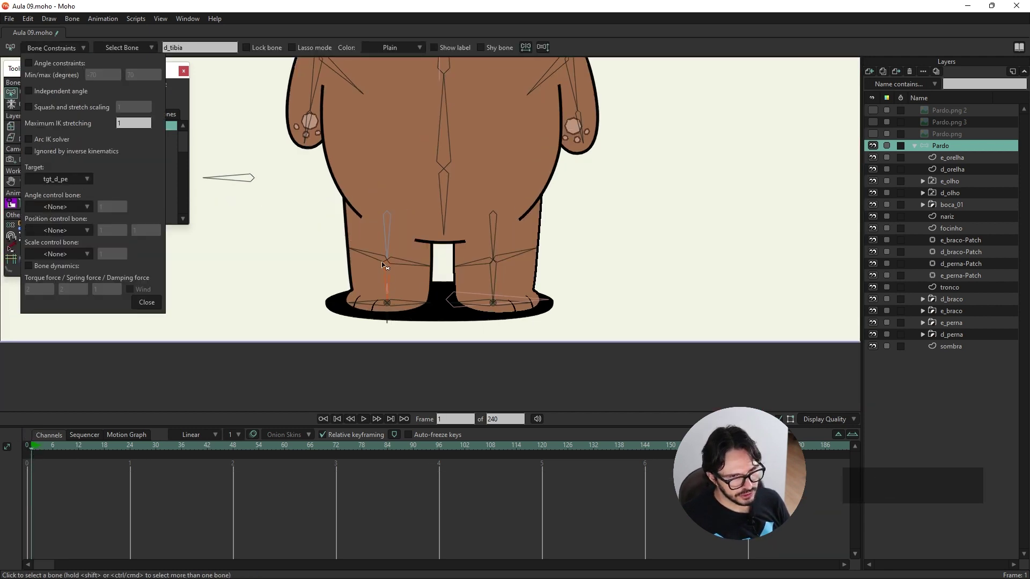
left_click(53, 60)
left_click(107, 75)
type("0")
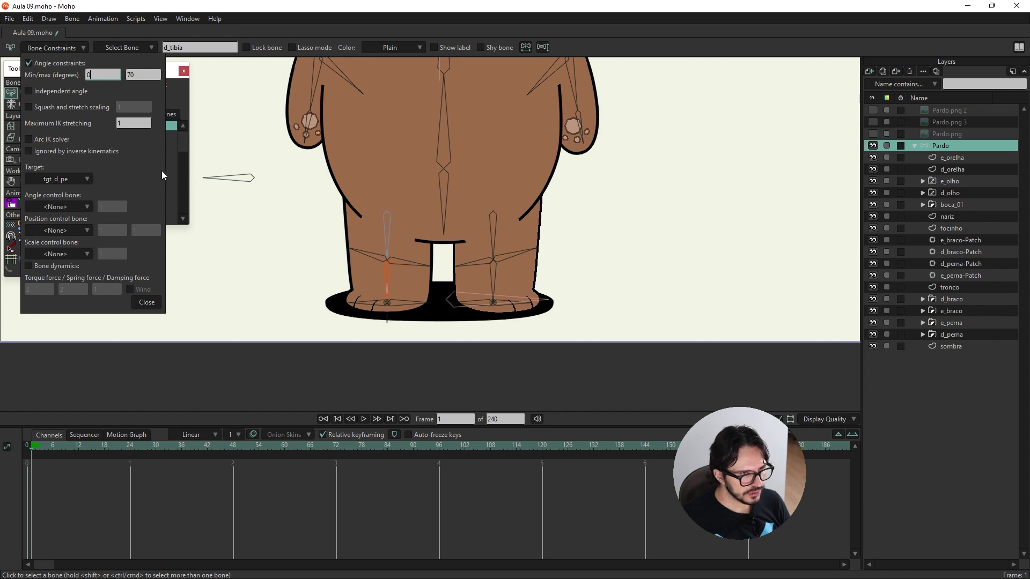
left_click(145, 303)
Limit the B7_2 bone's angle to -70–0° and bend the legs to test
left_click(491, 252)
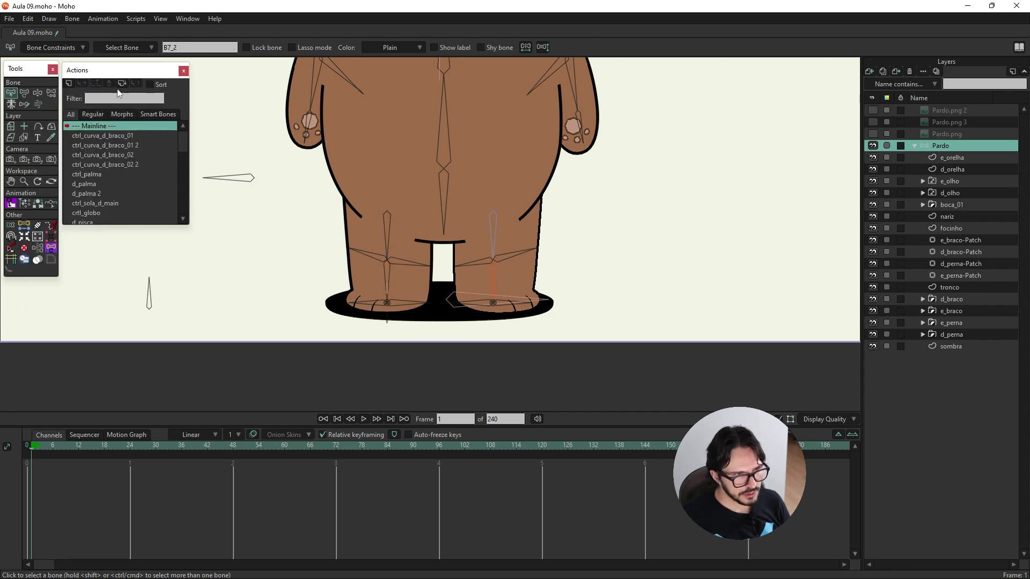
left_click(48, 47)
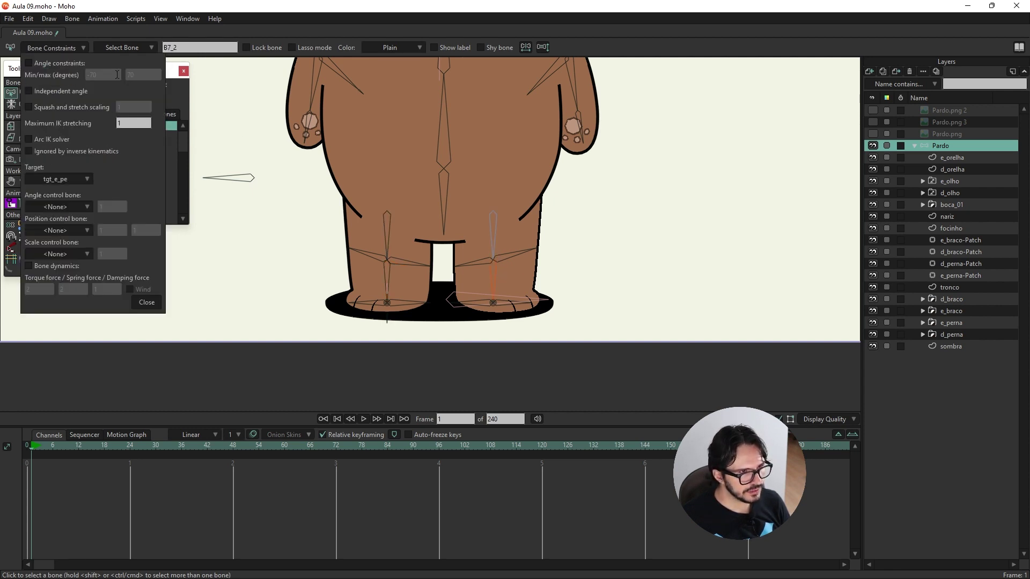
left_click(56, 65)
left_click(140, 75)
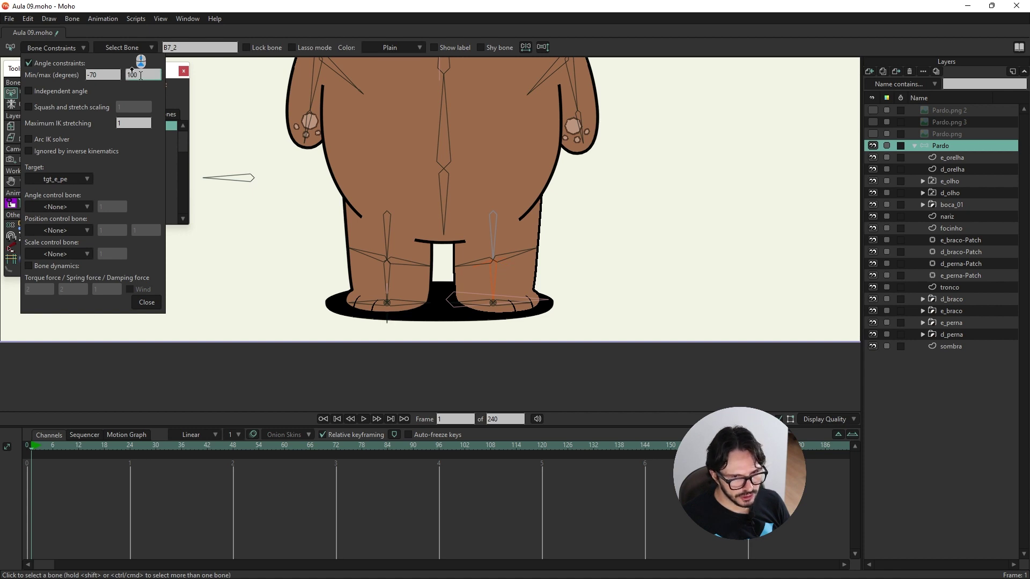
type("-5")
key("BackSpace")
key("BackSpace")
type("0")
left_click(114, 75)
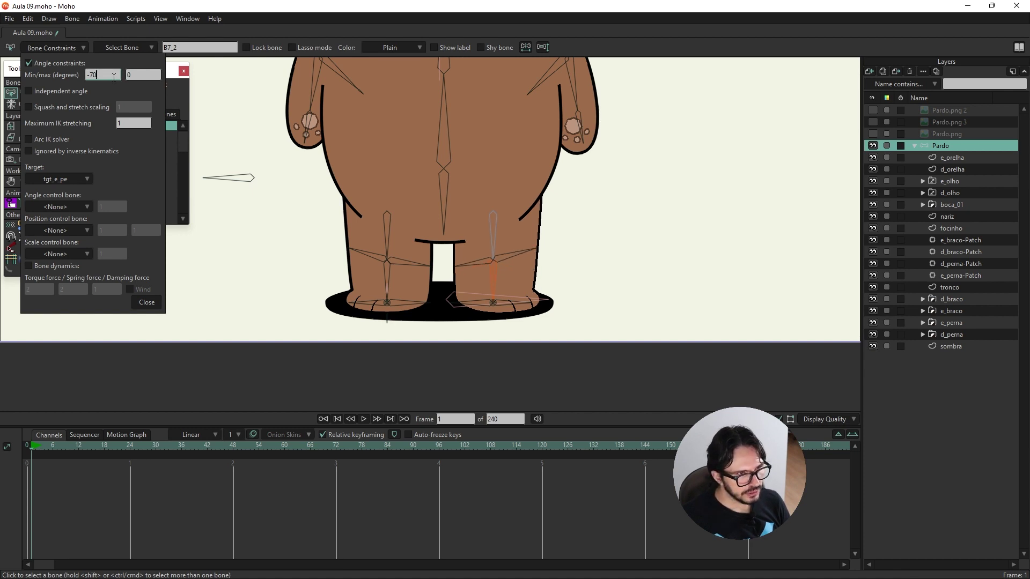
left_click(150, 303)
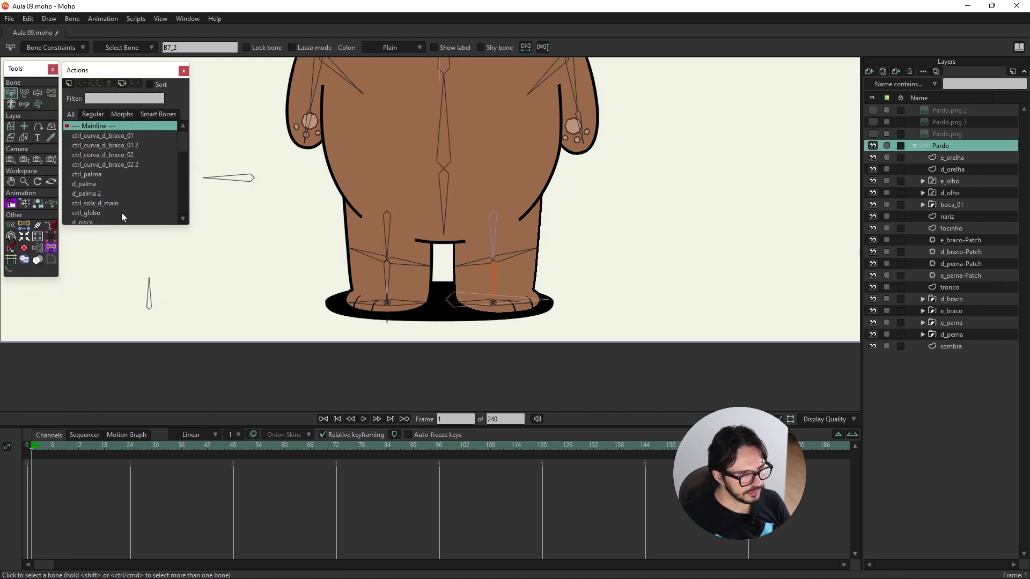
key("z")
left_click_drag(341, 195, 346, 203)
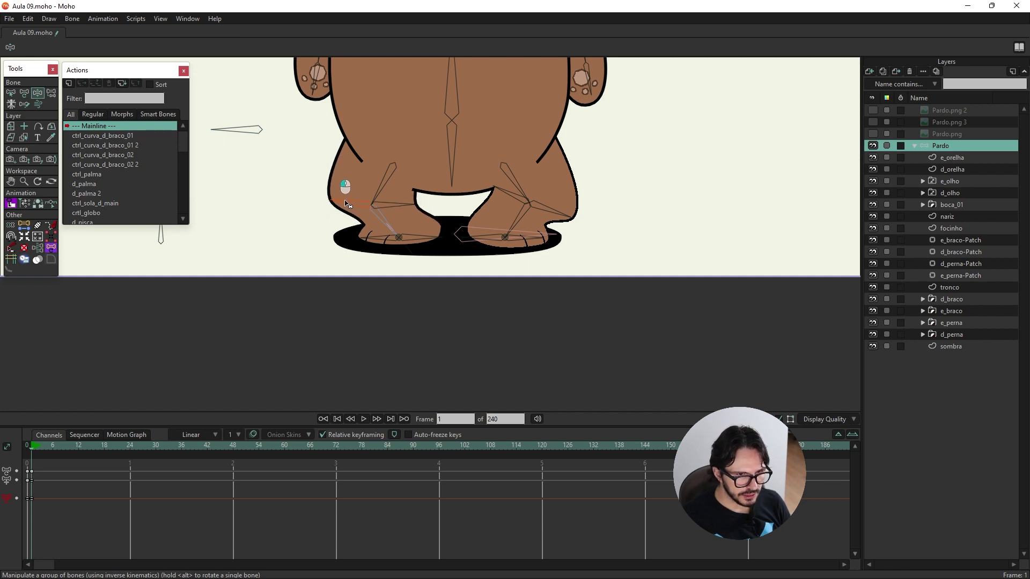
Undo the squat bend, fit the bear in view and delete the test keyframes
key("t")
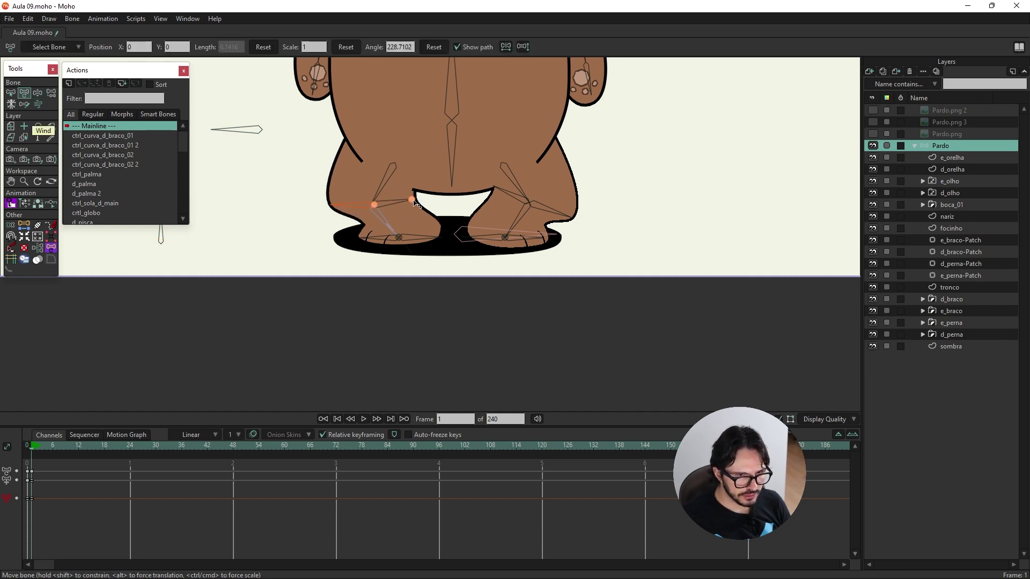
key("ctrl+z")
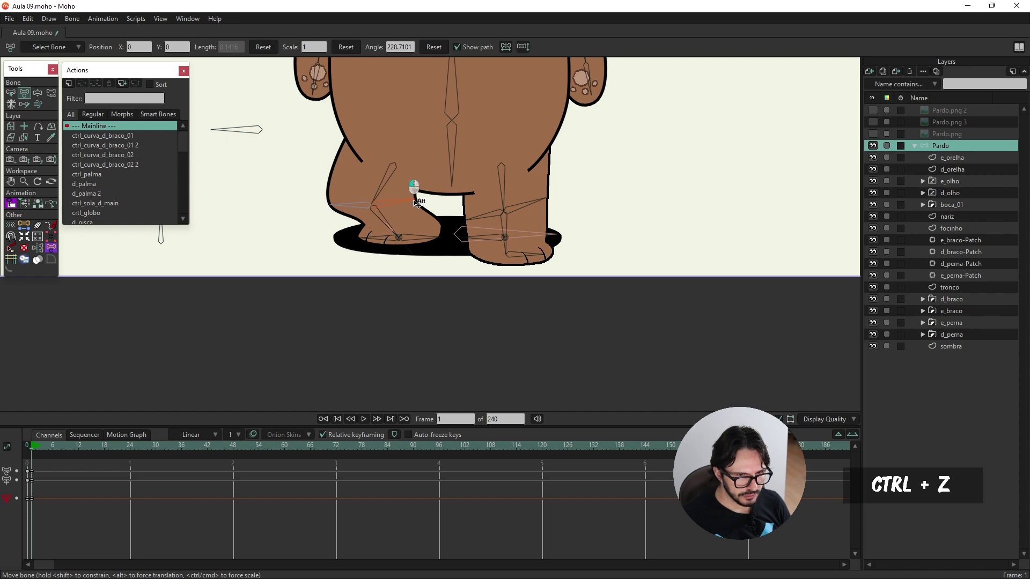
key("ctrl+r")
key("z")
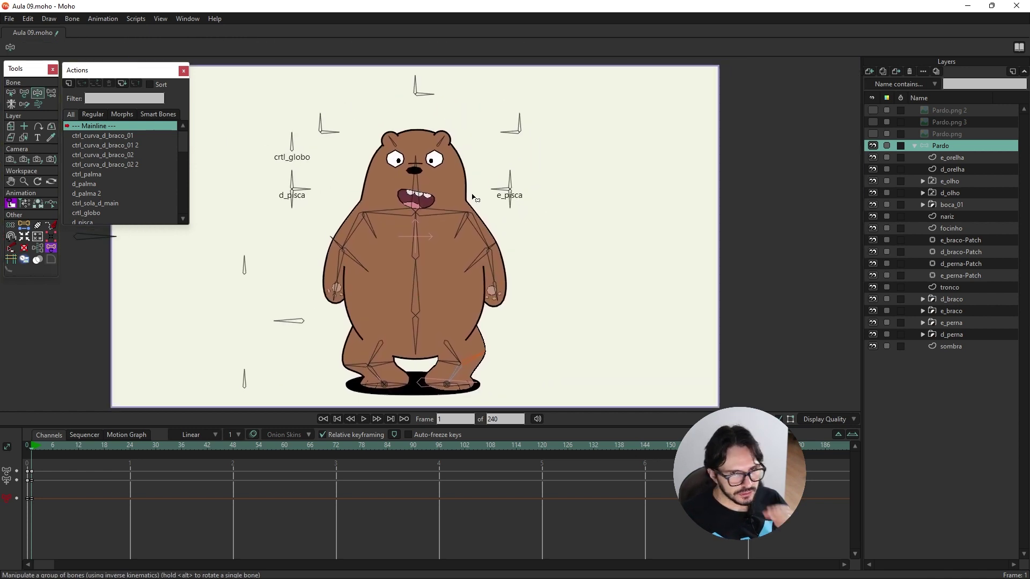
key("b")
scroll(434, 207, "up", 5)
scroll(435, 206, "up", 3)
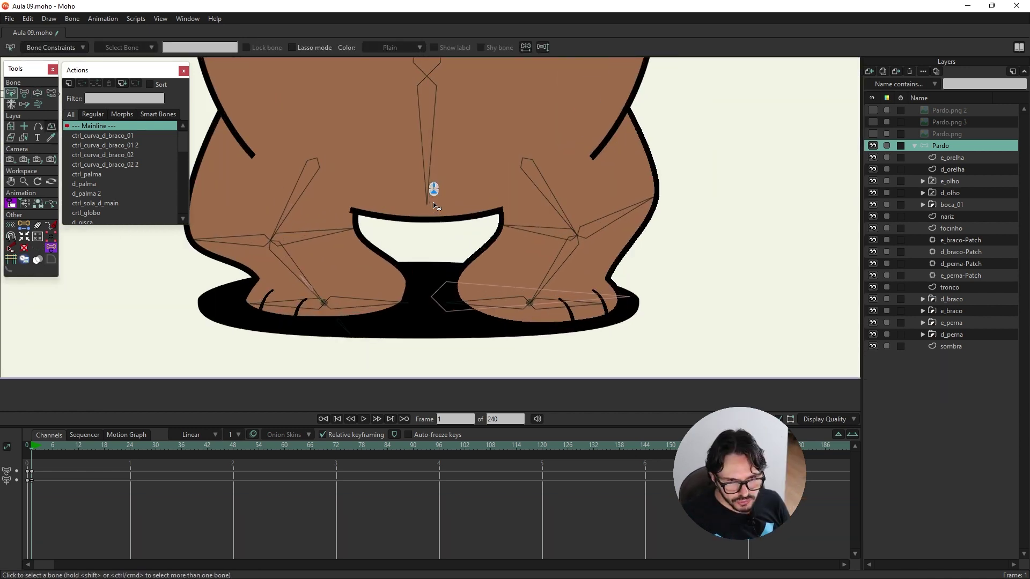
scroll(434, 207, "down", 2)
scroll(435, 207, "up", 1)
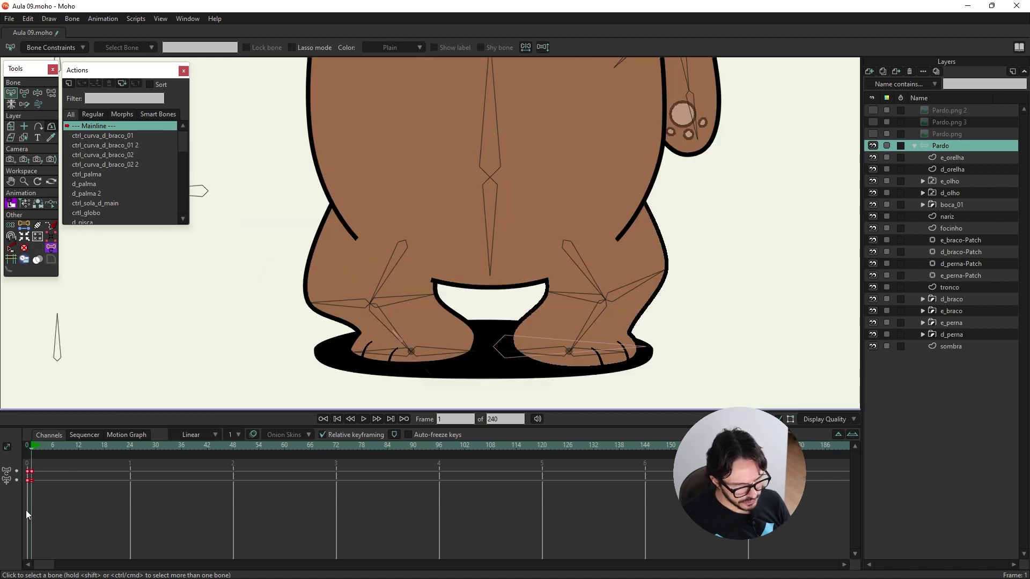
key("Delete")
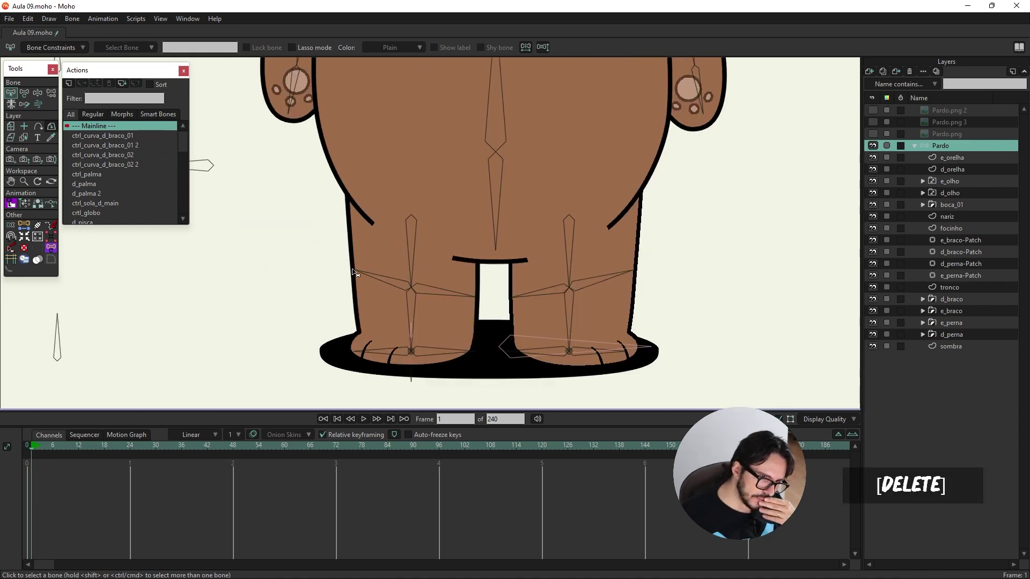
Select the aux_perna_d_01 bone and return to frame 0
left_click(353, 273)
scroll(279, 231, "up", 2)
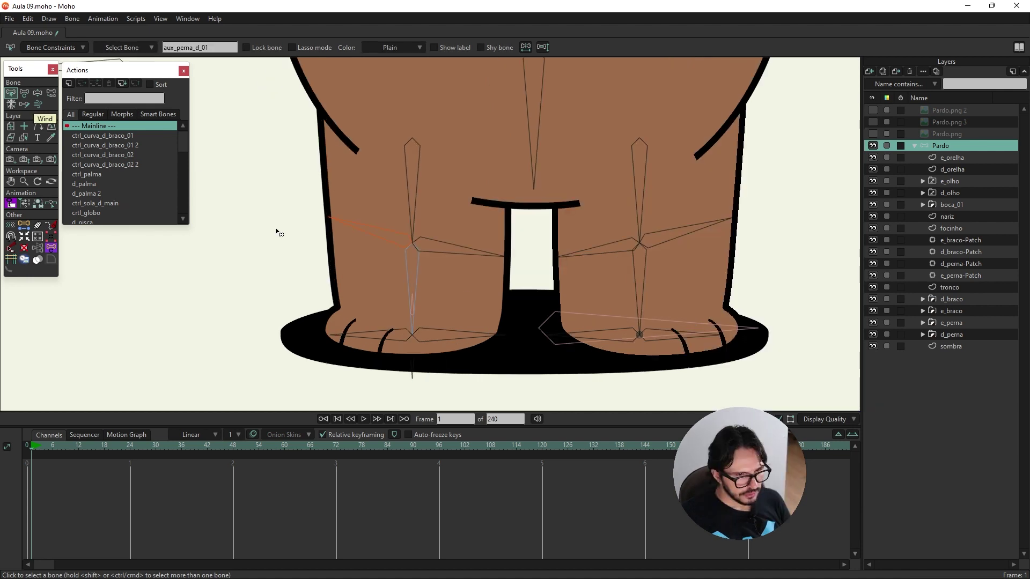
scroll(330, 209, "up", 2)
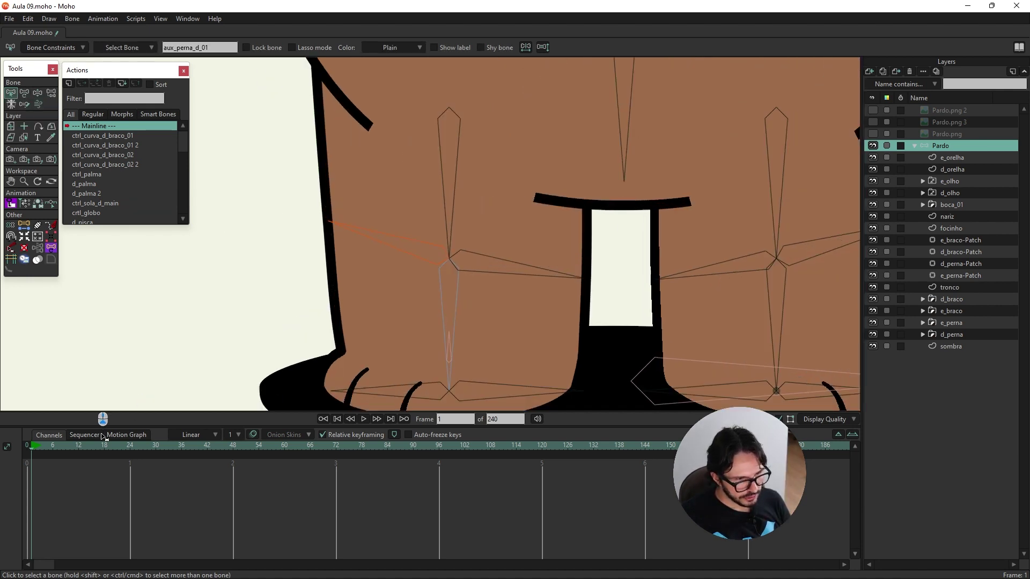
left_click(28, 446)
left_click(24, 93)
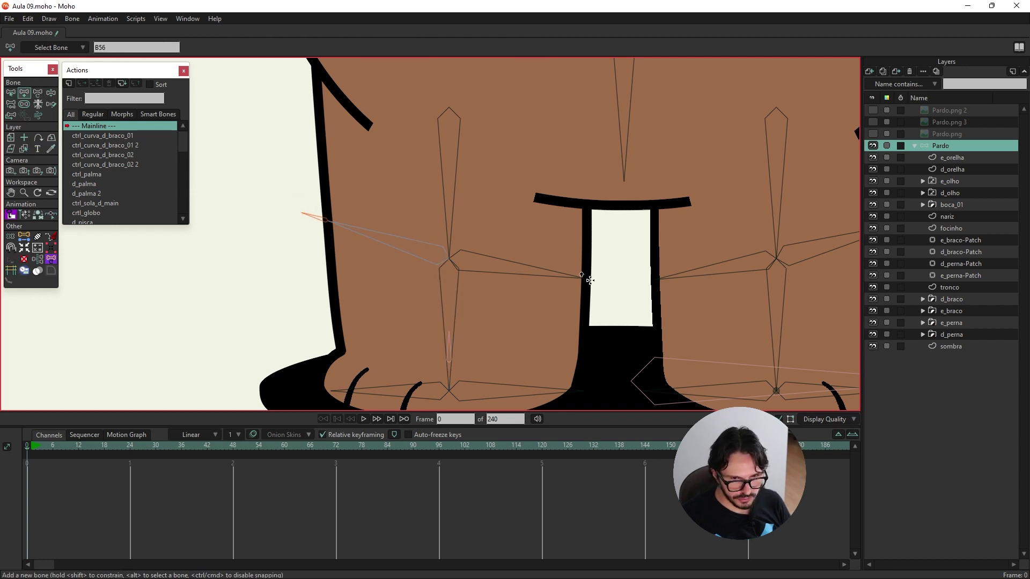
Draw bone B56 beside the leg gap and create its B56 smart-bone action
left_click_drag(586, 277, 607, 268)
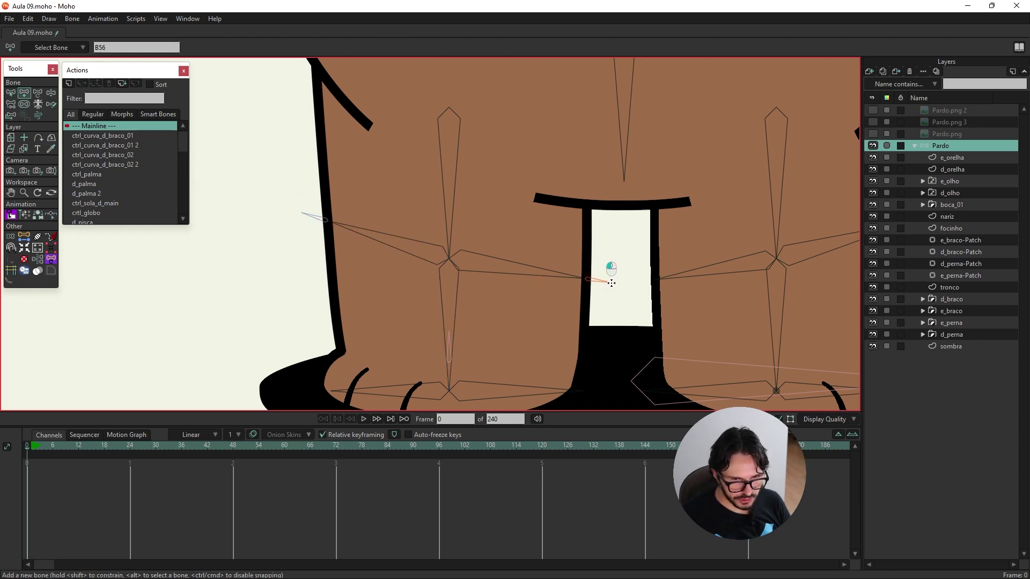
key("z")
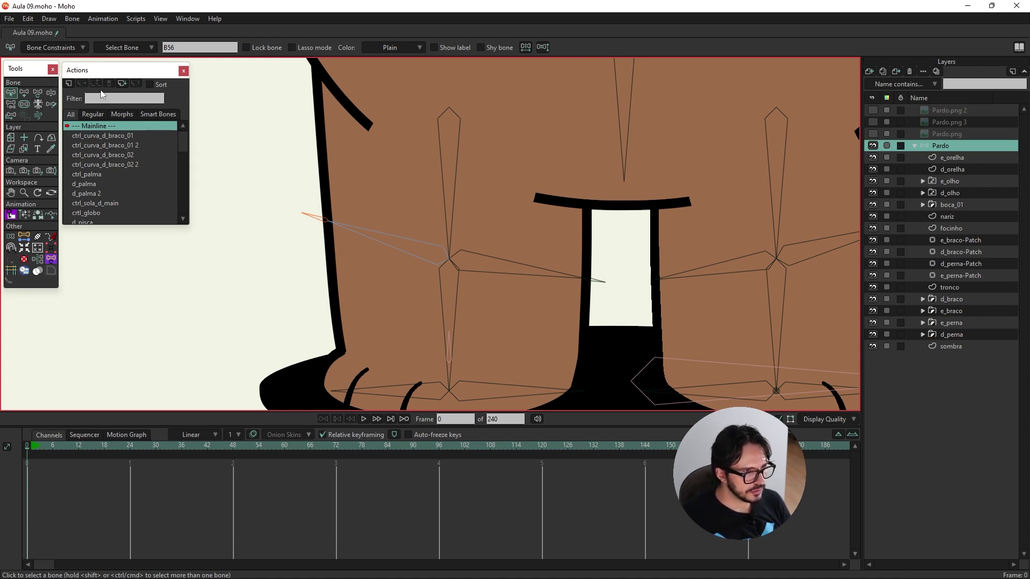
left_click(69, 83)
key("Return")
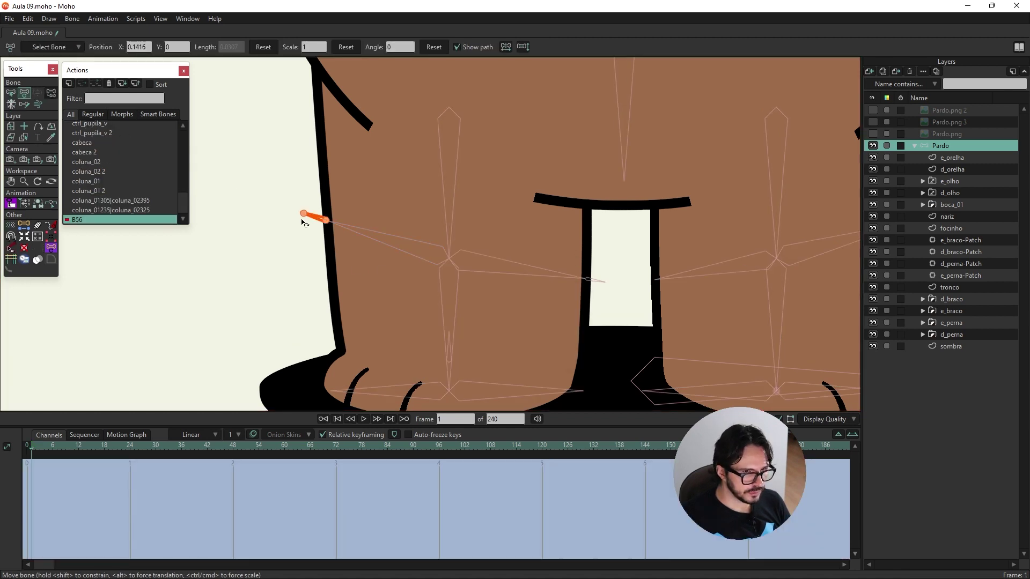
Rotate B56 down-left and select the d_perna leg outline points for curvature editing
left_click_drag(310, 224, 304, 234)
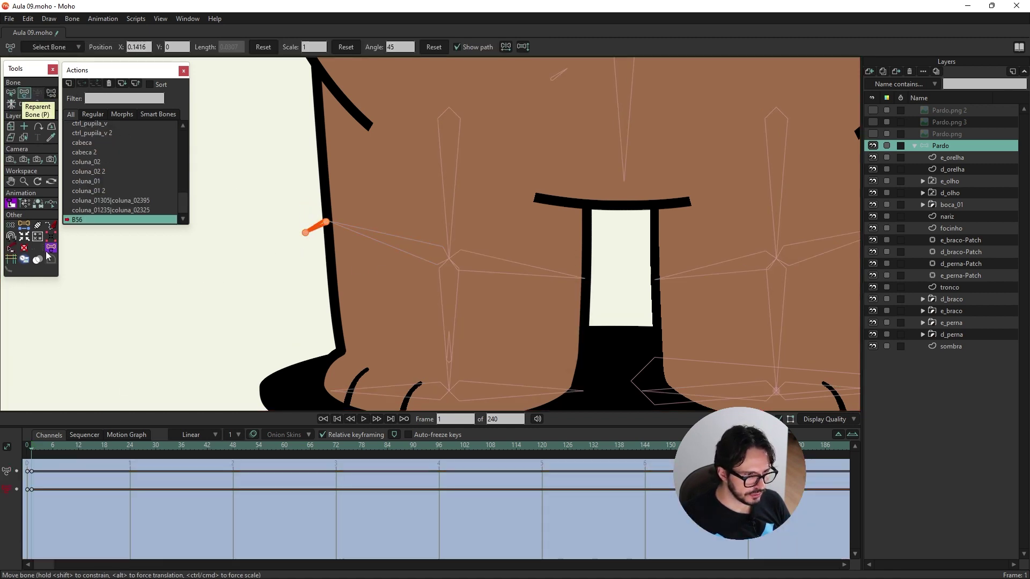
left_click(11, 92)
left_click(330, 172, "ctrl+alt")
left_click(24, 92)
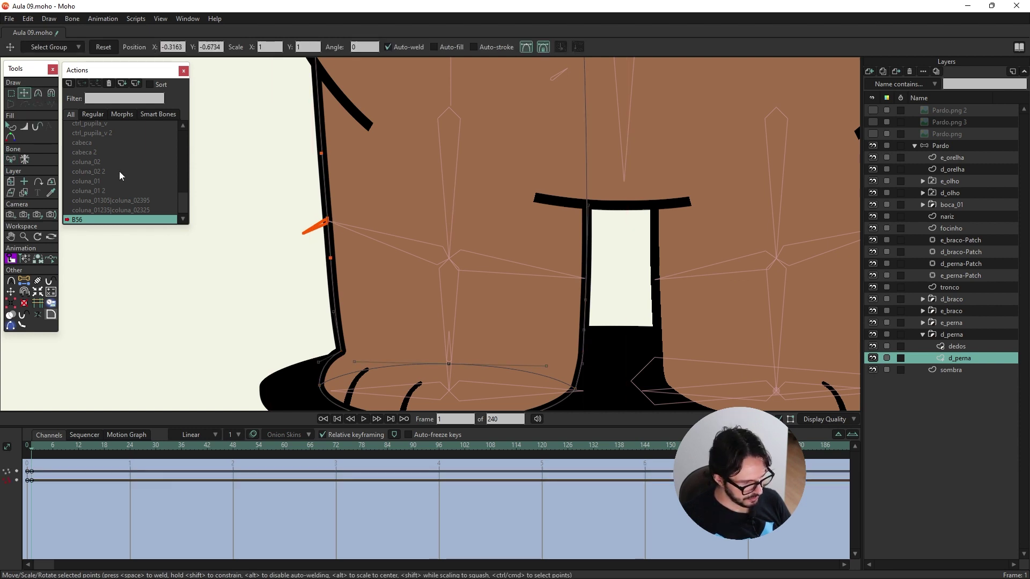
key("c")
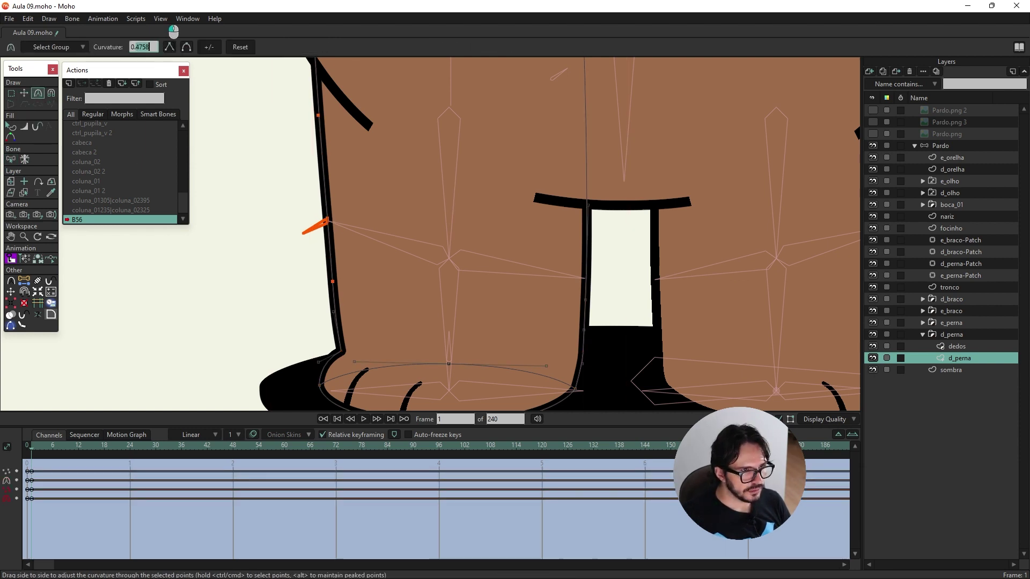
Apply curvature 0.60 to the d_perna points and reselect the Pardo bone layer
type("60")
key("Return")
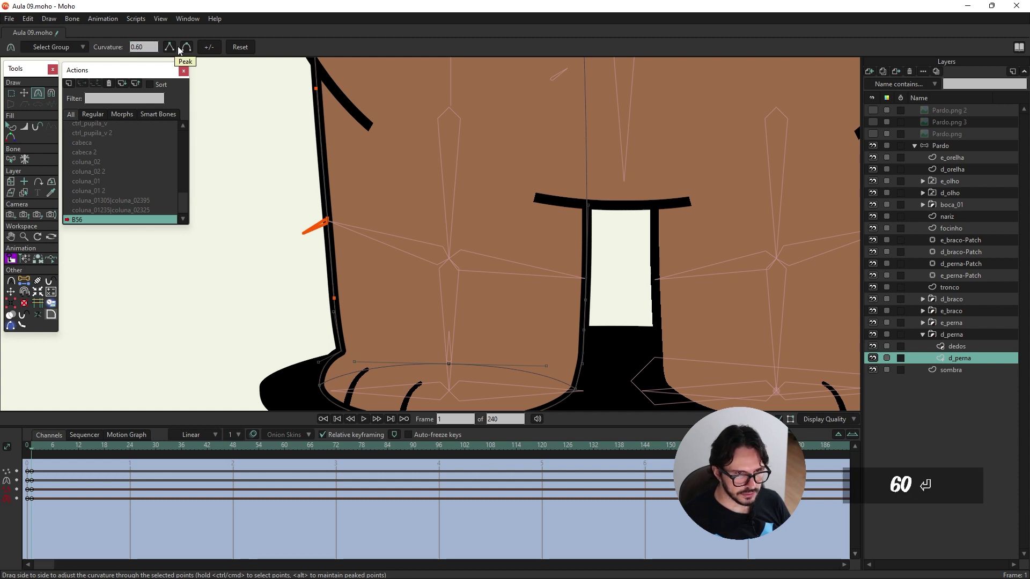
left_click(941, 146)
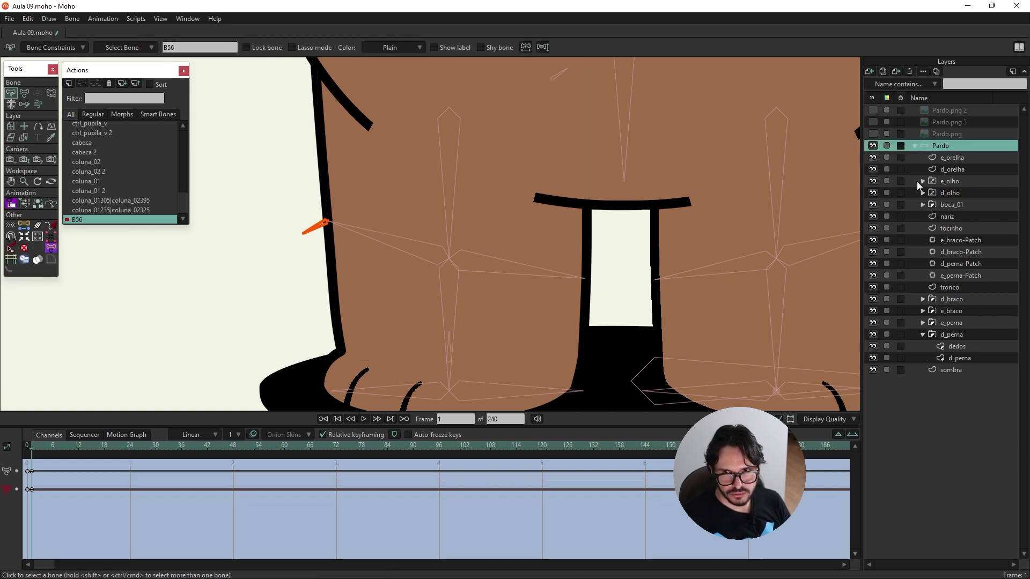
Create action B56 2 with the bone rotated upward and pick the d_perna points
left_click(70, 83)
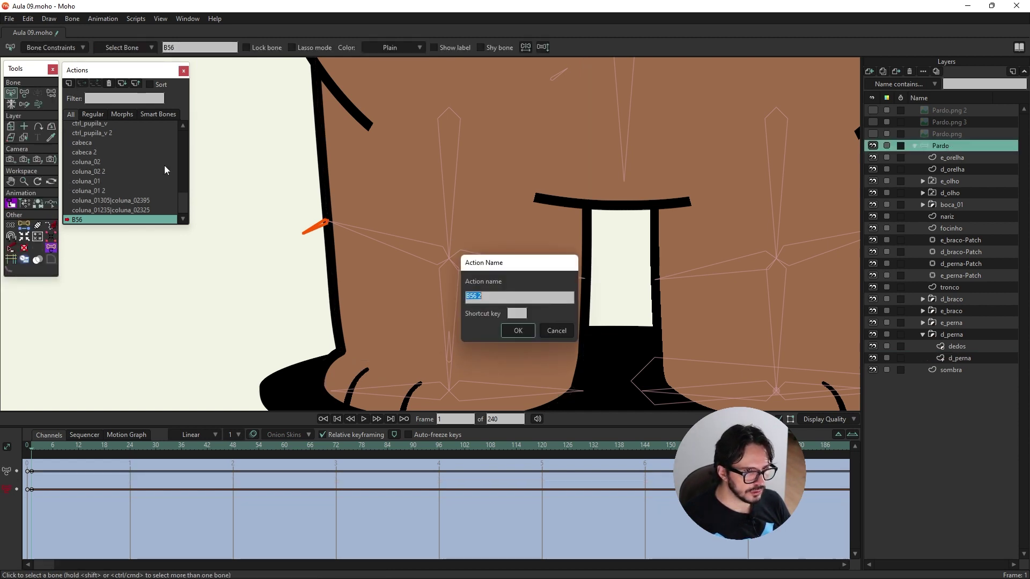
left_click(525, 329)
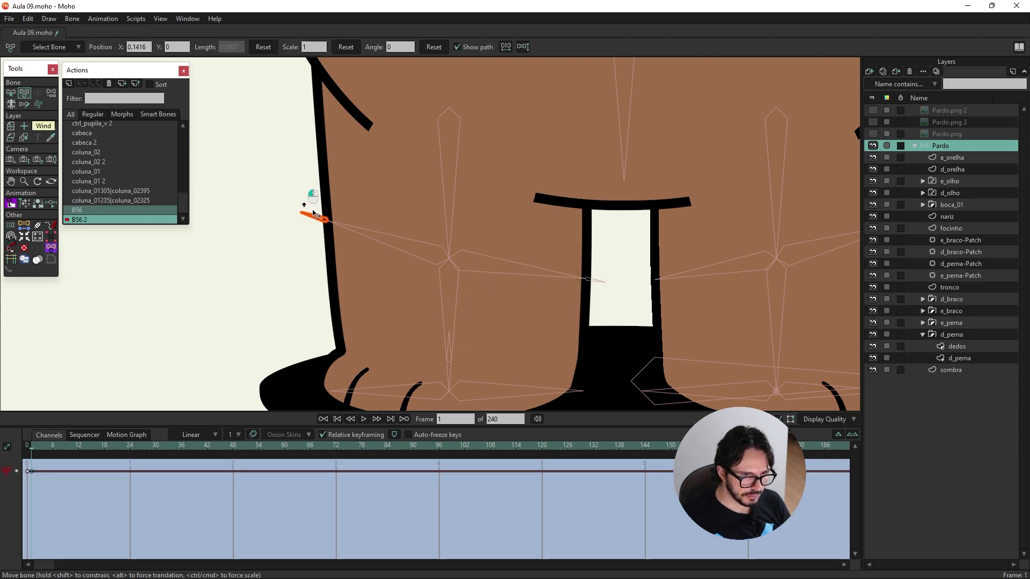
left_click_drag(314, 212, 316, 194)
left_click(330, 252, "ctrl+alt")
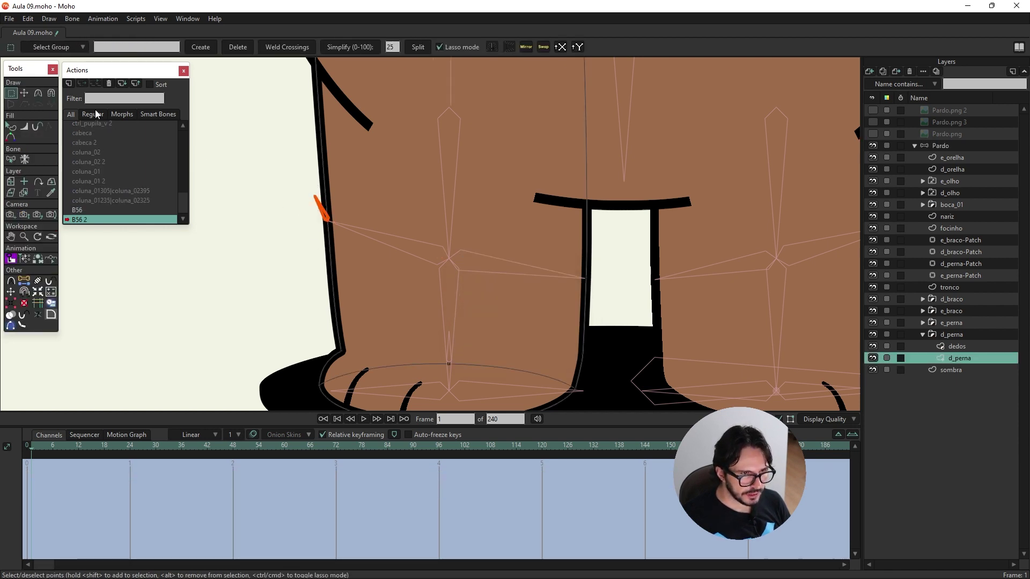
left_click(24, 92)
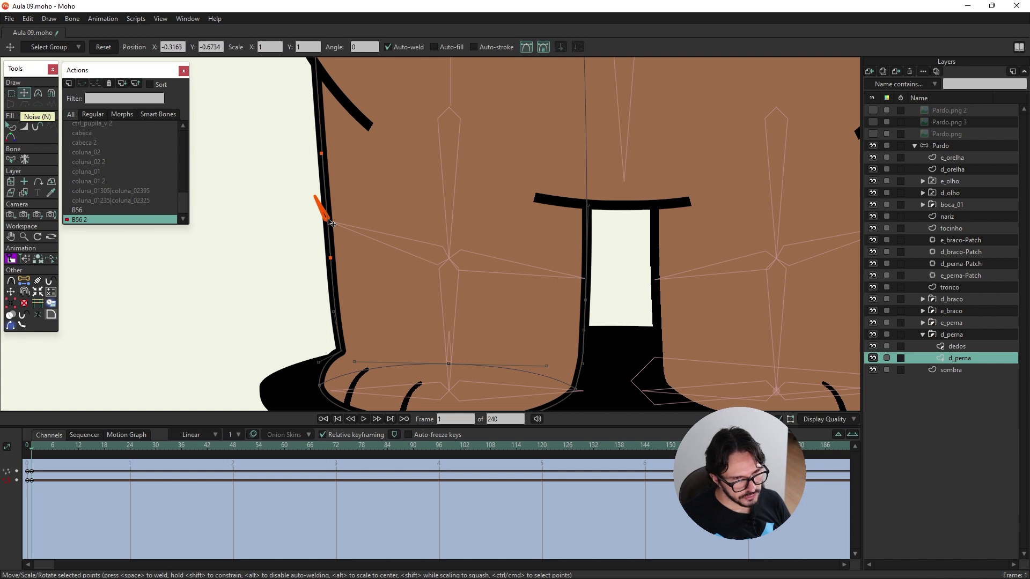
left_click(41, 95)
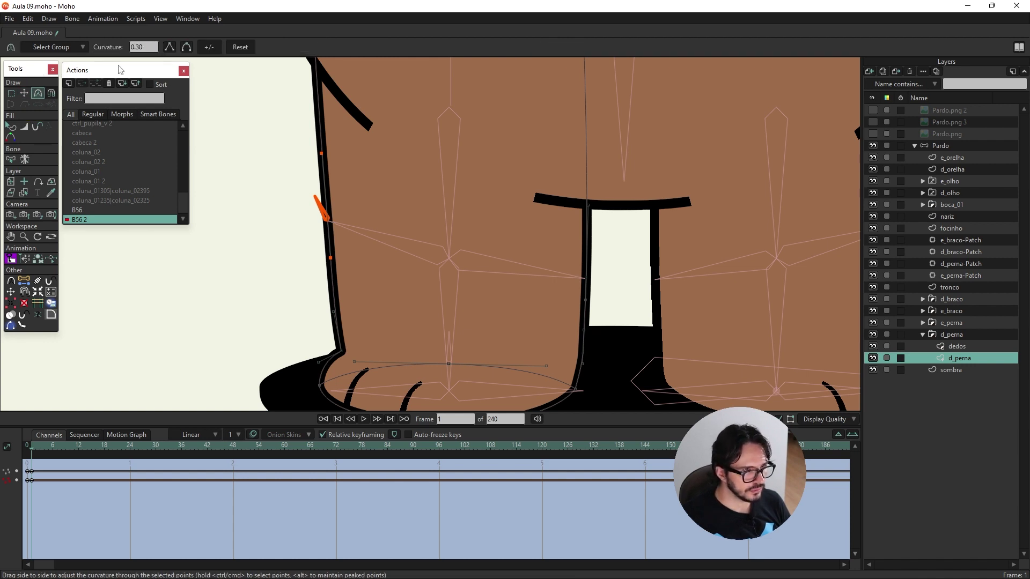
Set the selected leg points' curvature to 0.01 and return to the Mainline
left_click(150, 47)
type(".0")
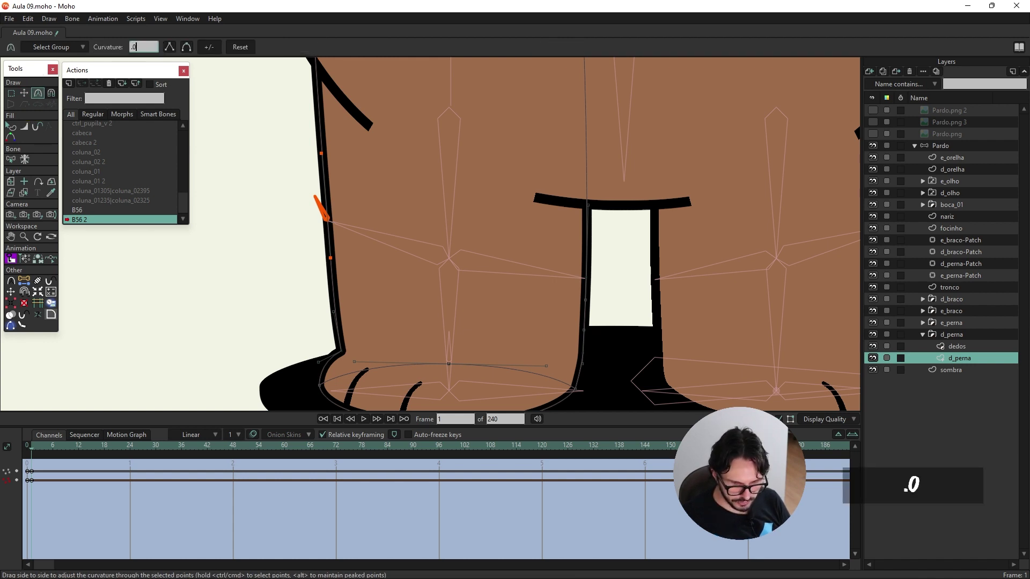
type("01")
key("Return")
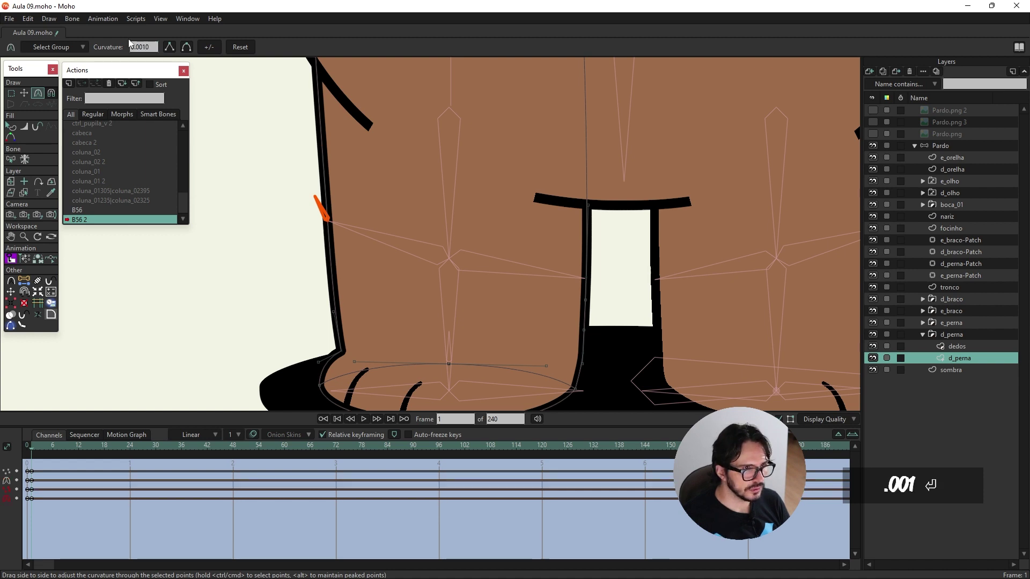
key("Delete")
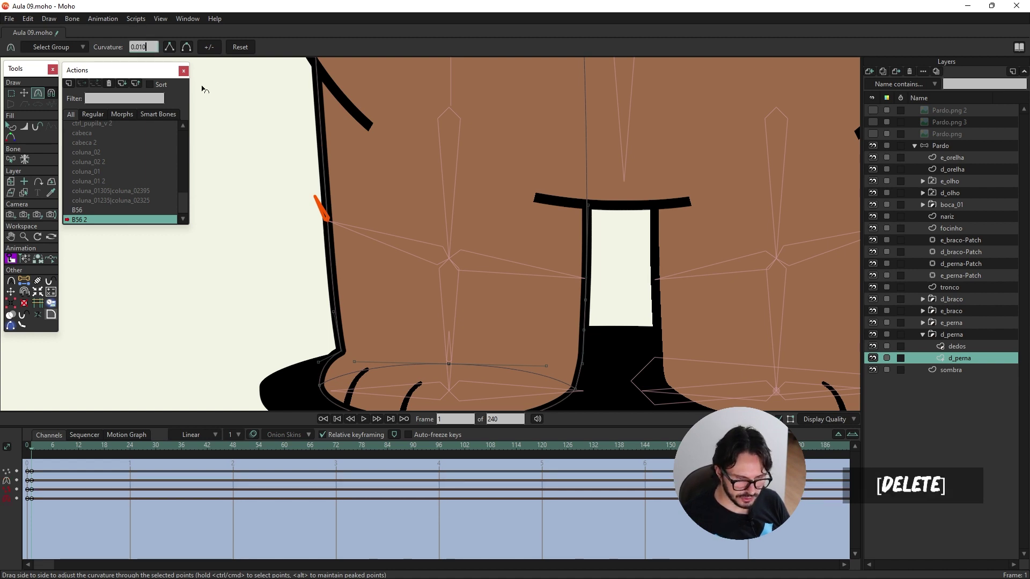
key("Return")
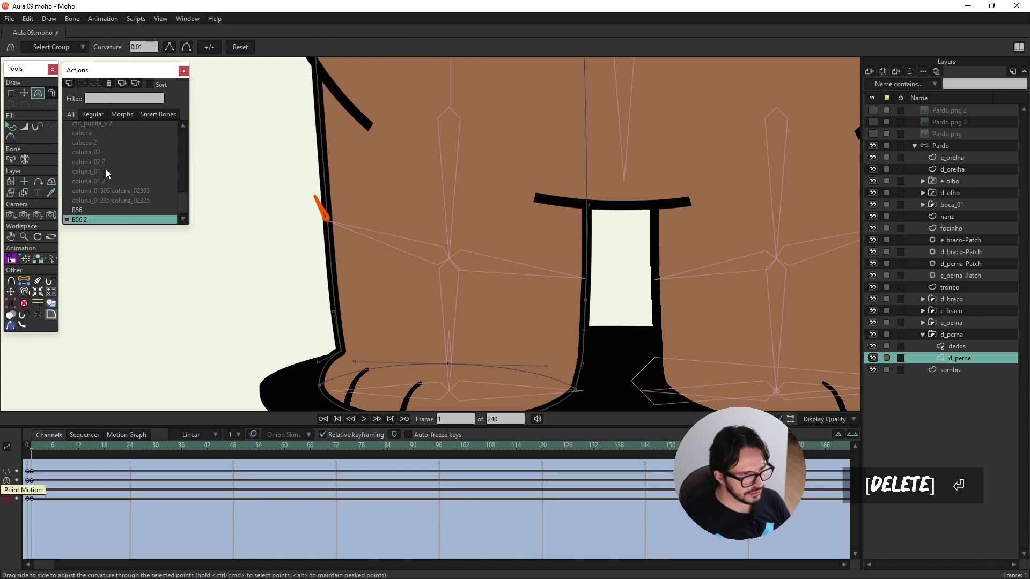
scroll(105, 172, "up", 10)
double_click(93, 125)
Check the central bone's influence, then select bone B57 on Pardo and add its action
left_click(24, 194)
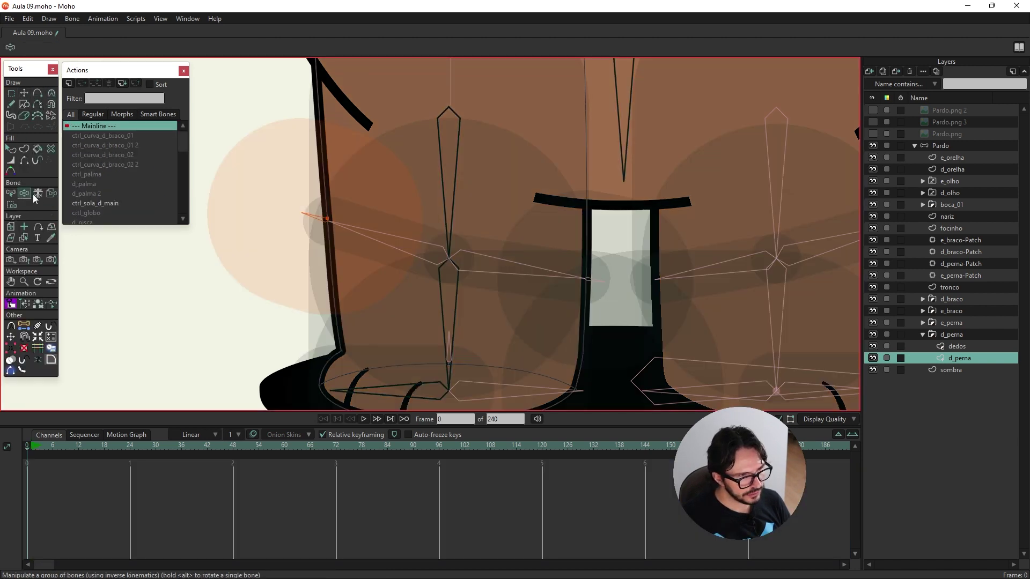
left_click(593, 284)
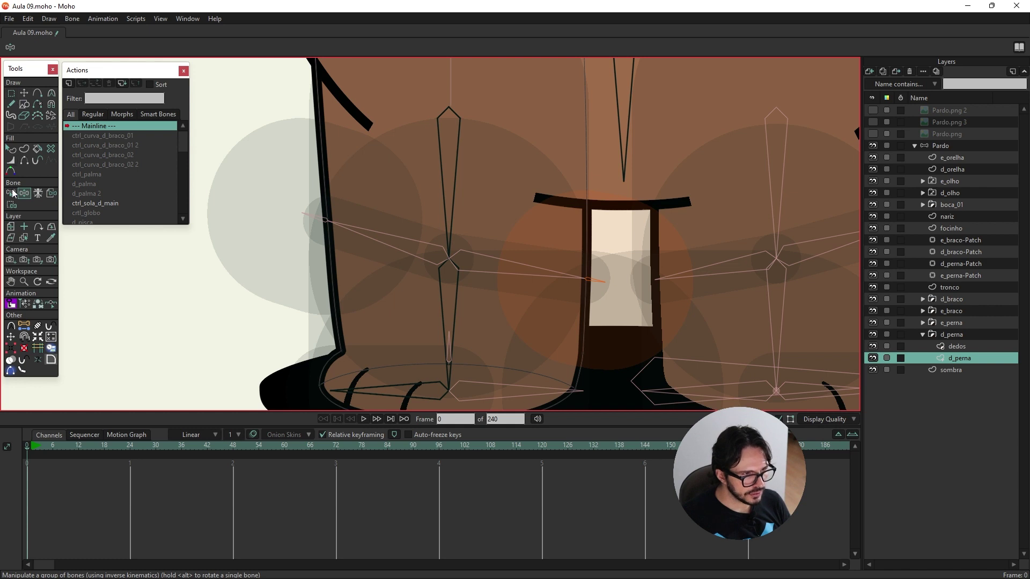
left_click(312, 226)
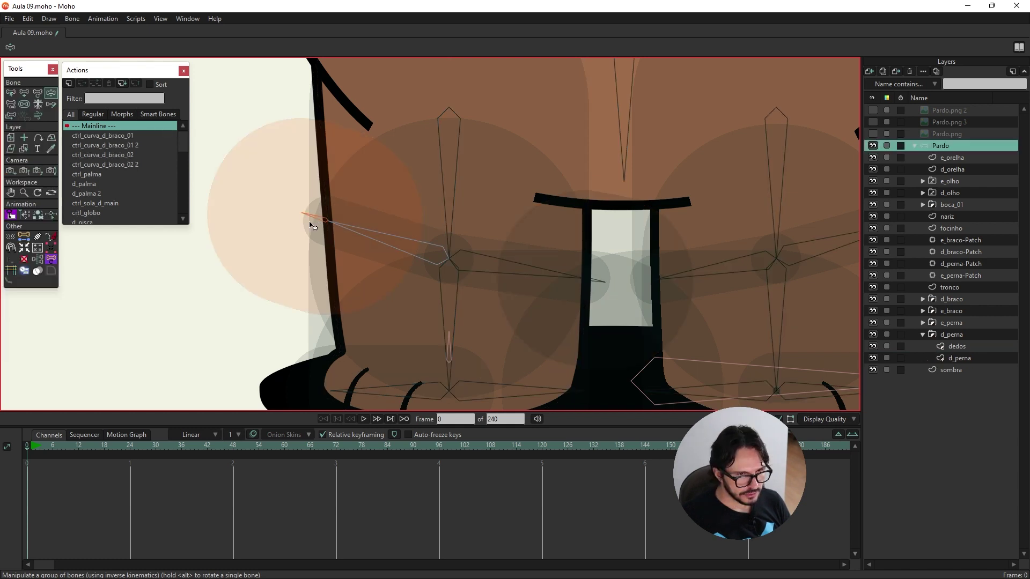
left_click(11, 92)
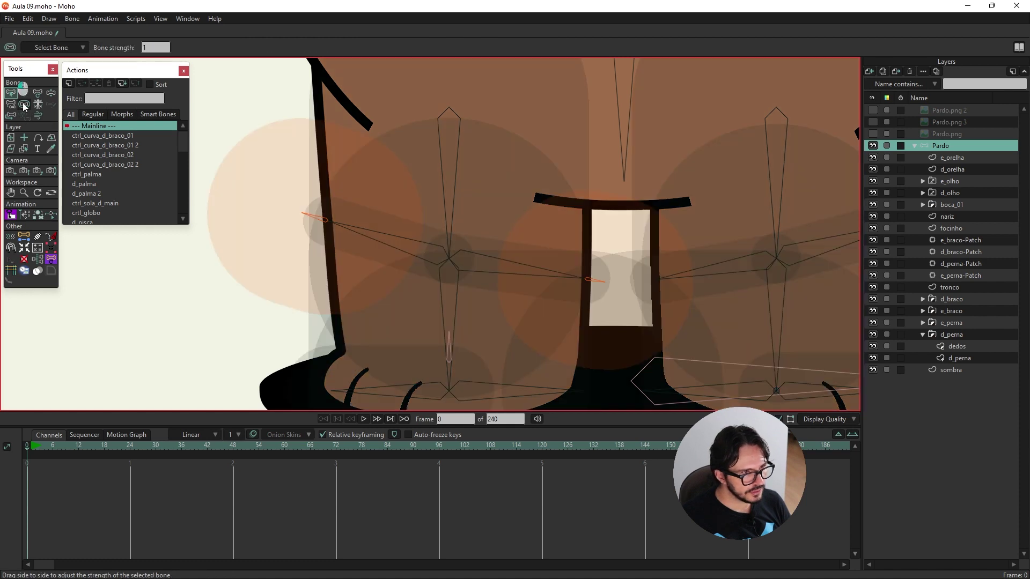
left_click(319, 214)
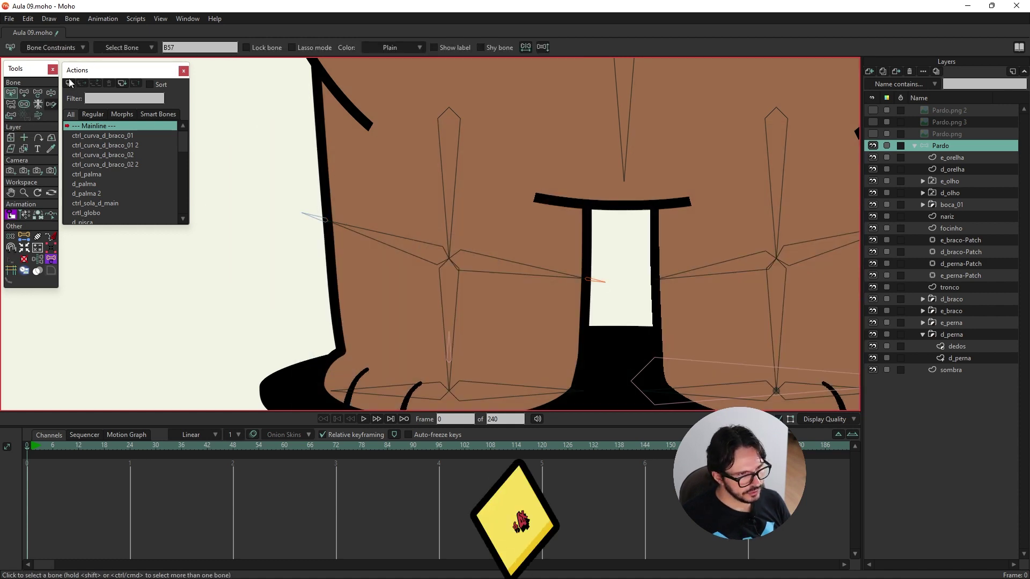
left_click(70, 83)
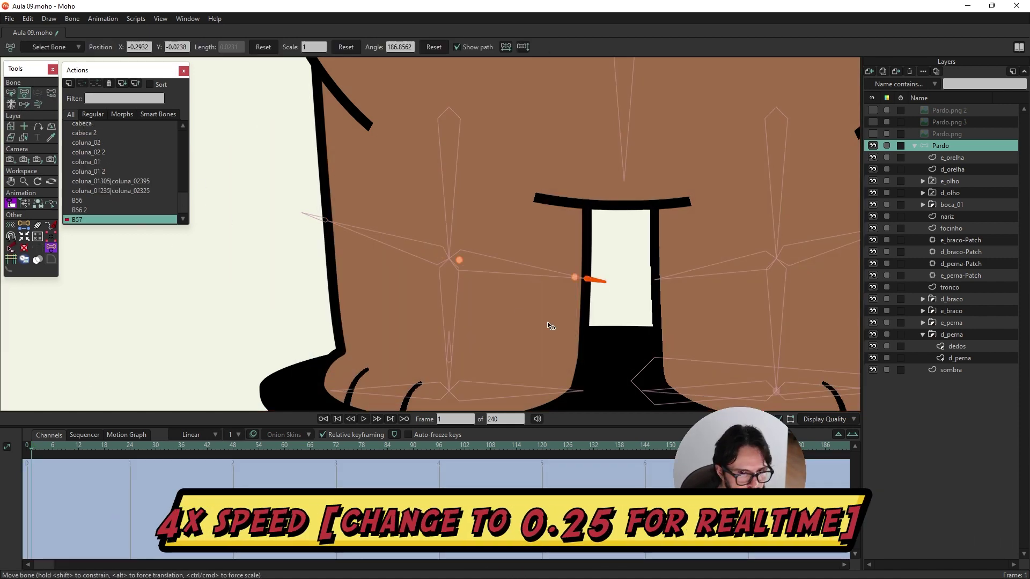
In action B57, set the d_perna leg points' curvature to 0.60
left_click(589, 274, "ctrl+alt")
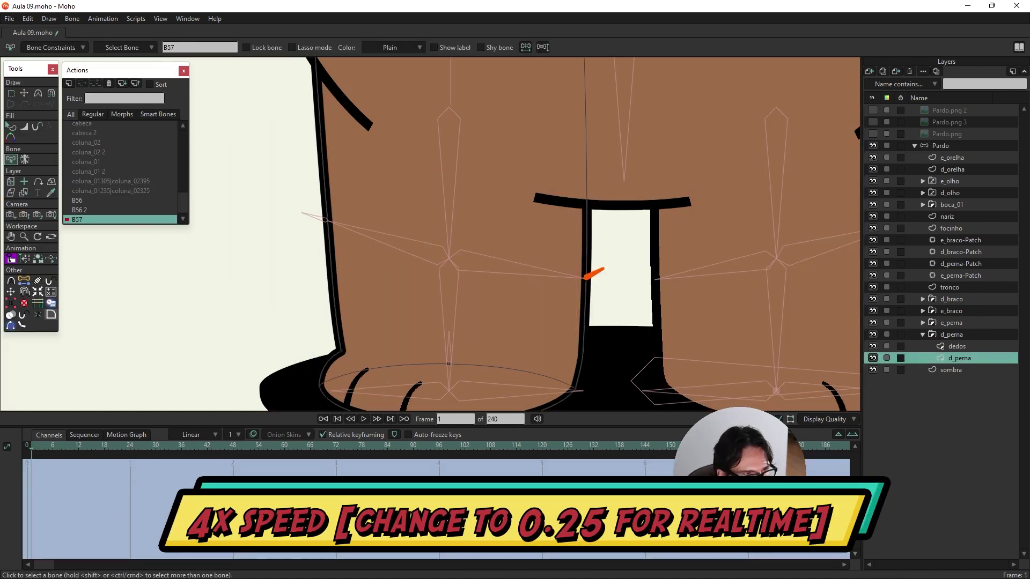
key("c")
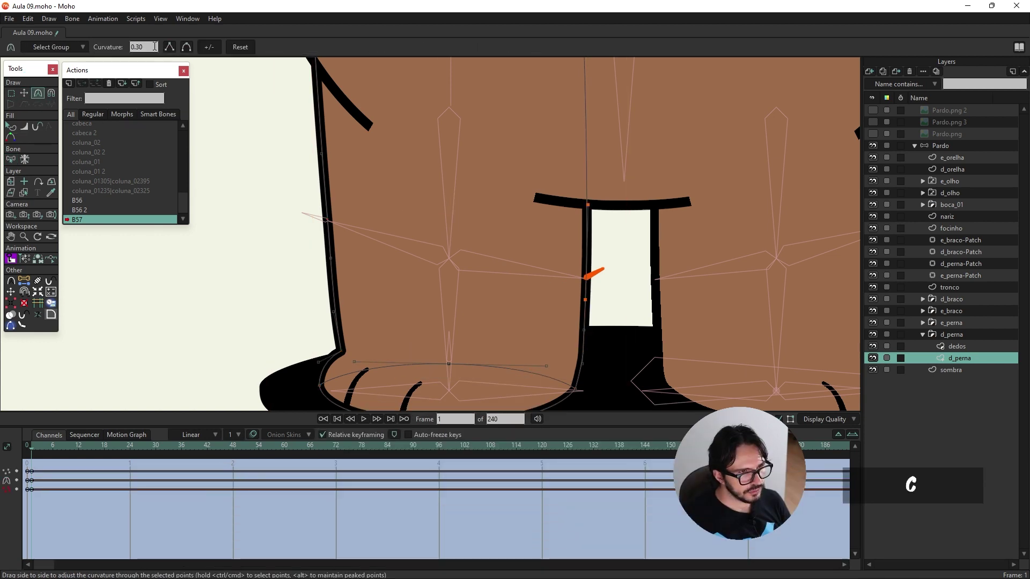
left_click(144, 46)
key("BackSpace")
type("60")
key("Return")
Add action B57 2 with bone B57 rotated downward, then return to the Mainline
left_click(940, 145)
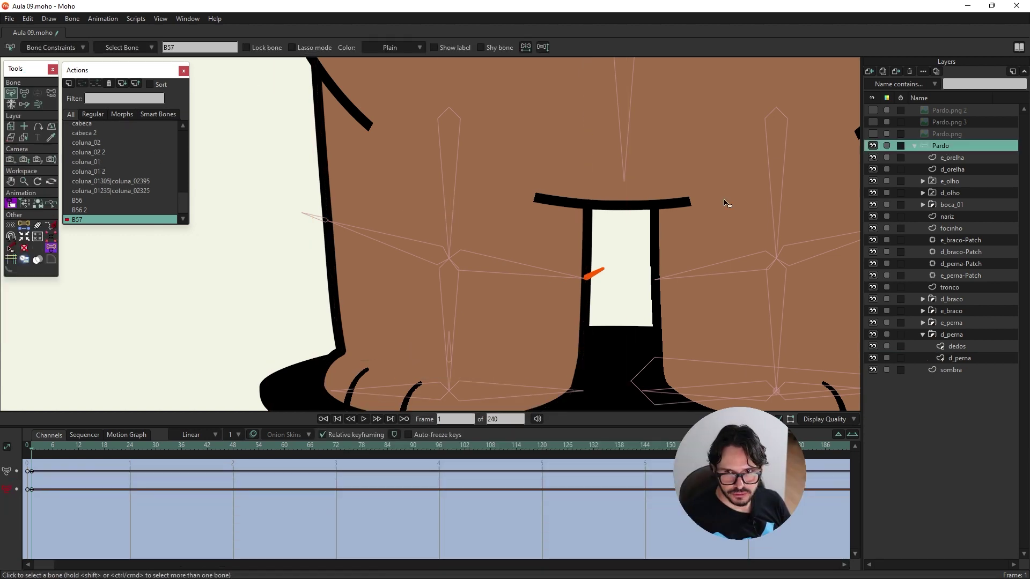
left_click(68, 83)
key("Return")
left_click_drag(594, 280, 590, 293)
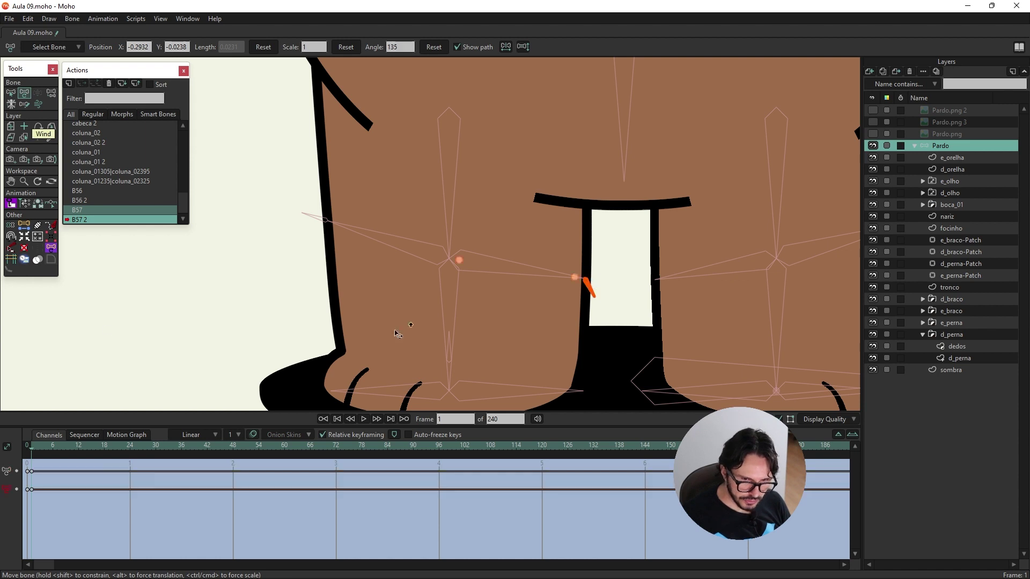
left_click(583, 281, "ctrl+alt")
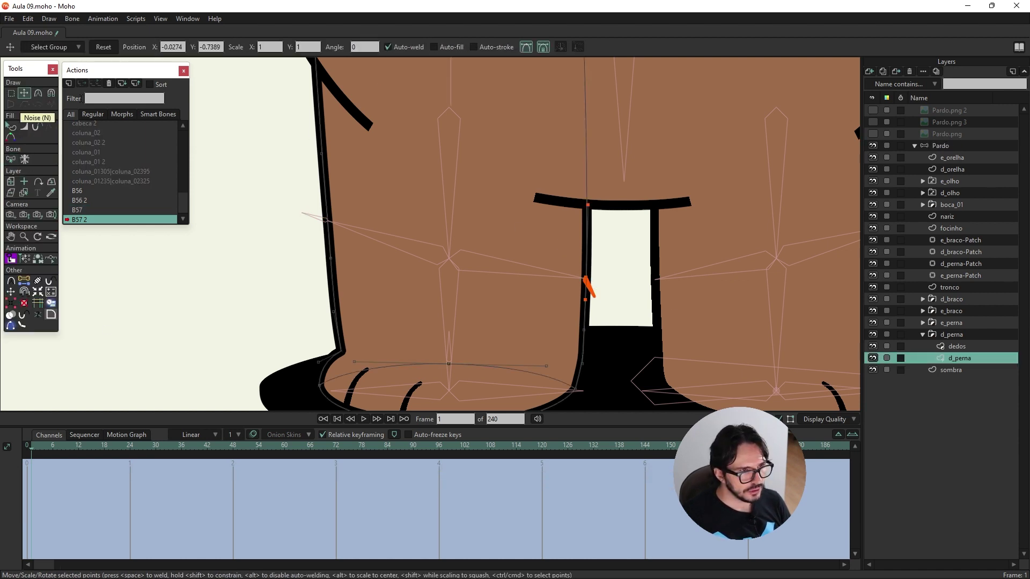
key("c")
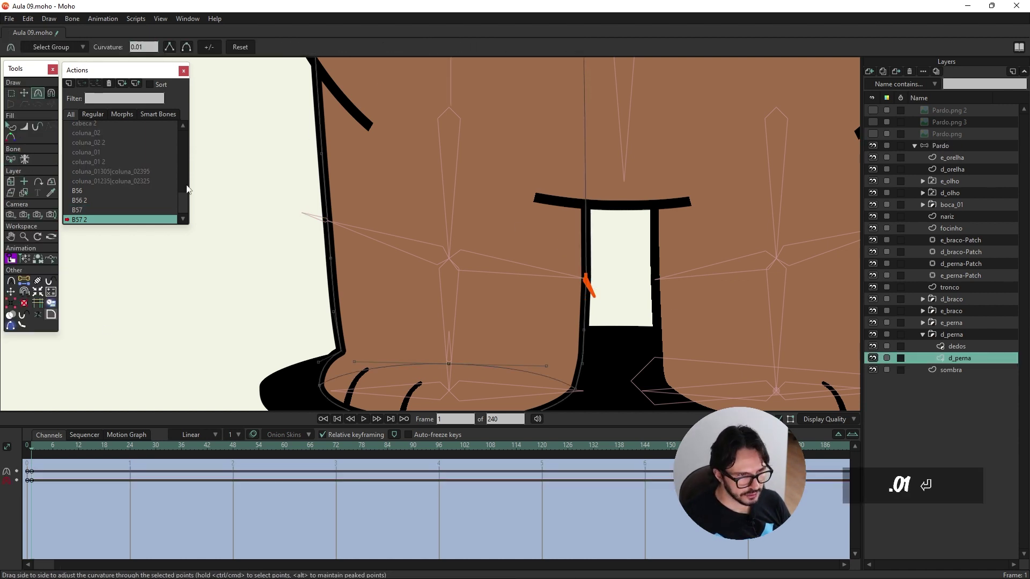
scroll(123, 172, "up", 10)
left_click(97, 126)
Reparent the leg bone to its proper parent and move to frame 1
left_click(940, 146)
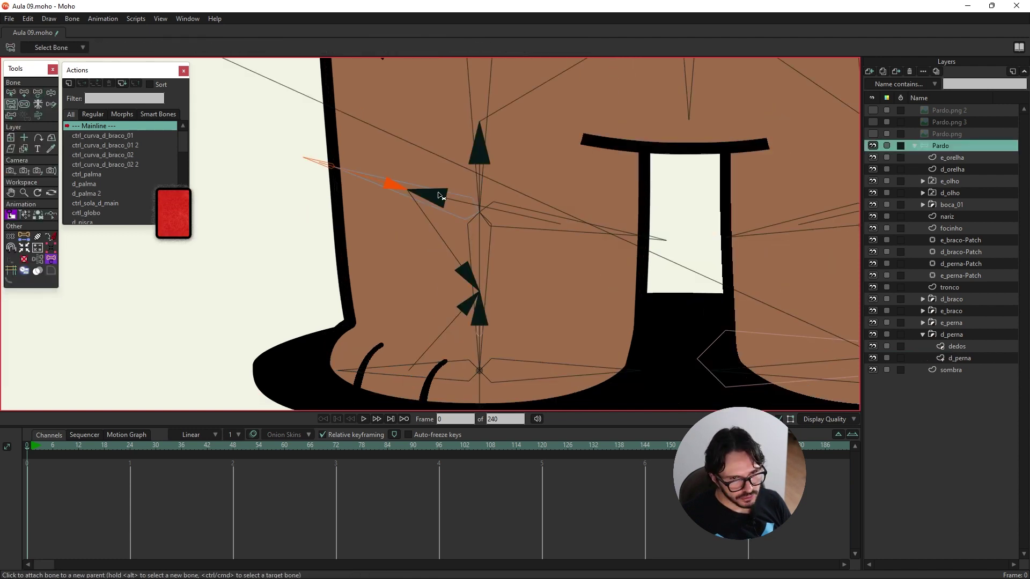
left_click(664, 239, "alt")
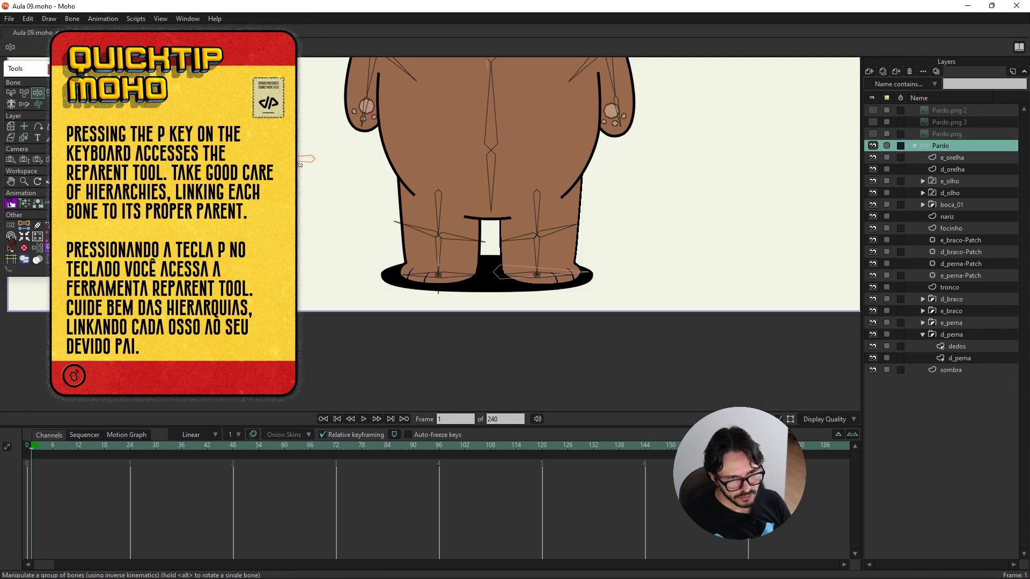
key("ctrl+r")
key("Right")
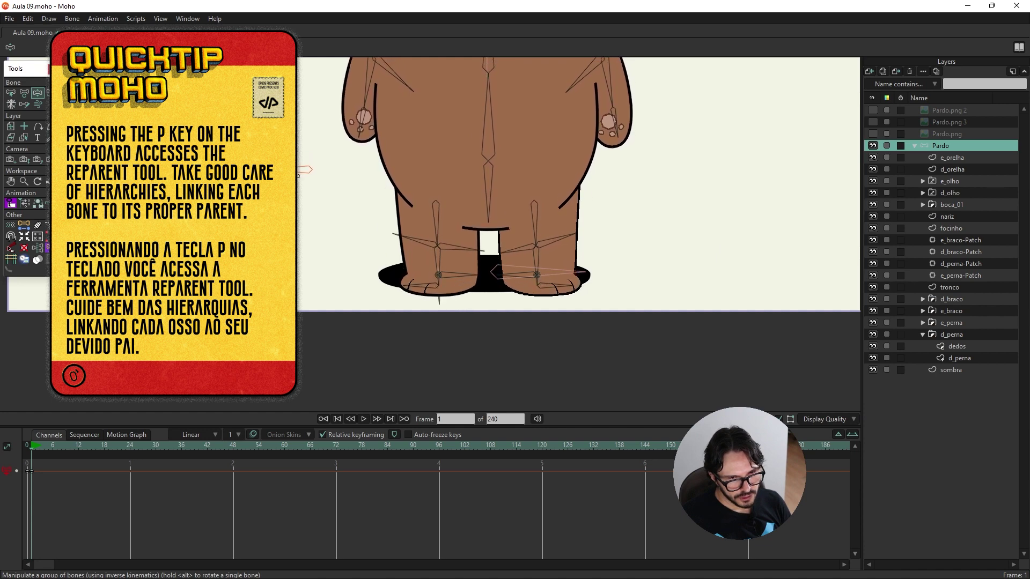
Bend one leg to test the rig, zooming to inspect the result
mouse_move(420, 249)
left_mouse_down()
mouse_move(437, 262)
mouse_move(416, 248)
left_mouse_up()
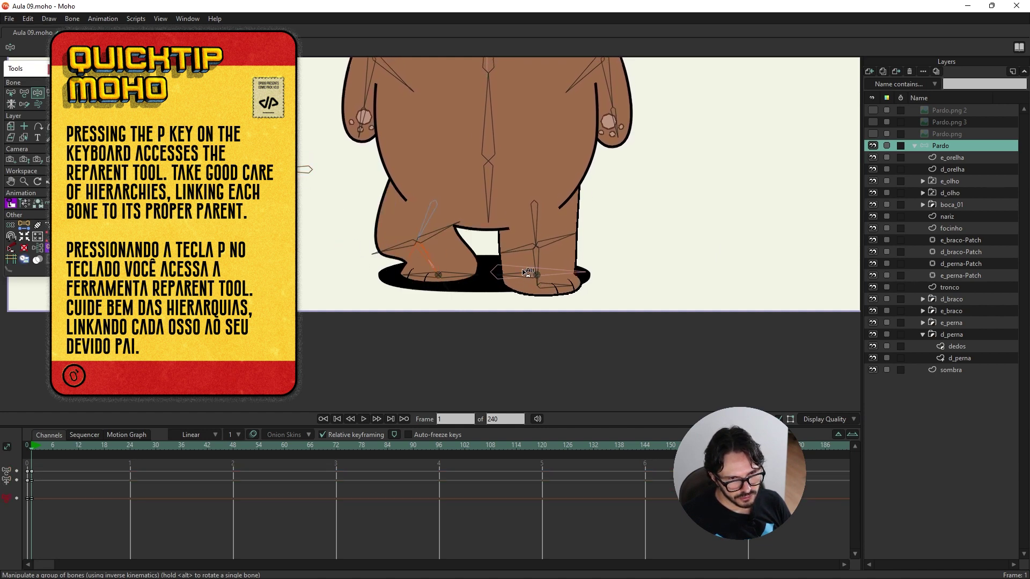
scroll(445, 253, "up", 3)
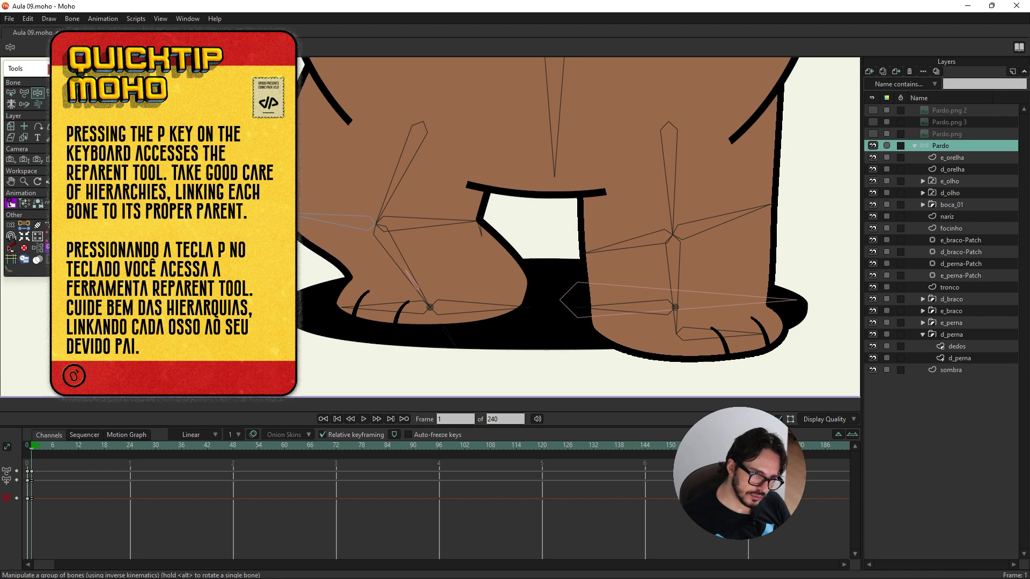
scroll(413, 178, "down", 2)
scroll(413, 178, "down", 2)
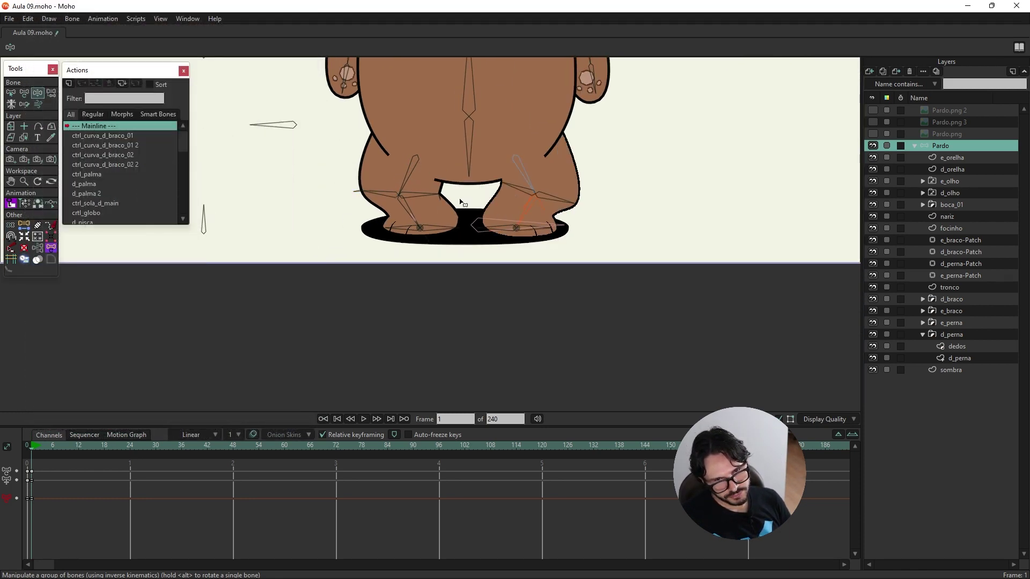
scroll(434, 177, "up", 2)
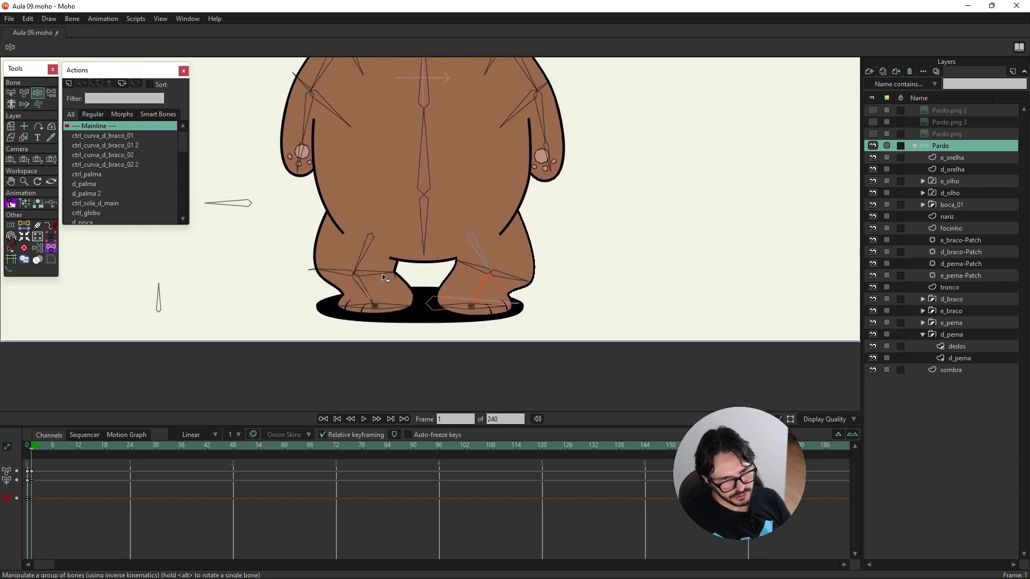
scroll(383, 282, "up", 2)
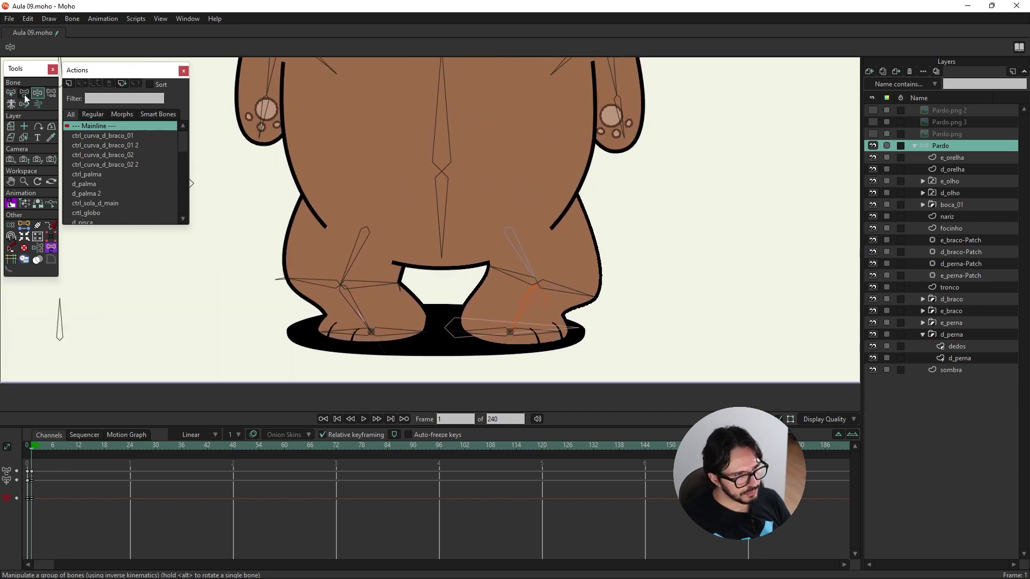
Select bone B56, delete the test-pose keyframes, and go back to frame 0
key("z")
left_click(279, 284)
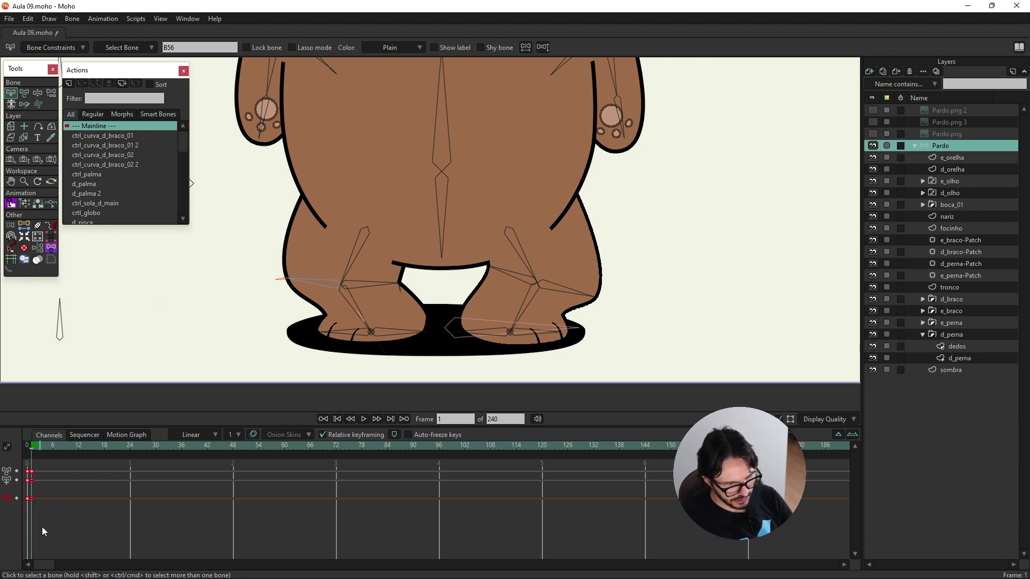
key("Delete")
left_click(19, 450)
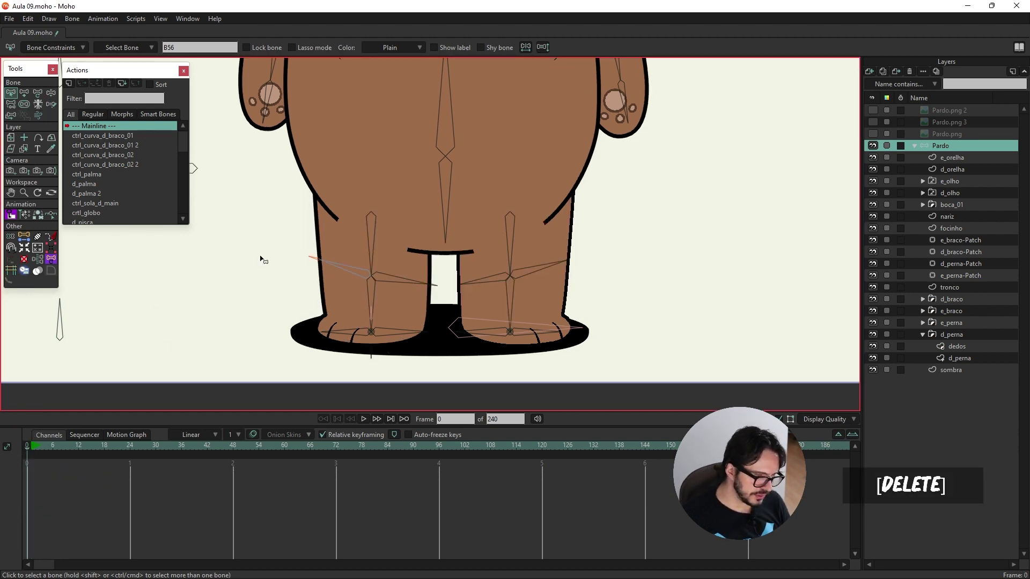
Zoom and pan around the whole bear, then select a leg bone
scroll(289, 268, "up", 3)
scroll(349, 284, "down", 5)
scroll(411, 285, "up", 5)
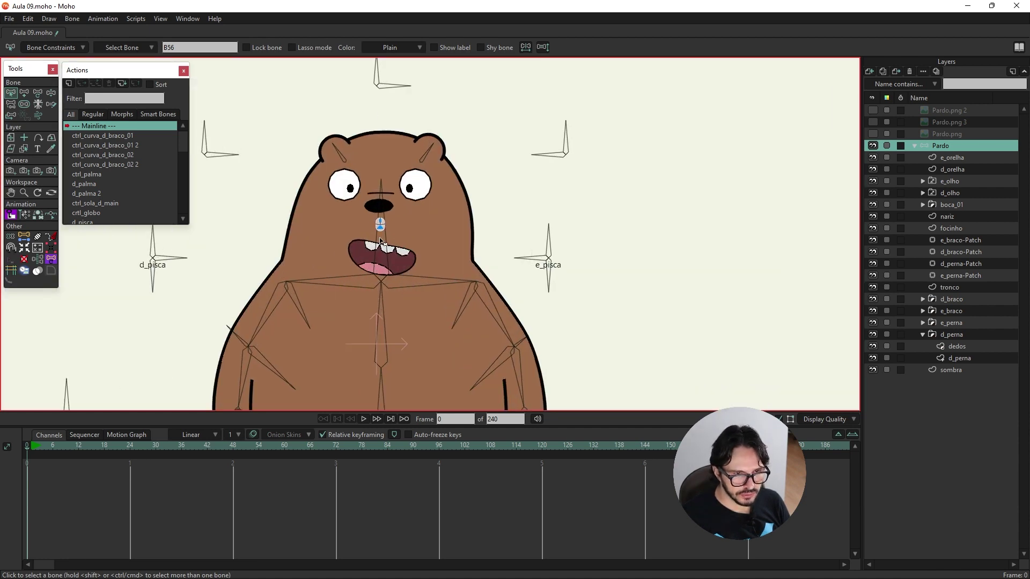
scroll(467, 256, "down", 3)
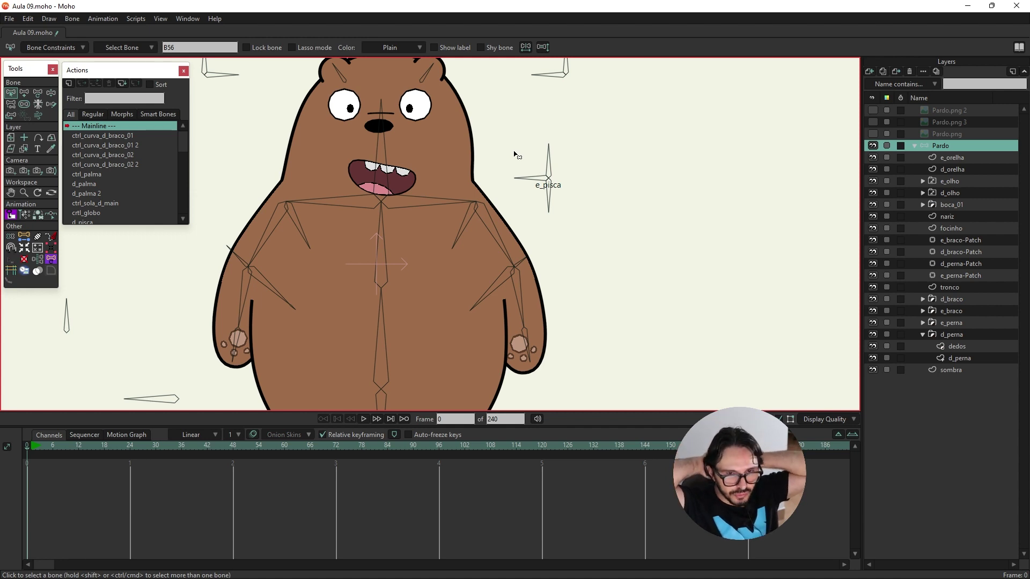
scroll(429, 228, "down", 5)
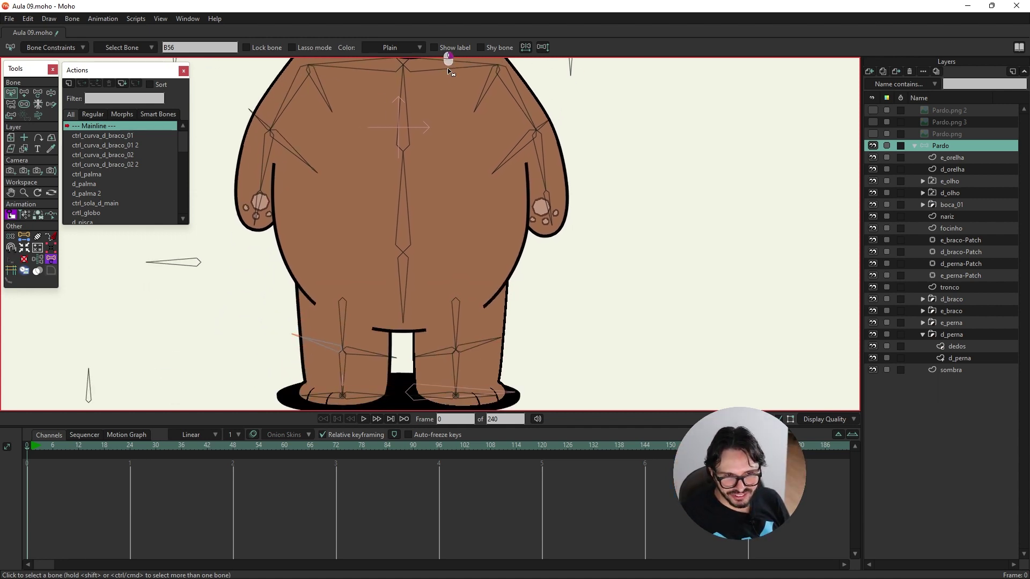
scroll(379, 253, "down", 1)
scroll(380, 311, "up", 2)
left_click_drag(379, 313, 474, 232)
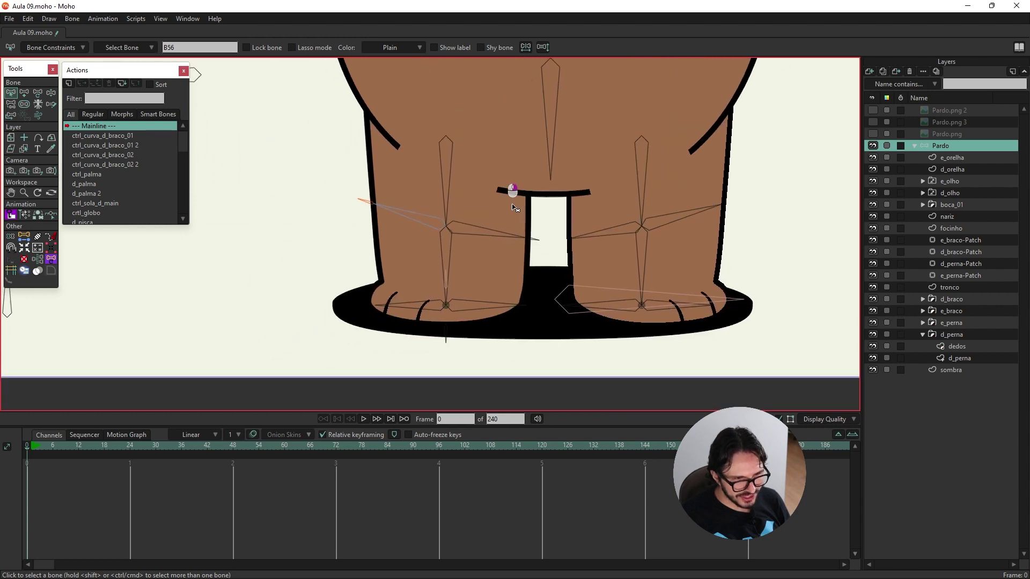
left_click(492, 268)
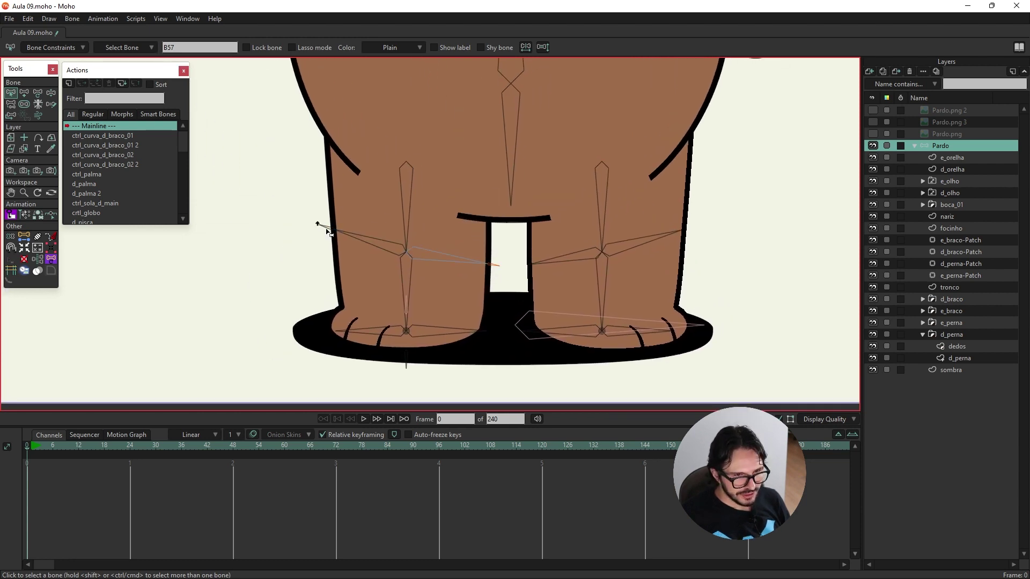
Set B56's bone constraint angle limits to -45 and 45 degrees
left_click(57, 48)
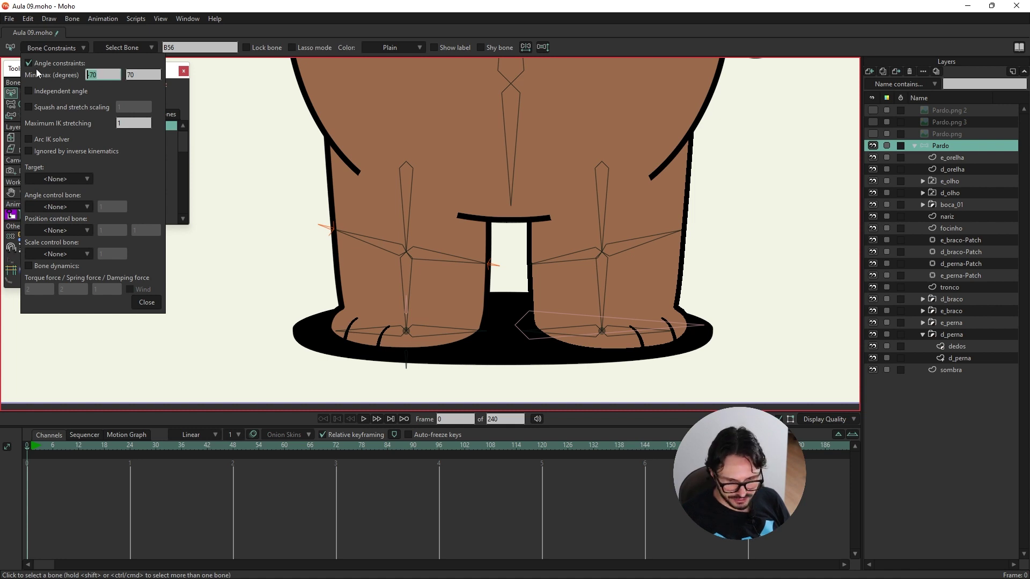
type("-45")
key("Tab")
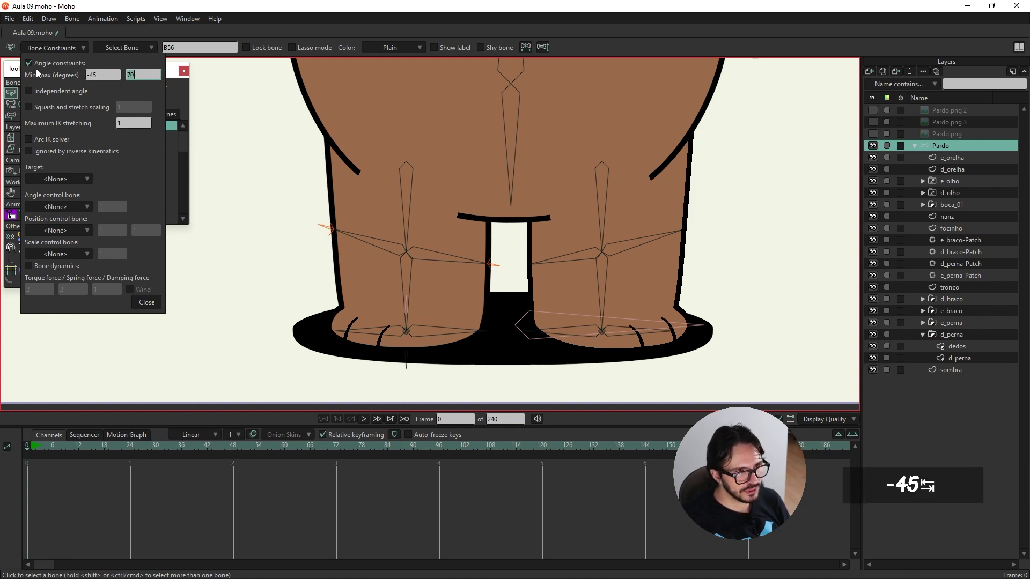
type("45")
key("Return")
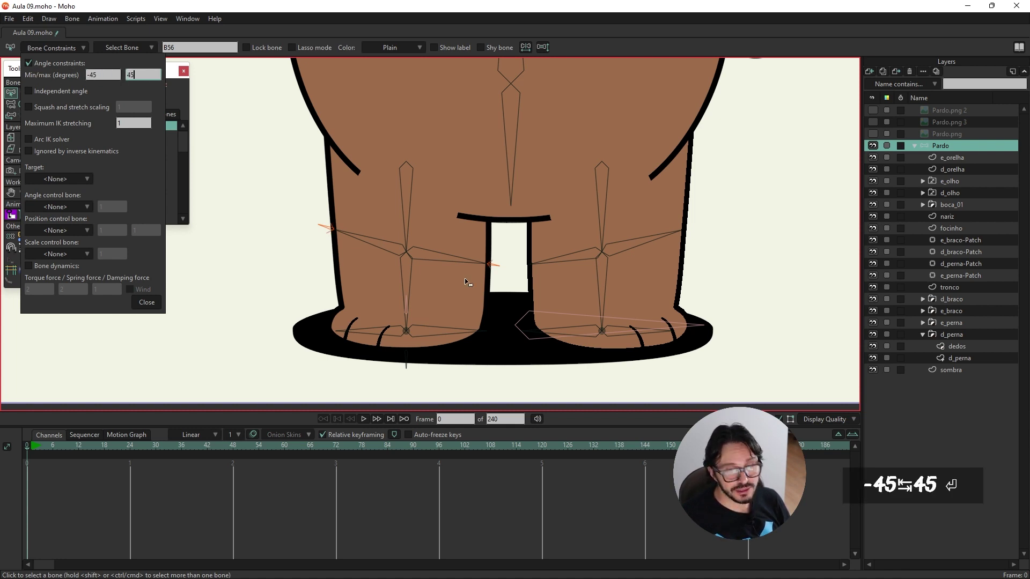
Zoom and pan around the bear's legs and shadow to check the result
scroll(632, 272, "down", 2)
scroll(592, 214, "down", 3)
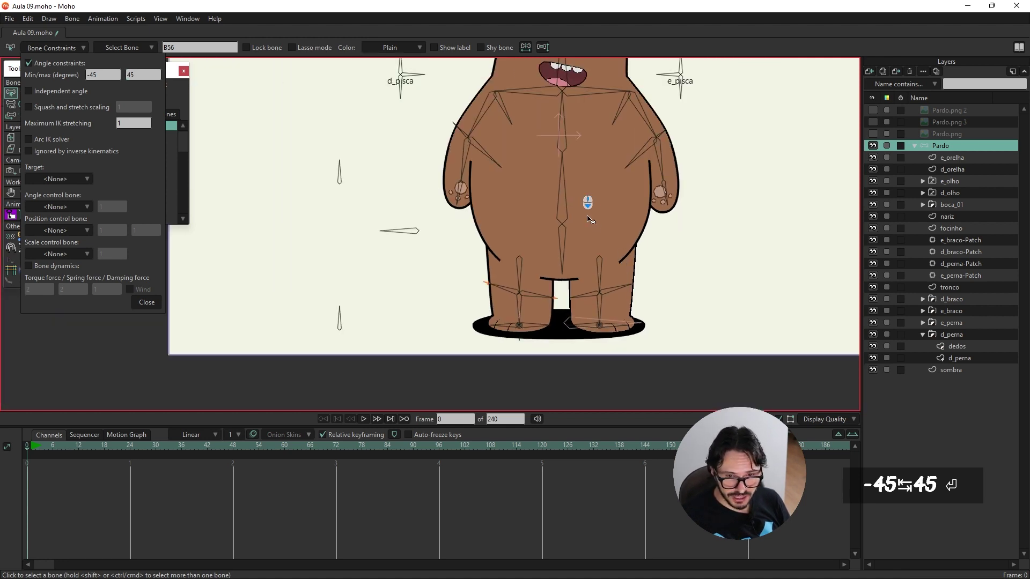
scroll(414, 288, "up", 2)
scroll(405, 360, "up", 3)
left_click_drag(405, 361, 340, 231)
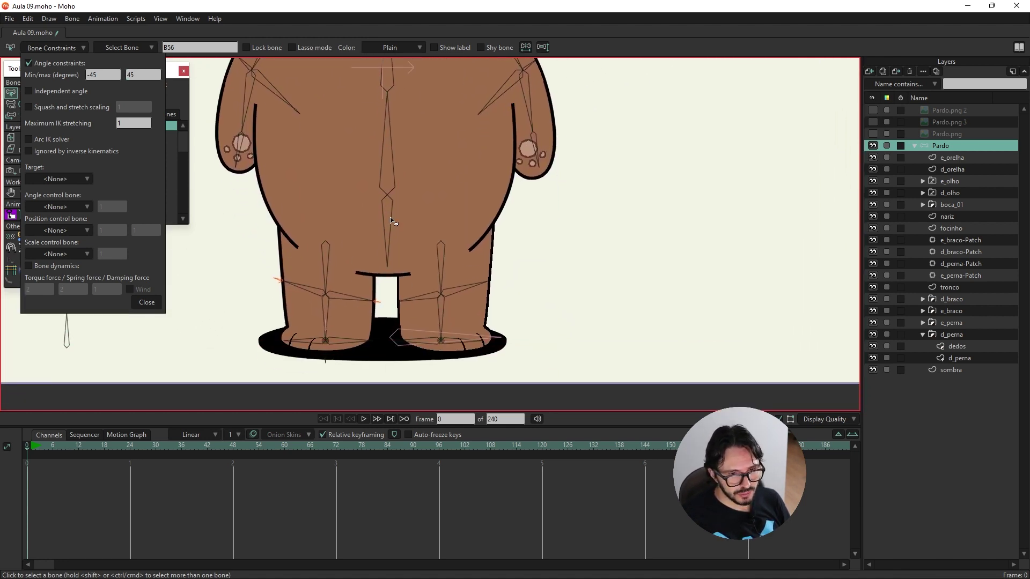
mouse_move(417, 202)
left_mouse_down()
mouse_move(379, 200)
mouse_move(479, 129)
left_mouse_up()
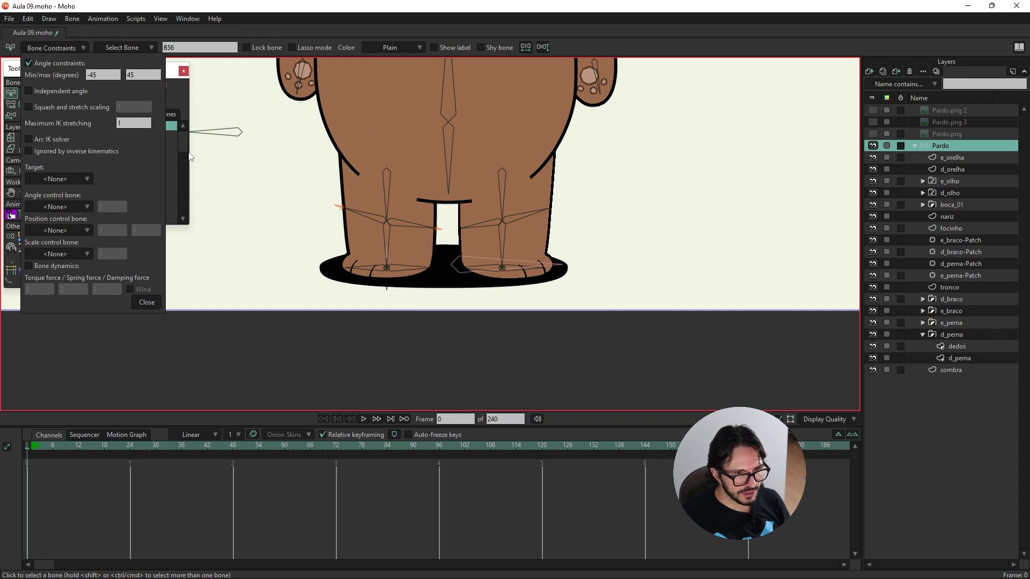
scroll(217, 282, "up", 1)
scroll(214, 274, "up", 1)
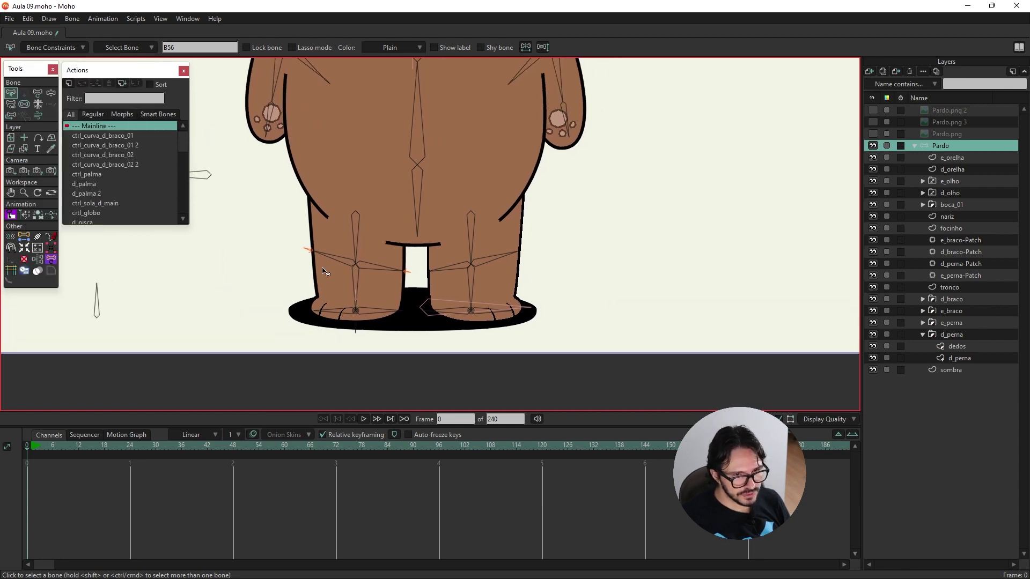
scroll(253, 234, "up", 1)
scroll(322, 209, "up", 3)
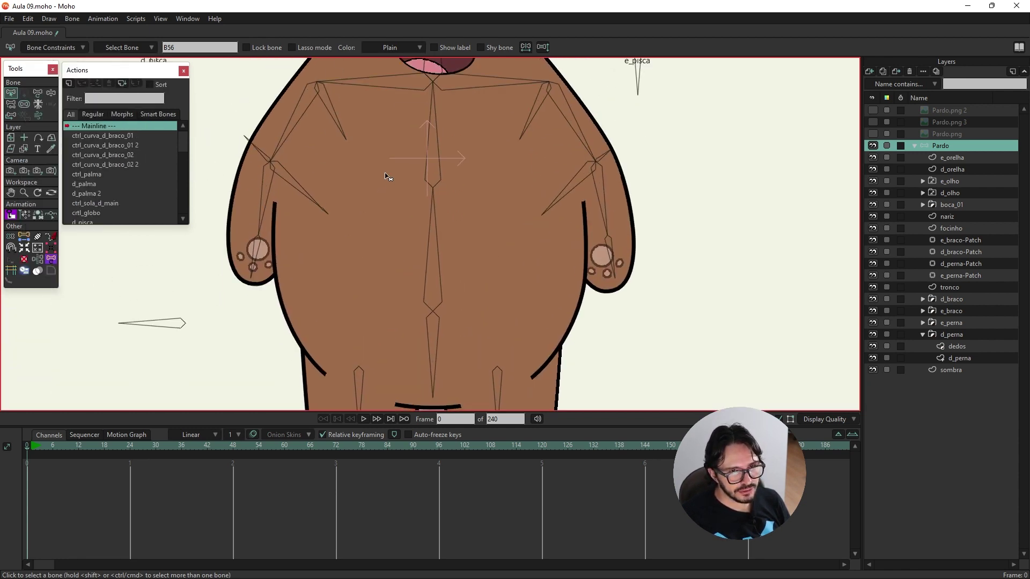
scroll(390, 169, "up", 3)
scroll(373, 162, "down", 2)
scroll(349, 174, "down", 1)
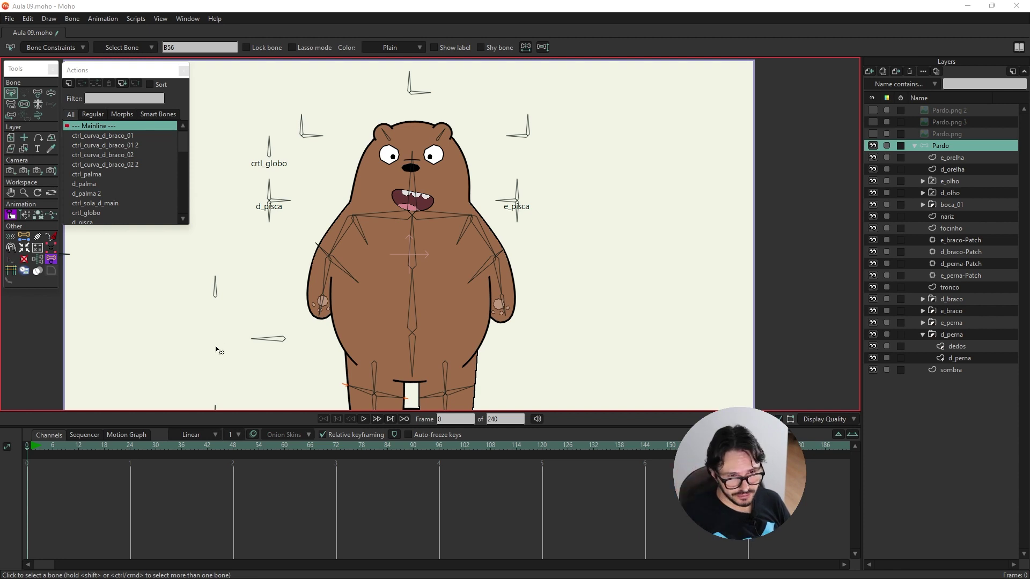
scroll(586, 166, "down", 2)
scroll(572, 179, "up", 3)
scroll(561, 223, "down", 1)
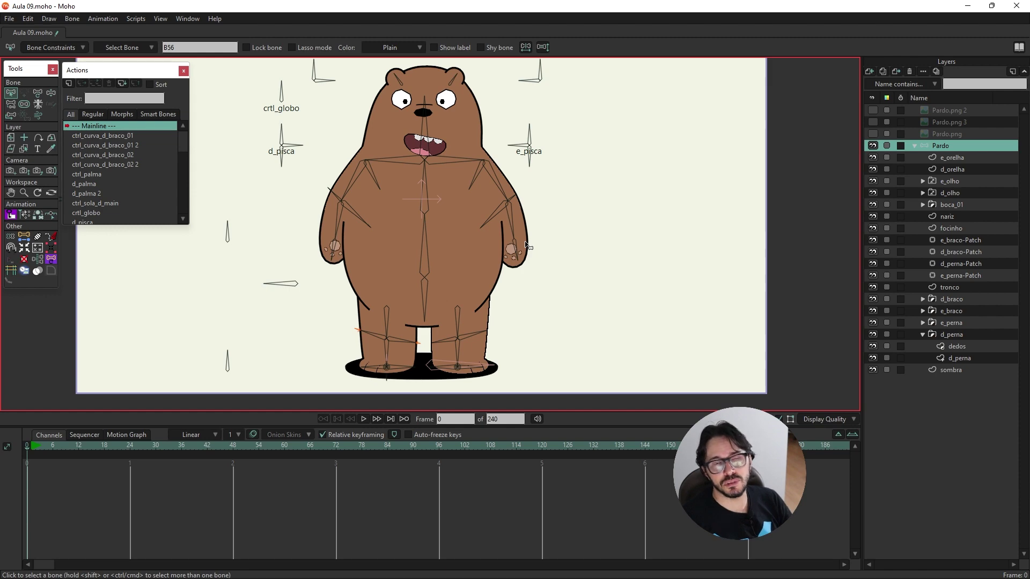
scroll(460, 316, "up", 3)
scroll(413, 289, "up", 2)
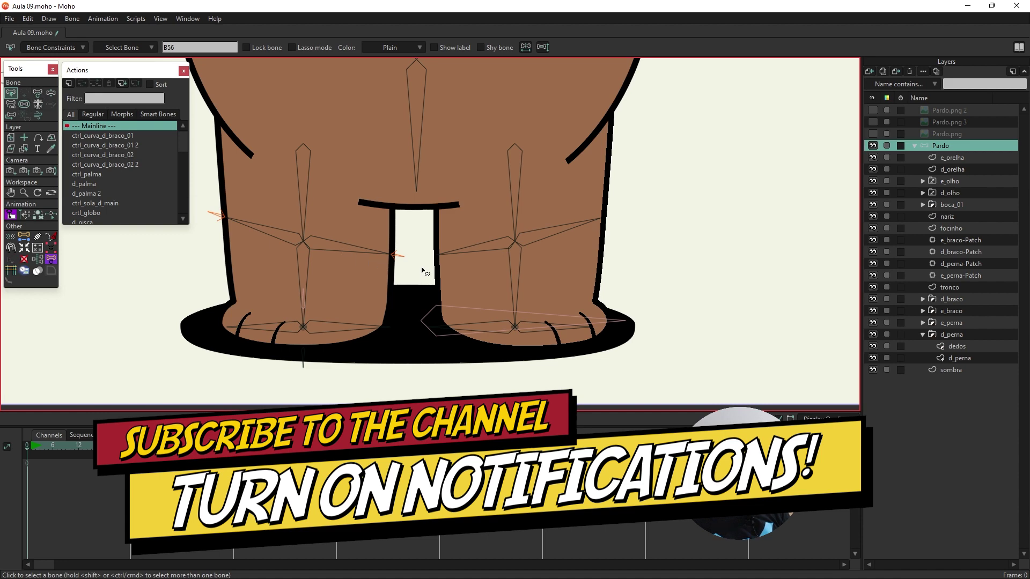
Add a new helper bone extending out from the right leg joint
left_click(479, 249)
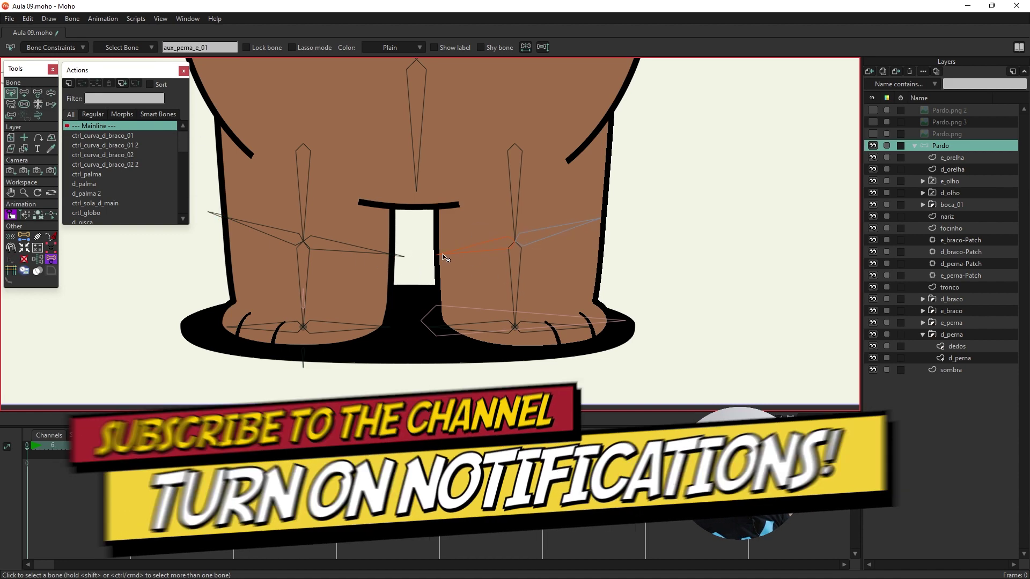
left_click(24, 93)
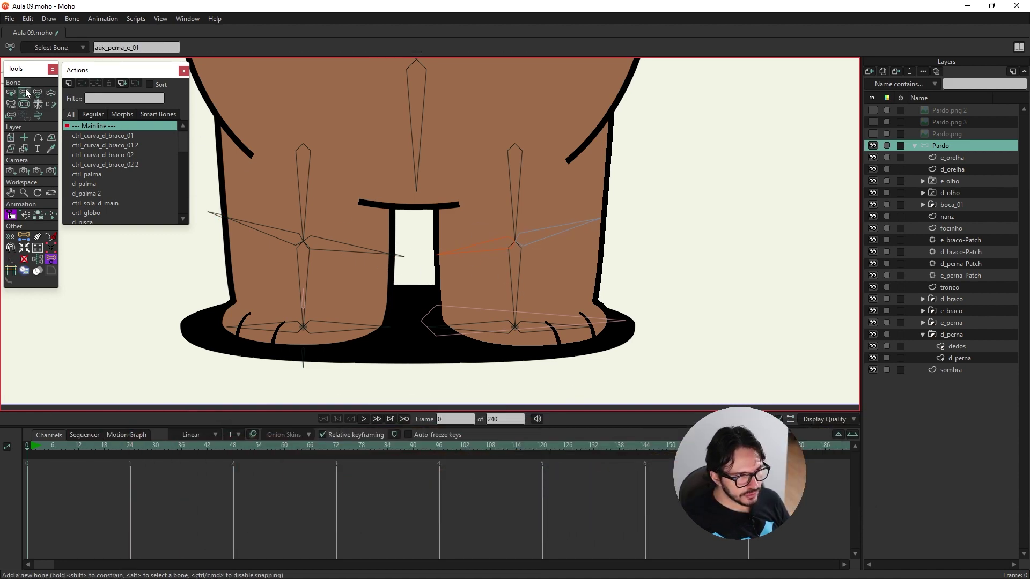
left_click_drag(515, 244, 614, 214)
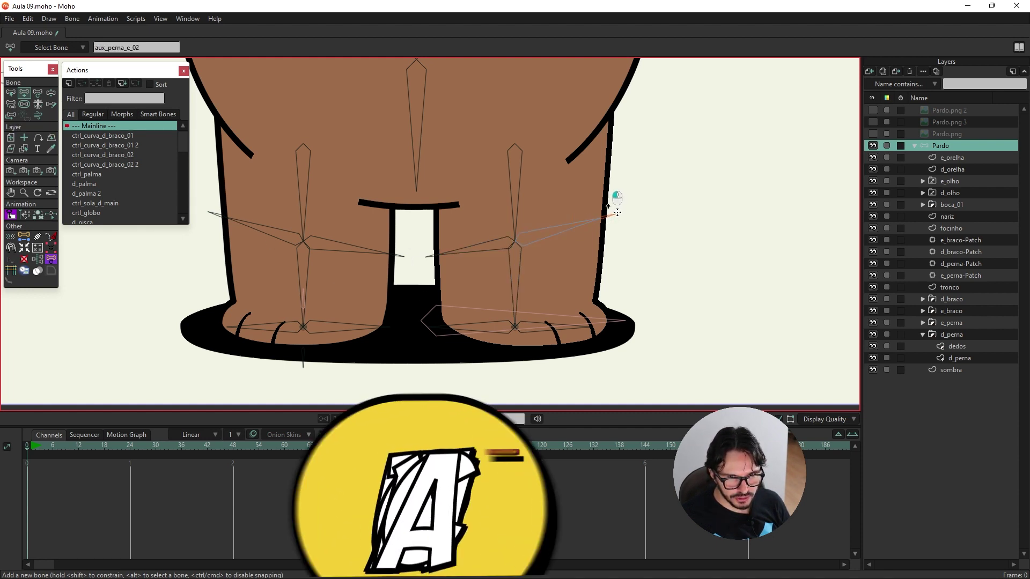
scroll(622, 214, "down", 3)
scroll(617, 204, "down", 3)
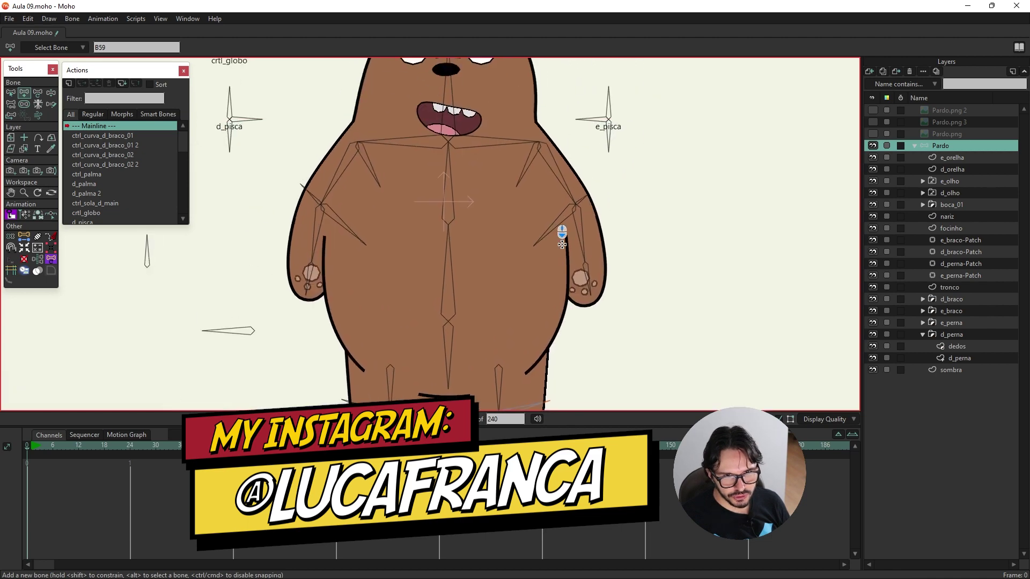
Select the aux_braco_e_02 and aux_braco_e_01 arm bones to prepare them for reparenting
left_click(558, 221, "alt")
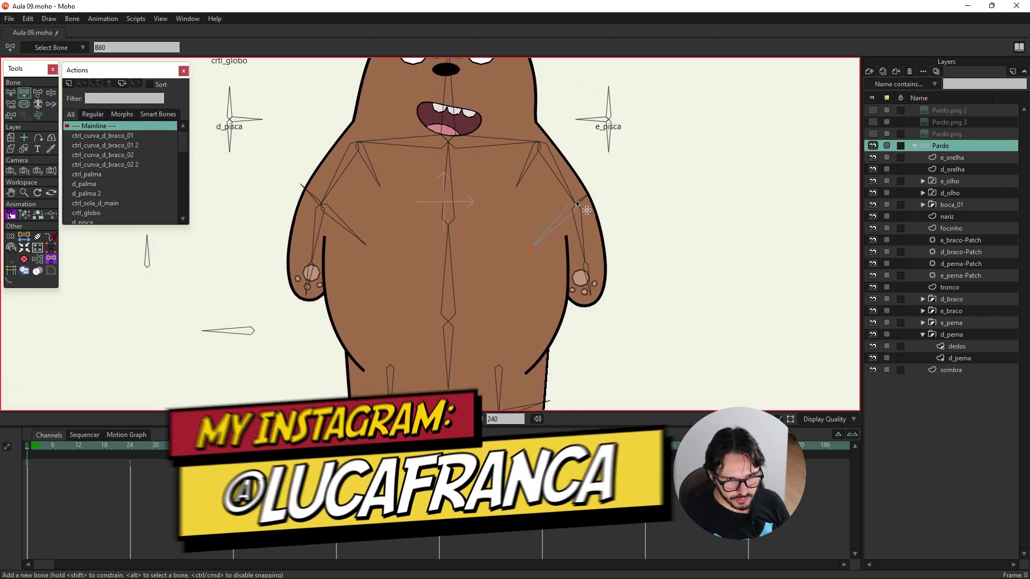
left_click(587, 193, "alt")
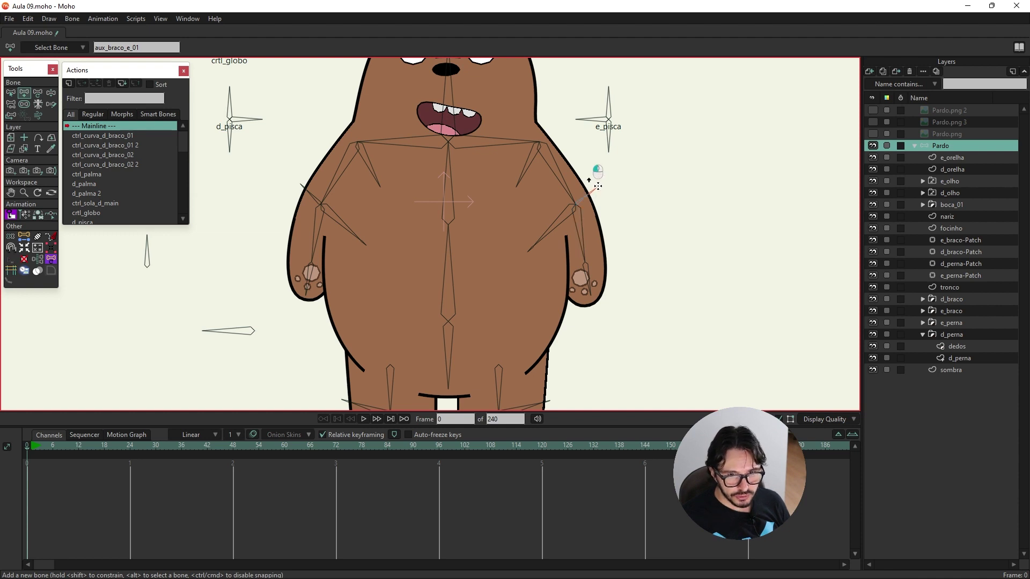
scroll(569, 230, "down", 3)
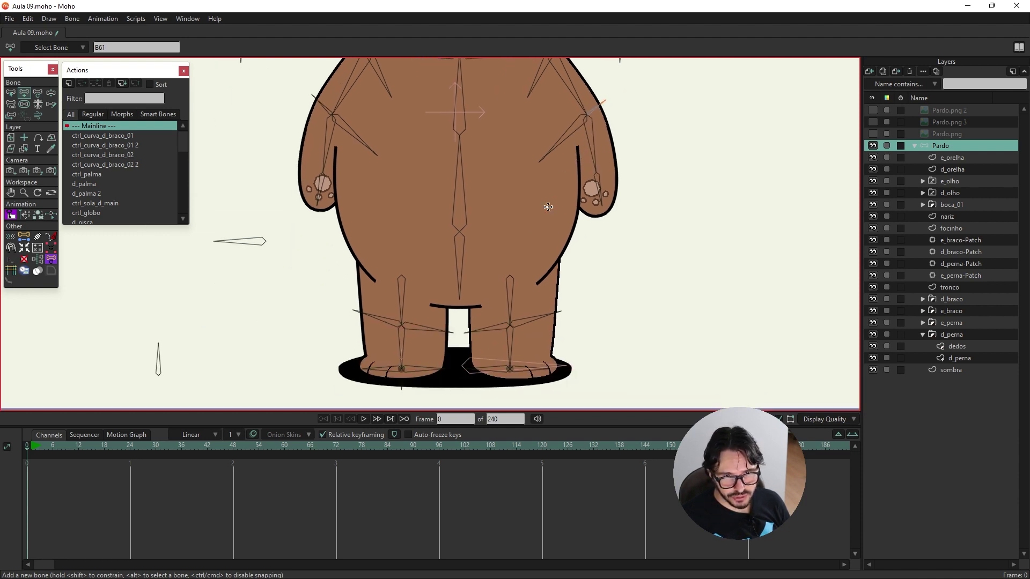
scroll(499, 234, "right", 3)
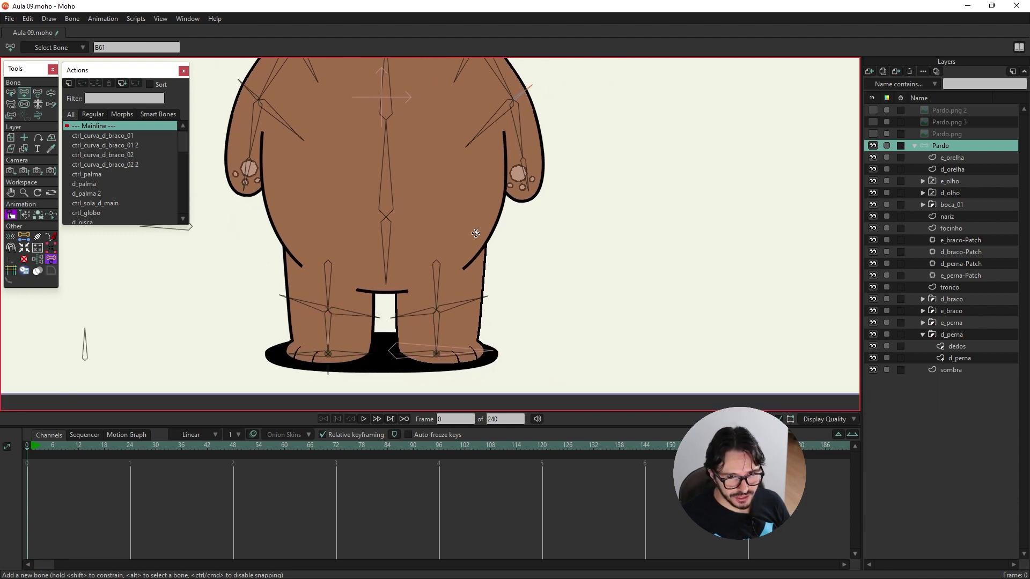
left_click(11, 103)
scroll(483, 206, "up", 2)
scroll(349, 228, "up", 4)
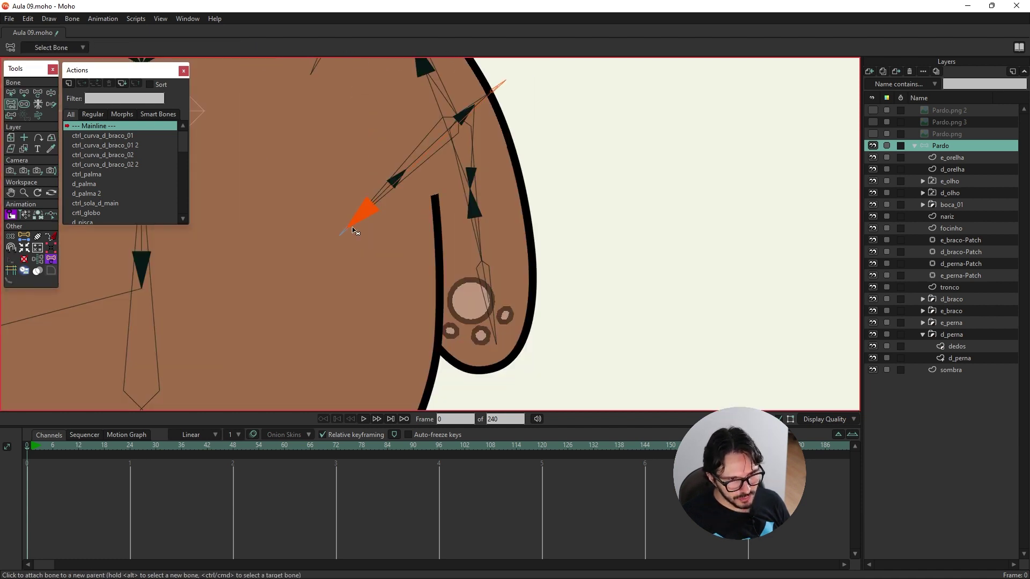
Reparent the arm helper bones and the leg helper bone to their new parents
left_click(425, 146)
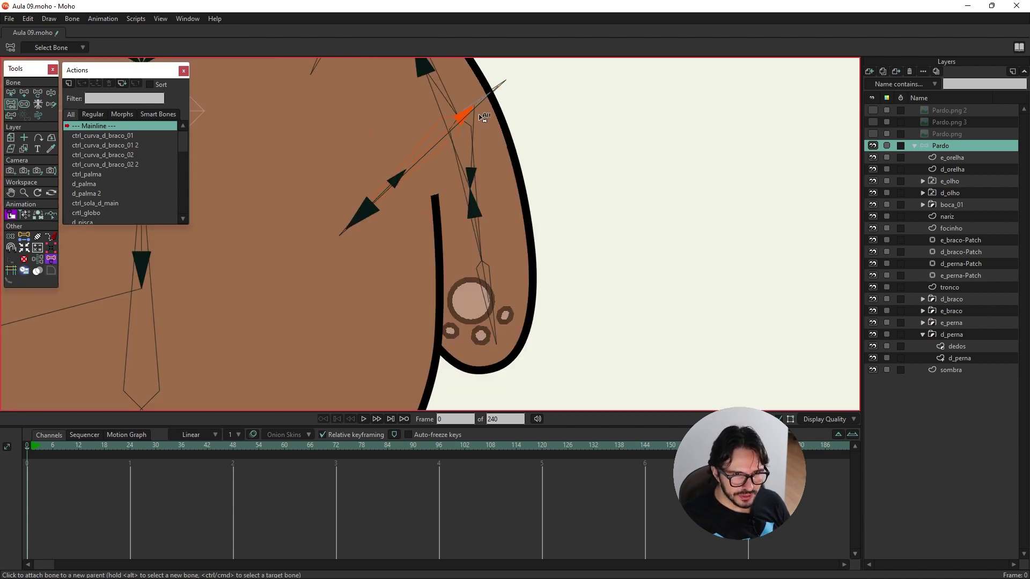
left_click(413, 157)
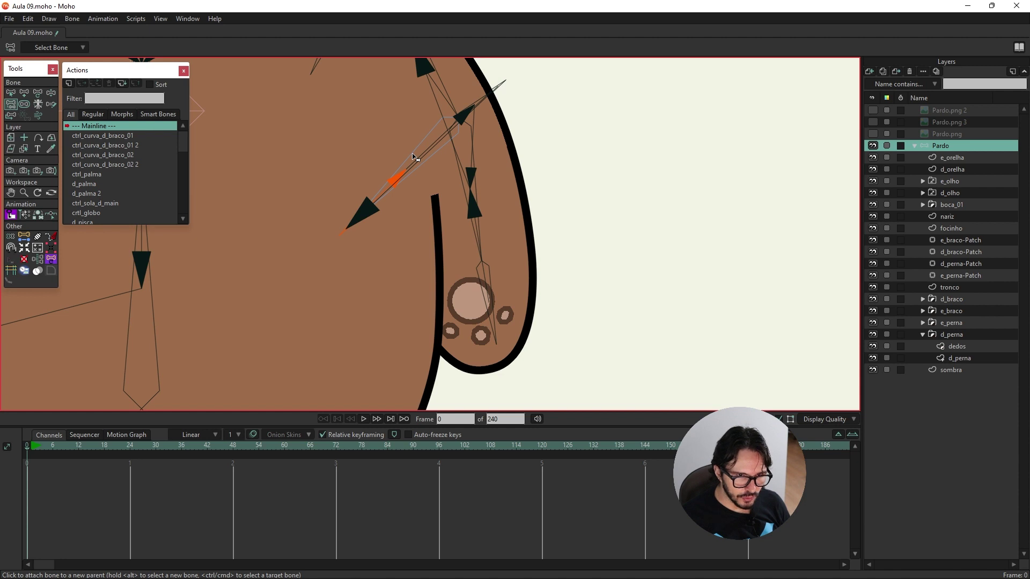
left_click(502, 86, "alt")
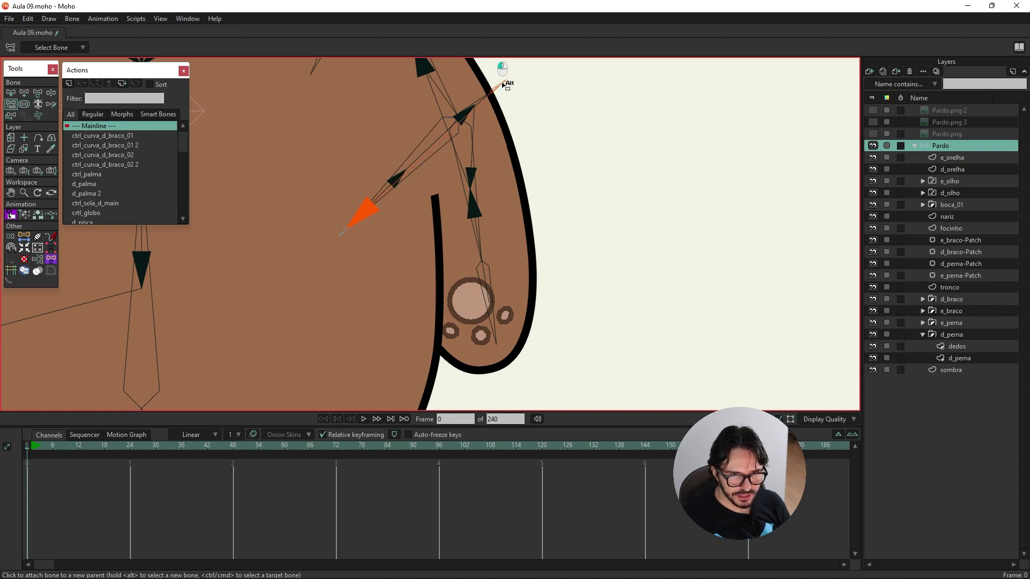
left_click(376, 211, "alt")
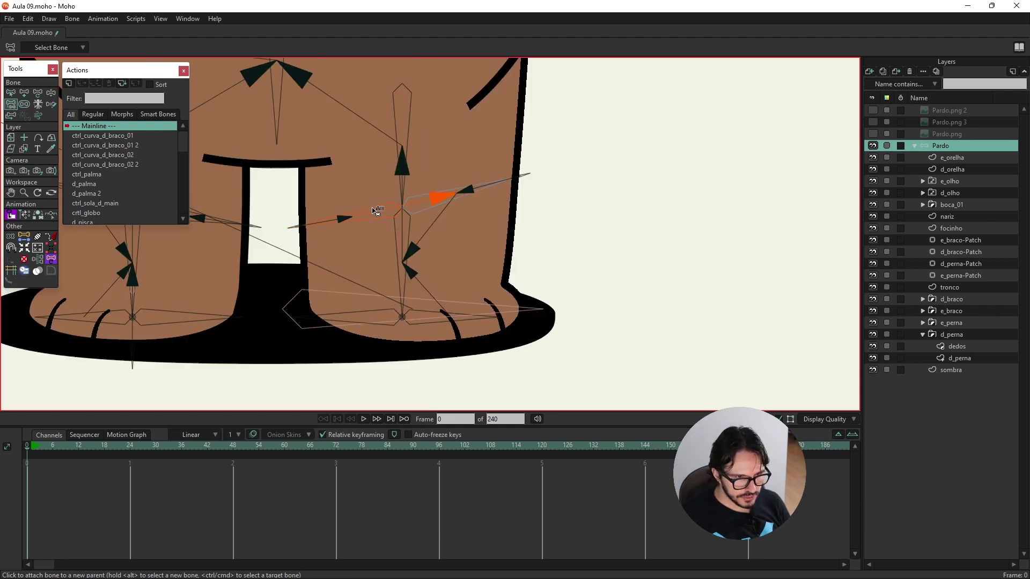
left_click(328, 225)
left_click(523, 183)
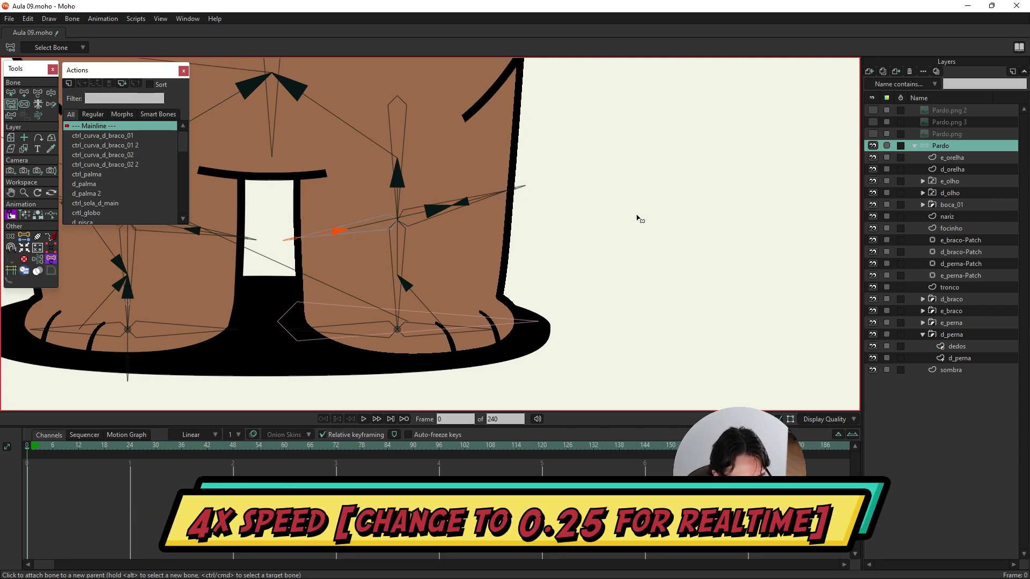
Constrain bone B58's rotation to between -45 and 45 degrees
key("z")
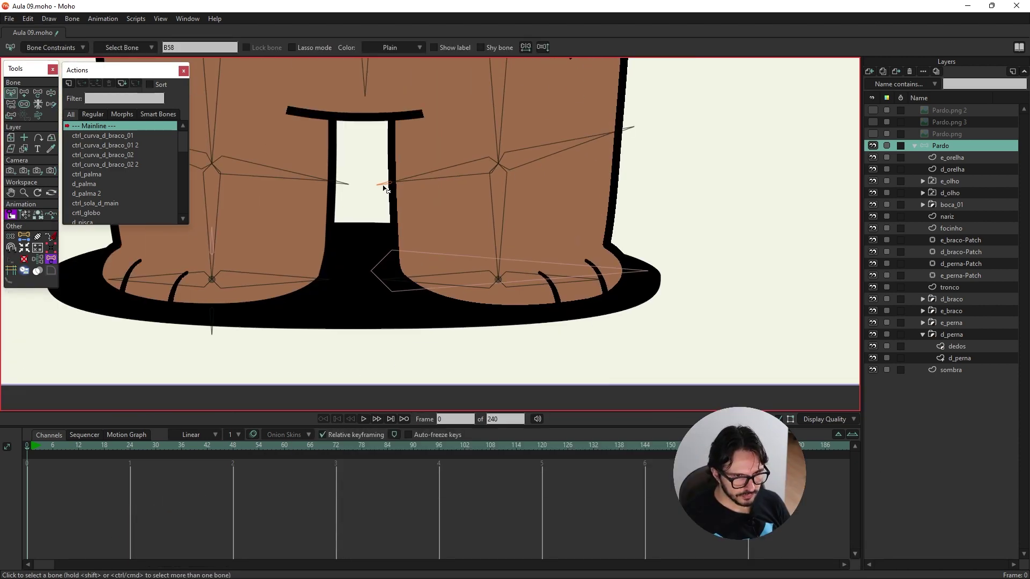
left_click(51, 47)
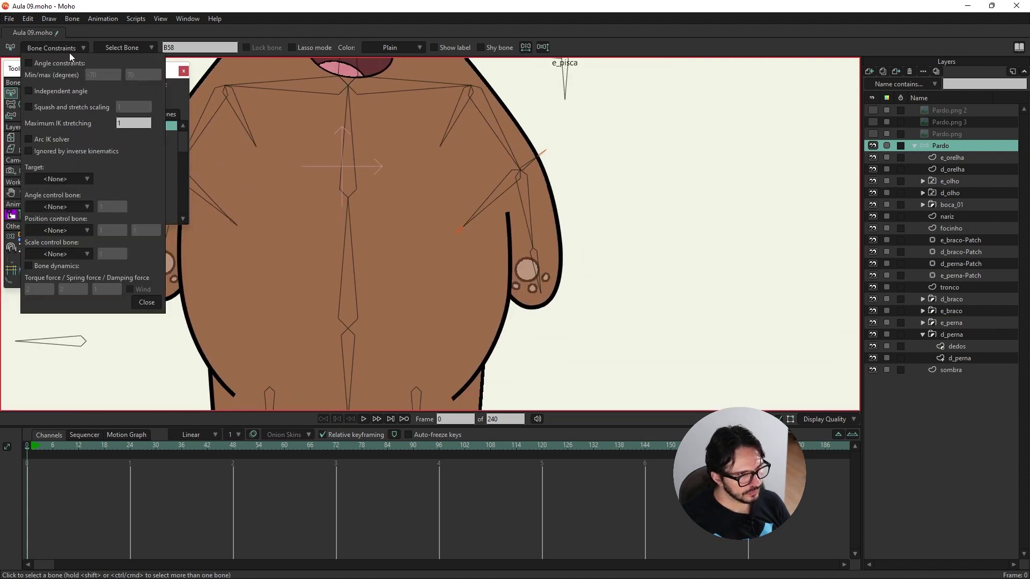
type("-45")
key("Tab")
type("45")
key("Return")
left_click(436, 289)
left_click_drag(436, 288, 484, 136)
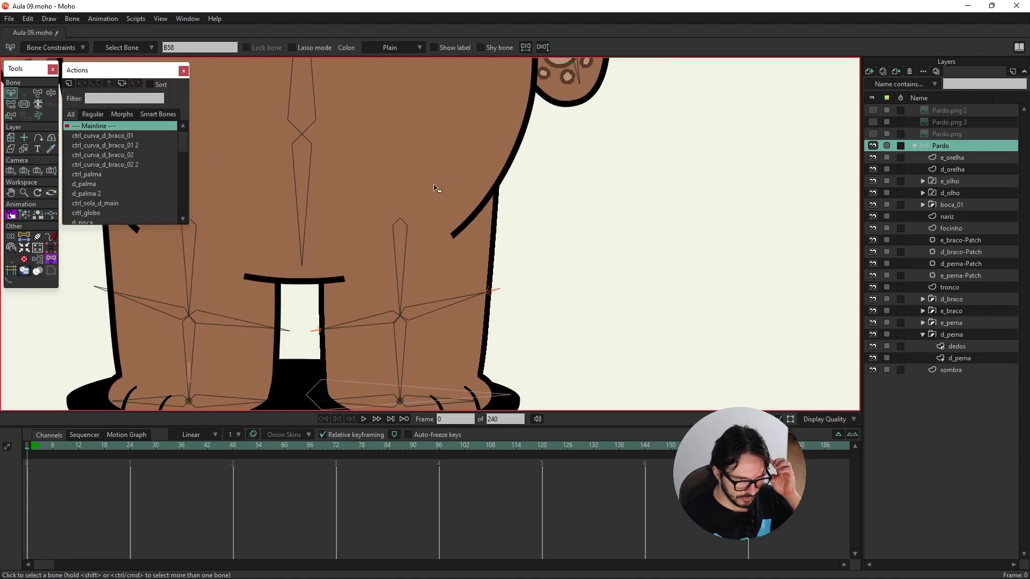
Create a B58 action and rotate B58 up-left for the corrective pose
scroll(356, 259, "up", 2)
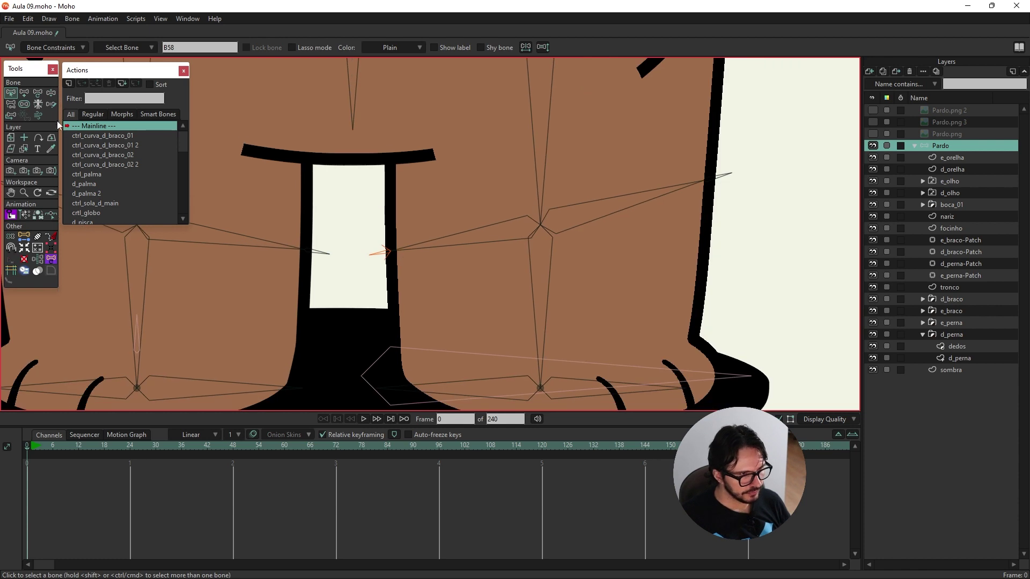
double_click(361, 259)
left_click(523, 328)
left_click(22, 96)
left_click_drag(369, 254, 372, 238)
Set the selected e_perna leg points' curvature to 0.60
left_click(394, 252, "ctrl+alt")
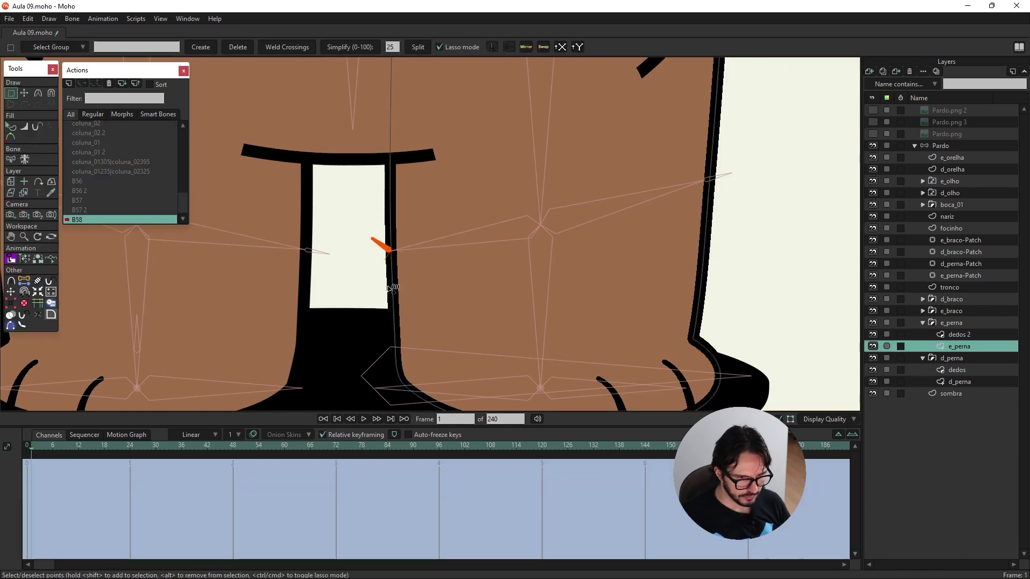
left_click(37, 93)
left_click(144, 46)
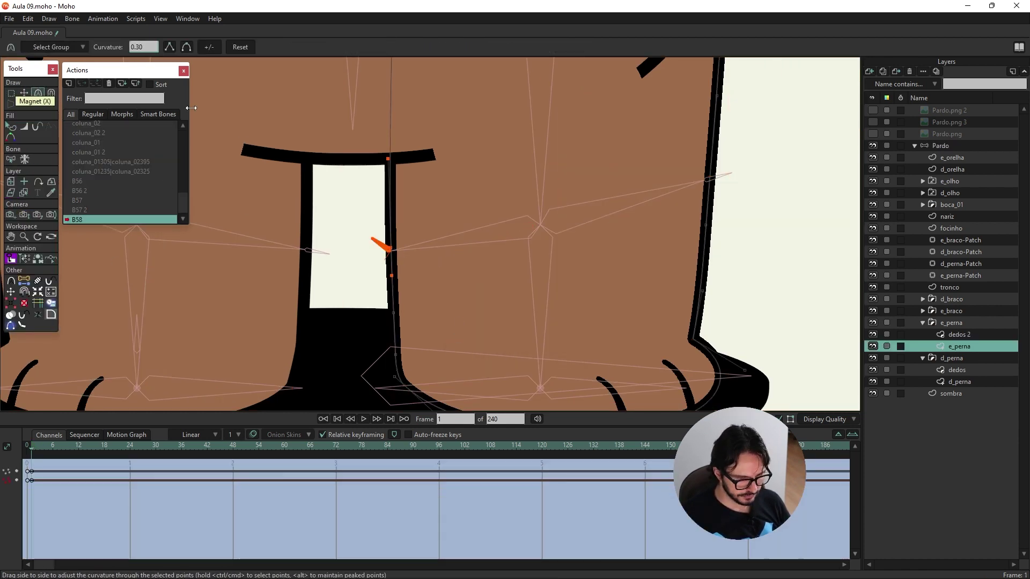
key("BackSpace")
type("6")
key("Return")
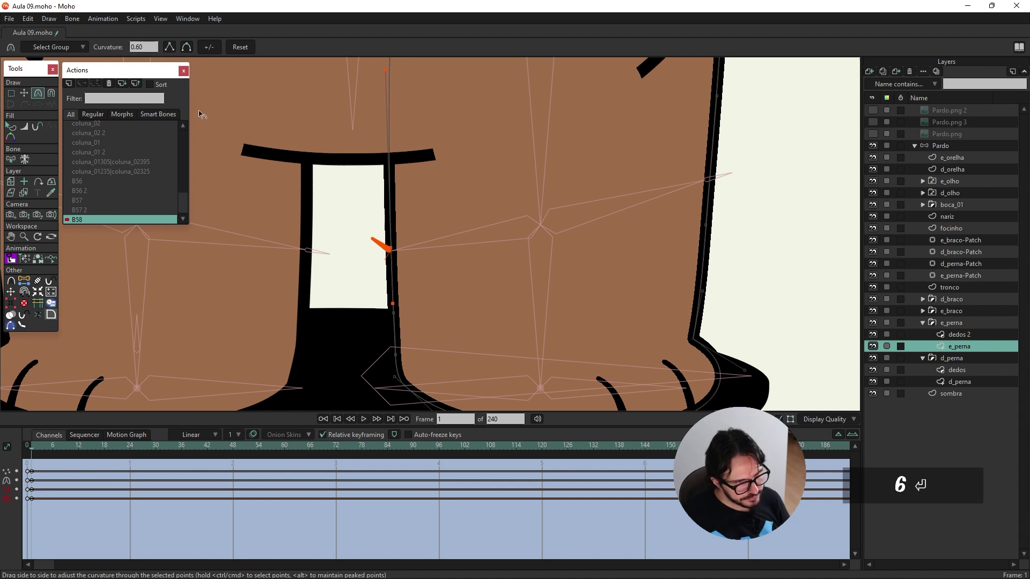
Create action B58 2 and sharpen the e_perna leg points to 0.01 curvature
left_click(963, 148)
left_click(122, 84)
key("Return")
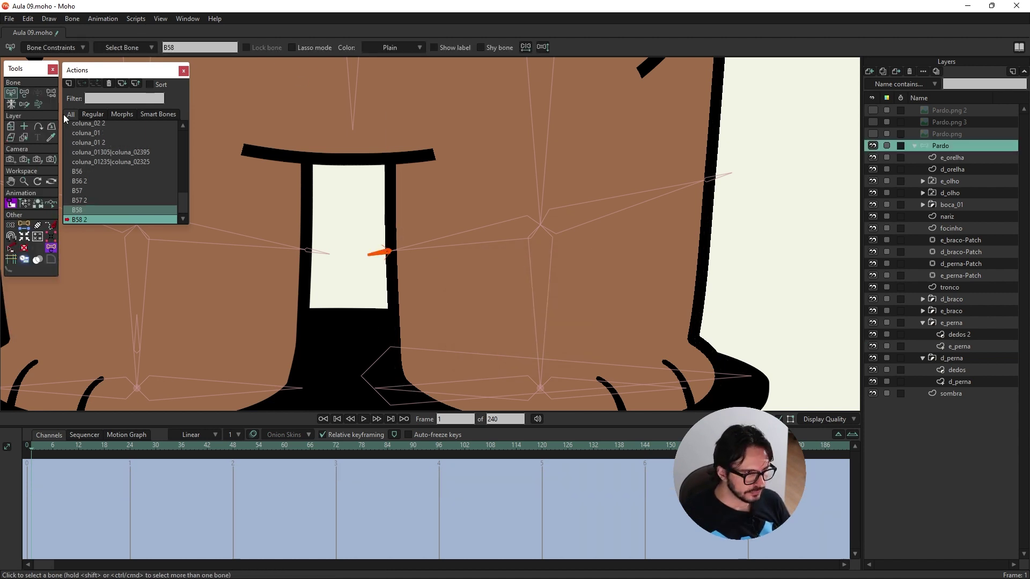
key("t")
left_click(391, 322, "ctrl+alt")
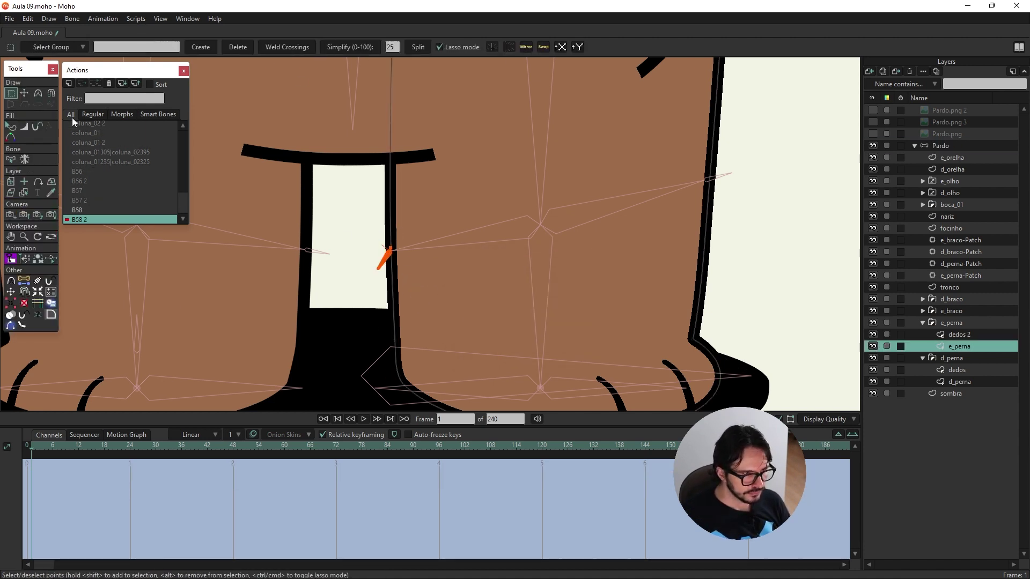
type("c01")
key("Return")
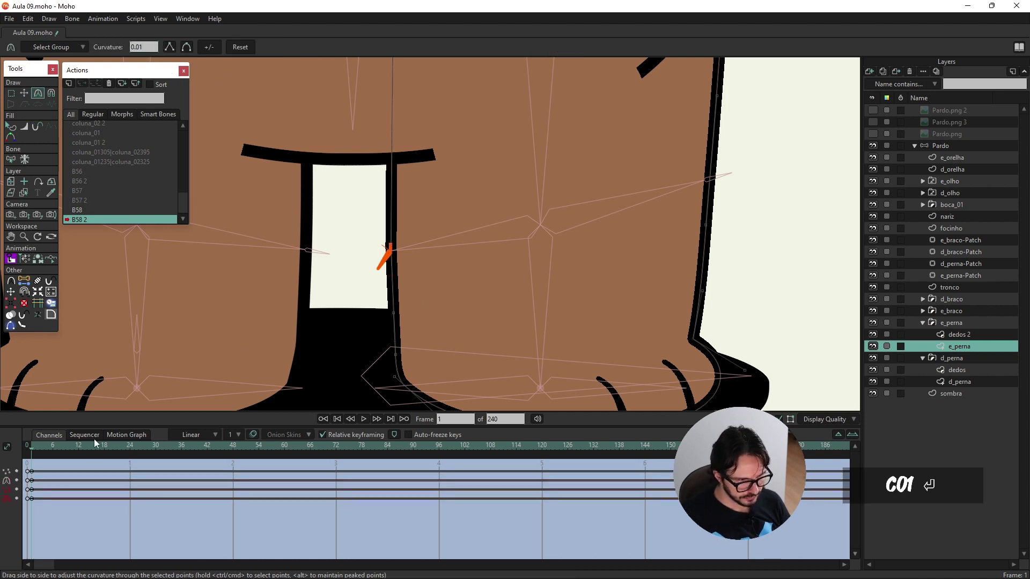
Create action B59 and smooth the e_perna leg points to 0.60 curvature
left_click(960, 146)
left_click(122, 84)
key("Return")
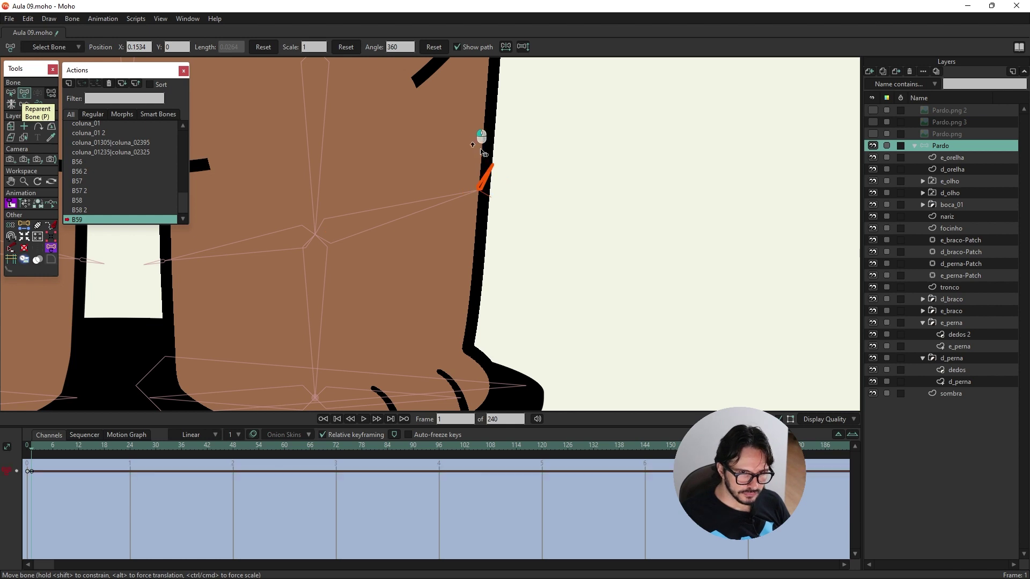
left_click(220, 223, "ctrl+alt")
type("c")
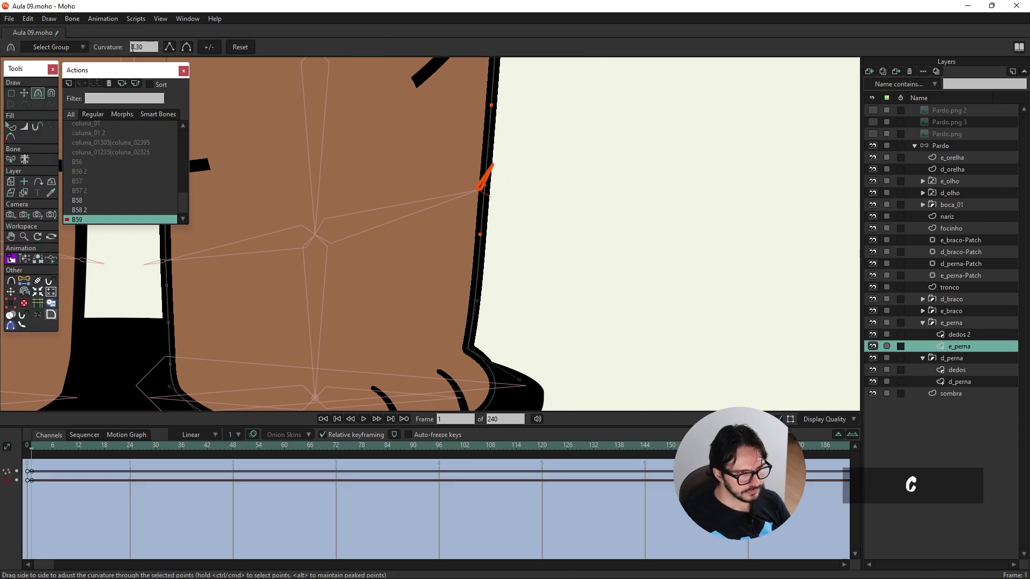
type("6")
key("Return")
Create action B59 2 and sharpen the e_perna leg points to 0.01 curvature
left_click(122, 83)
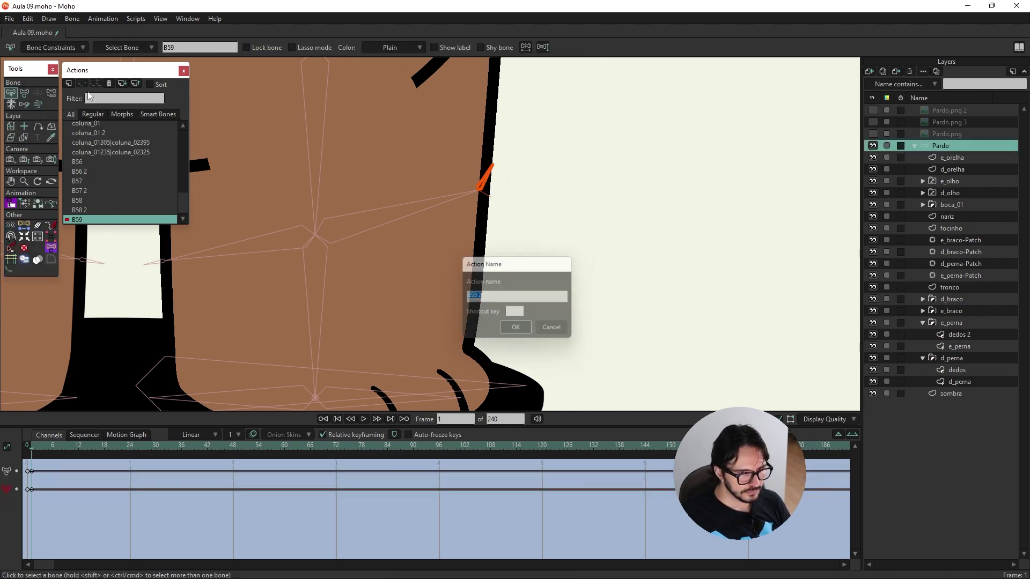
key("Return")
key("g")
type("c")
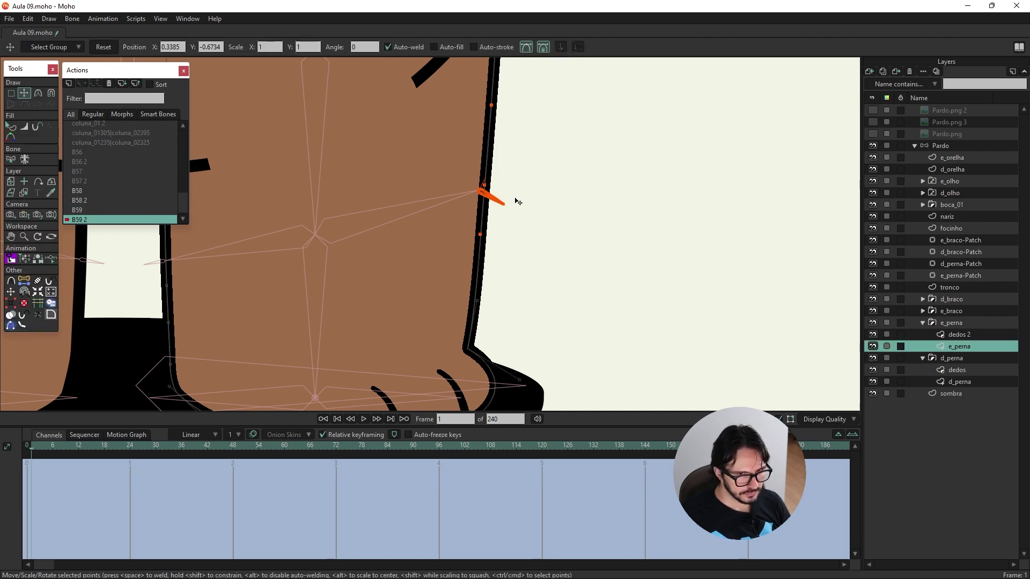
type("01")
key("Return")
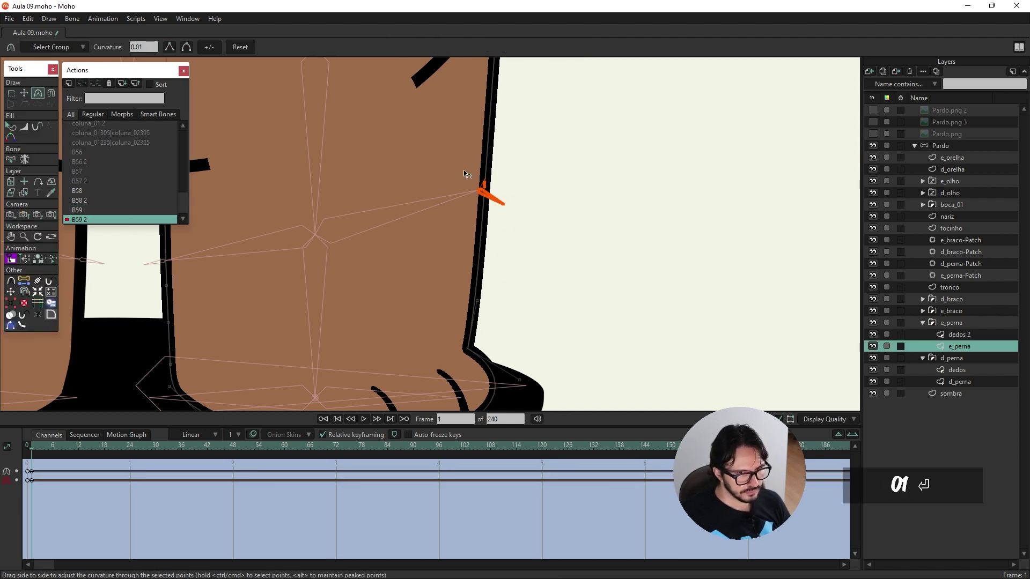
scroll(466, 174, "down", 3)
scroll(333, 184, "up", 3)
key("t")
left_click(329, 230)
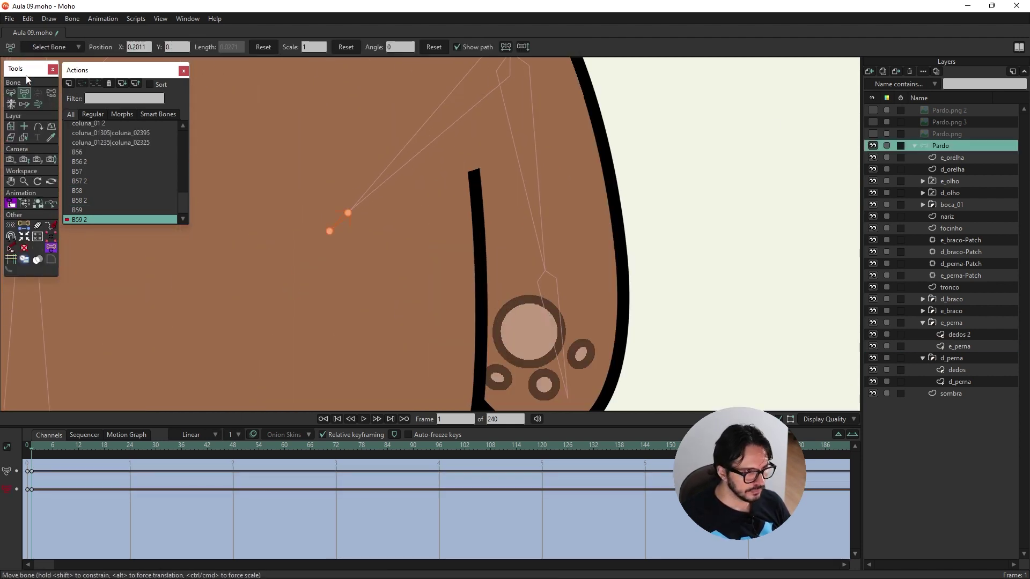
Create action B60 and set the e_braco arm points' curvature to 0.60
left_click(122, 84)
key("Return")
left_click(351, 235, "ctrl+alt")
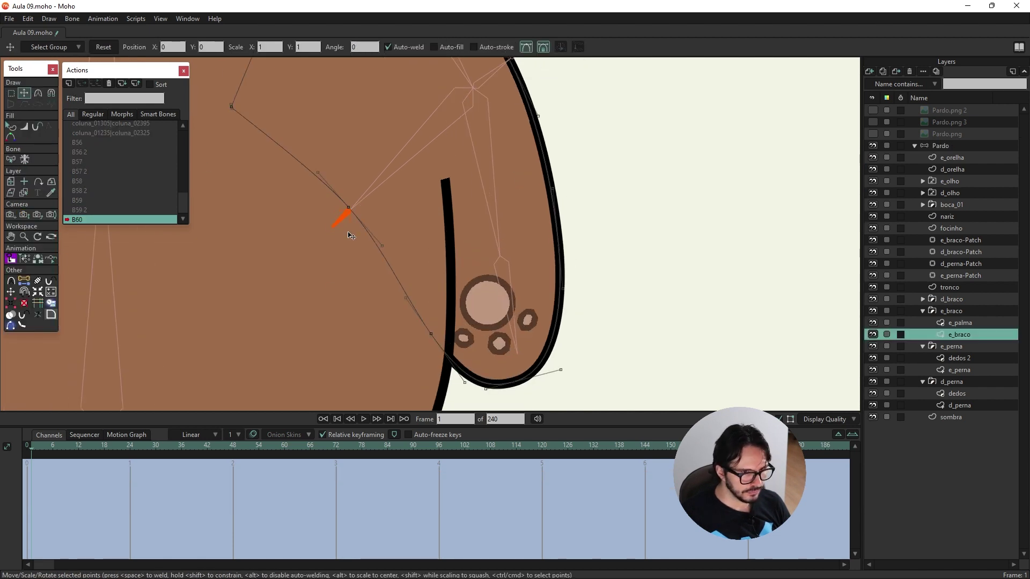
key("c")
key("BackSpace")
type("6")
key("Return")
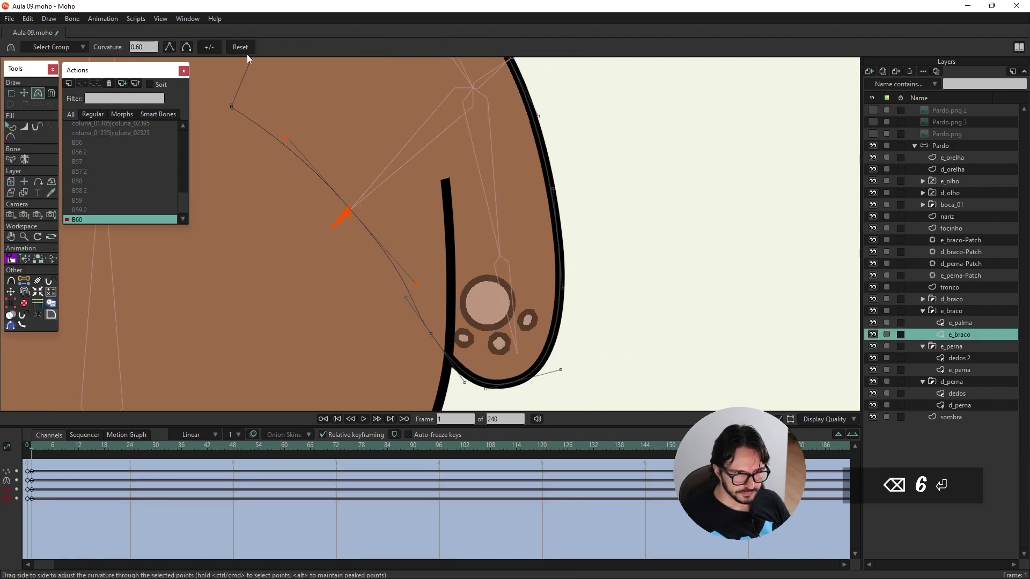
Create action B60 2, rotate B60 45 degrees, and sharpen arm points to 0.01
left_click(941, 145)
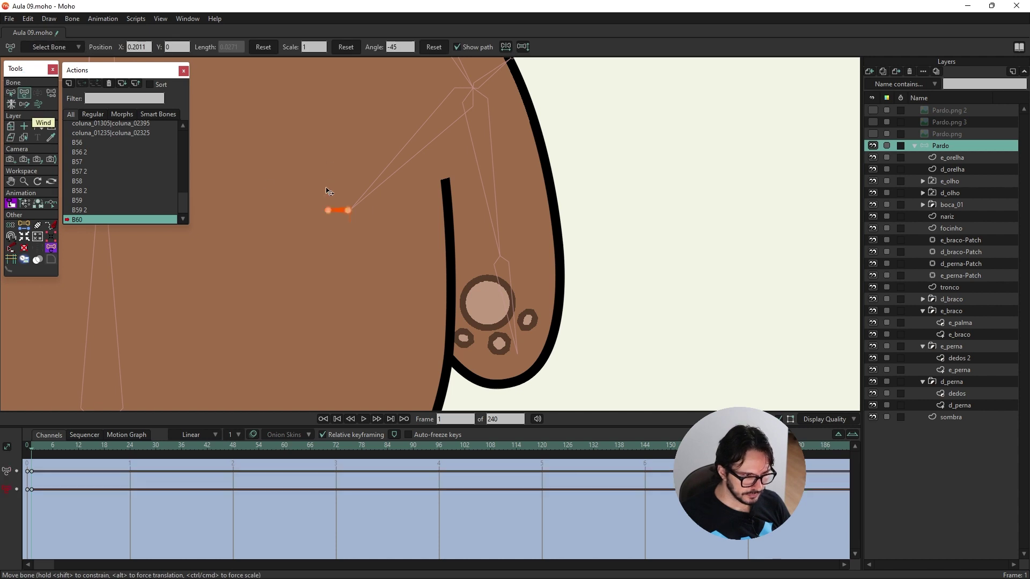
key("b")
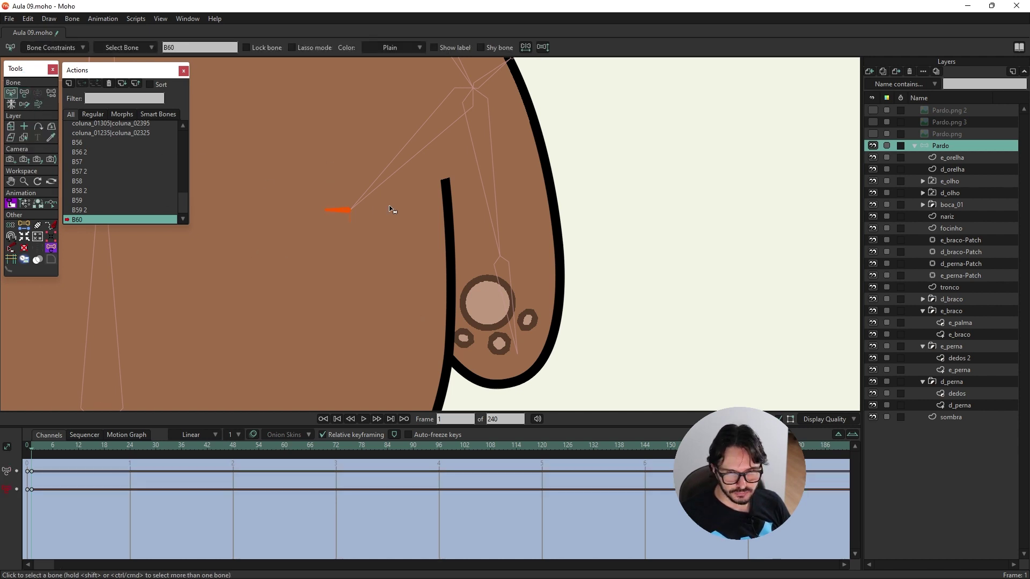
left_click(68, 82)
key("Return")
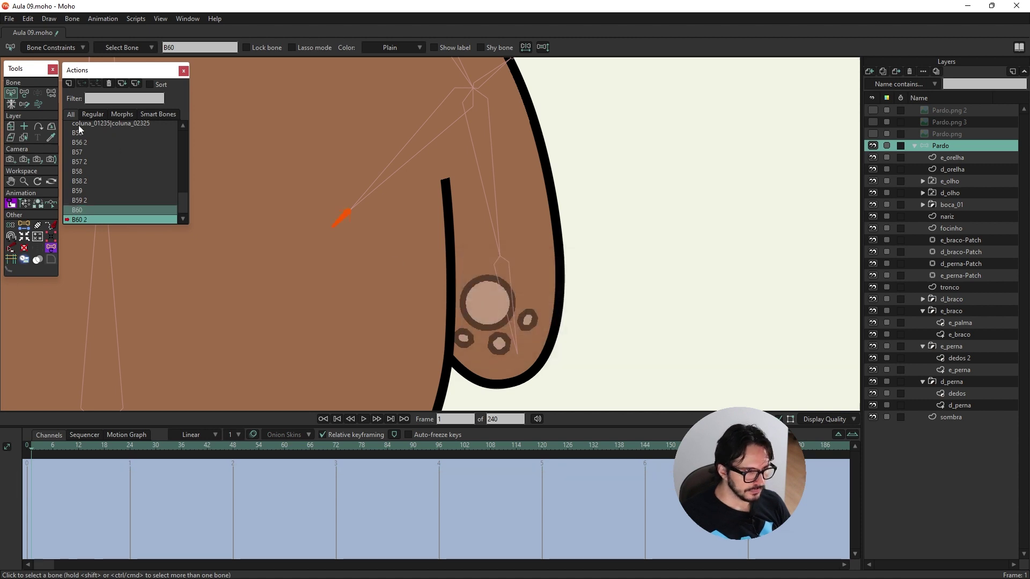
key("t")
left_click(376, 238)
left_click(420, 234, "ctrl+alt")
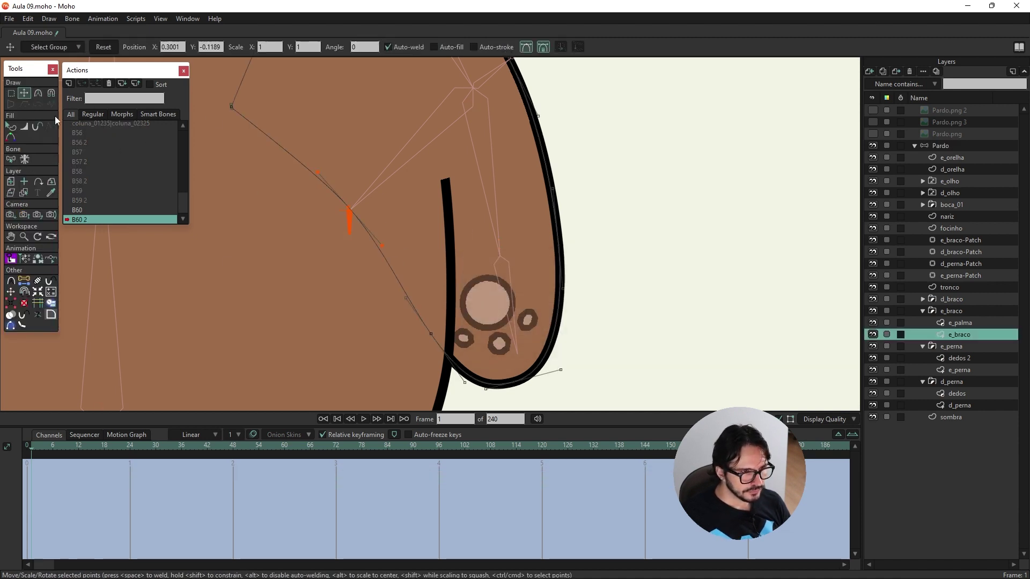
type("c01")
key("Return")
Create action B61, rotate bone B61, and adjust the e_braco arm point curvature
left_click_drag(375, 186, 271, 230)
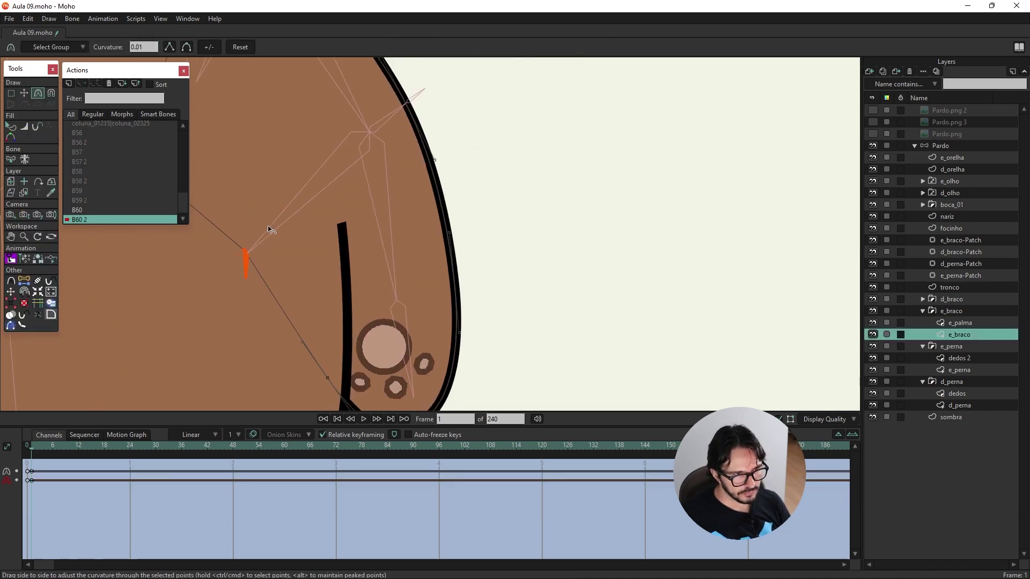
left_click(419, 95, "ctrl+alt")
left_click(68, 83)
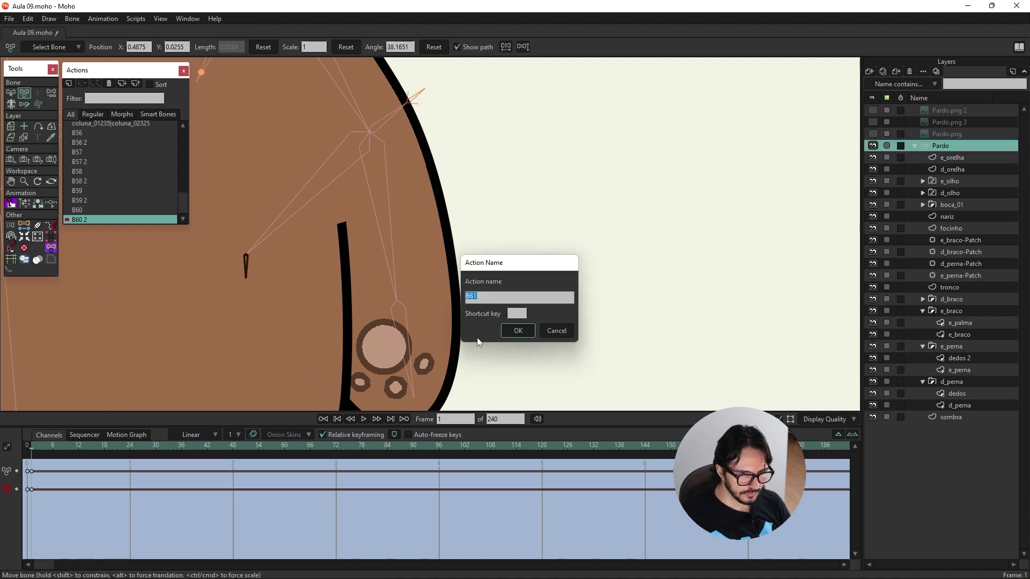
left_click(523, 332)
left_click(406, 88)
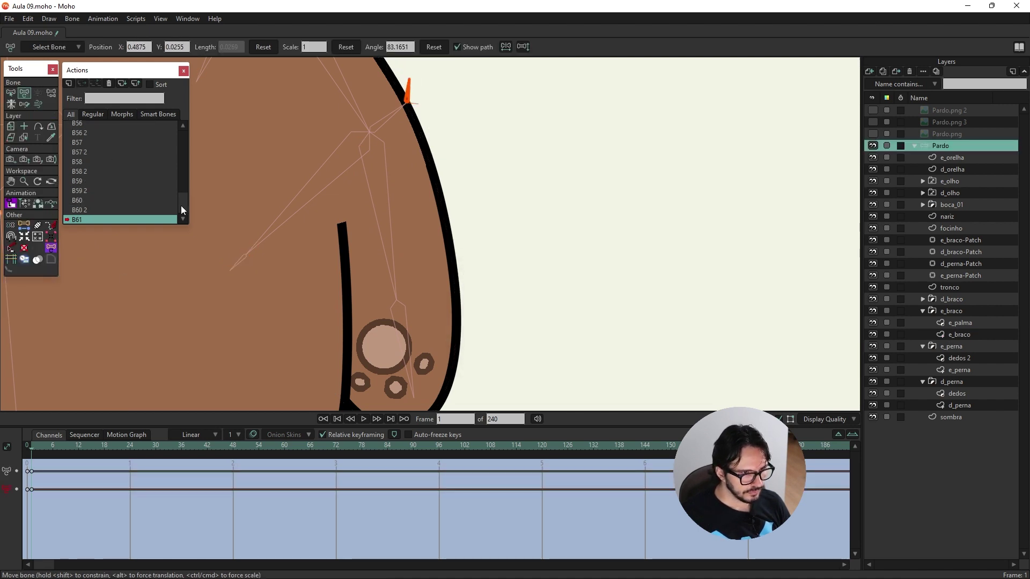
left_click(268, 279, "ctrl+alt")
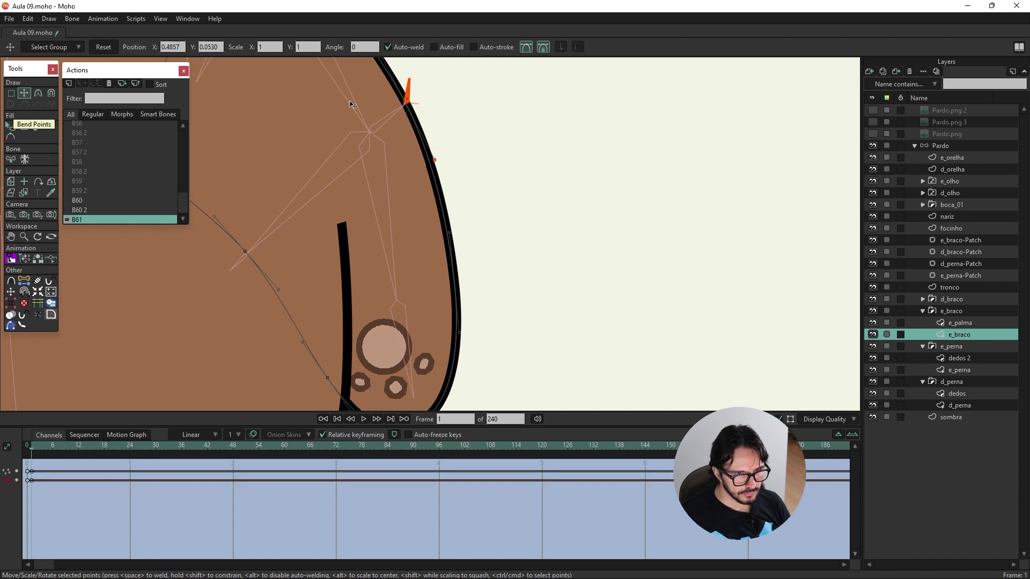
key("c")
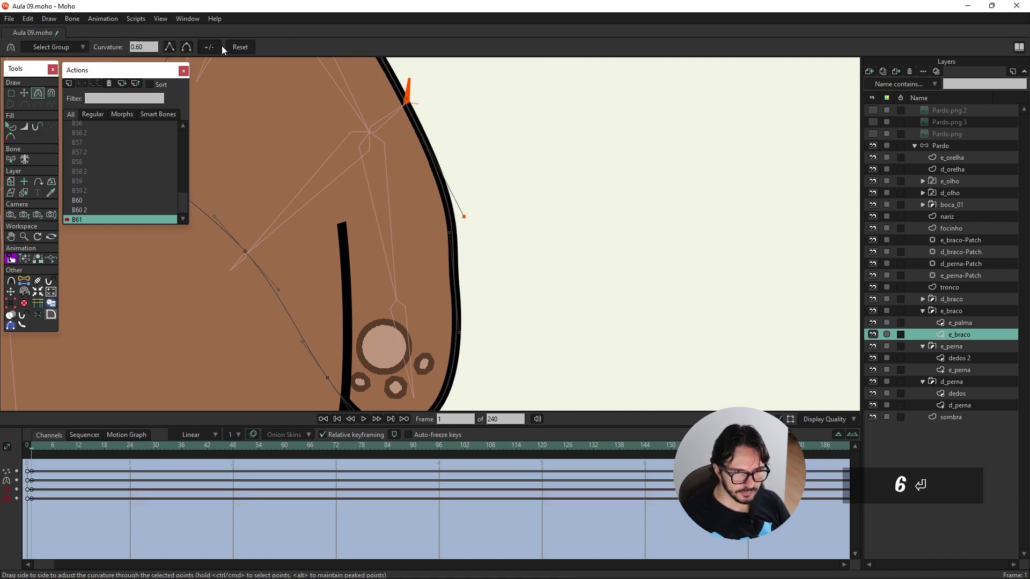
Create action B61 2, adjust e_braco curvature, and return to the Mainline
left_click(68, 83)
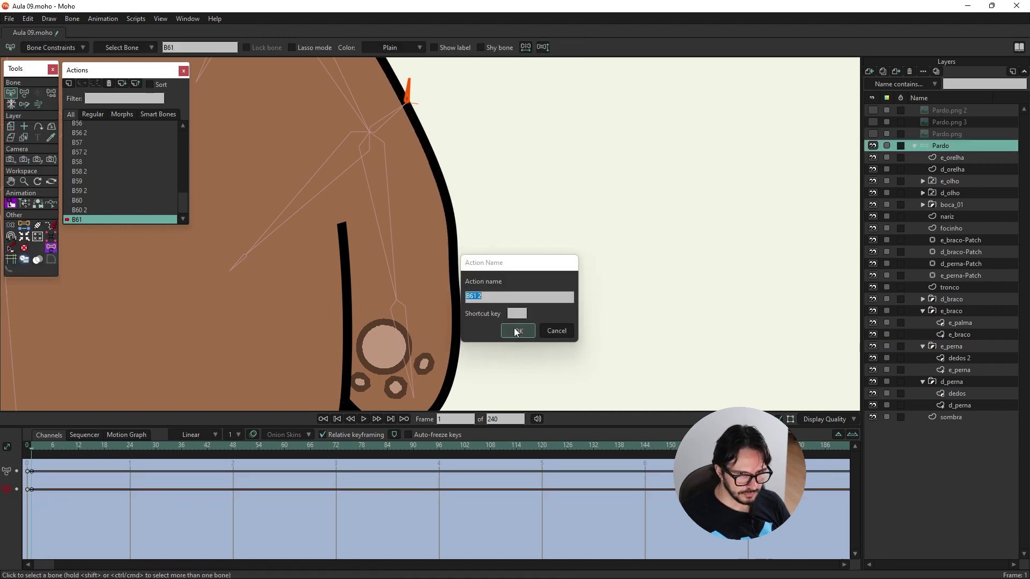
key("Return")
left_click(244, 250, "ctrl+alt")
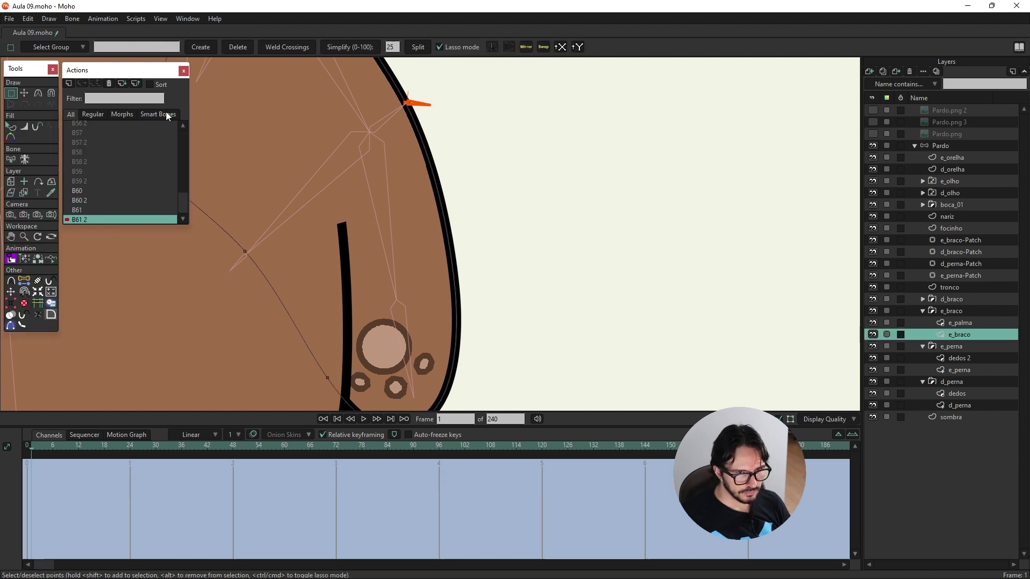
key("c")
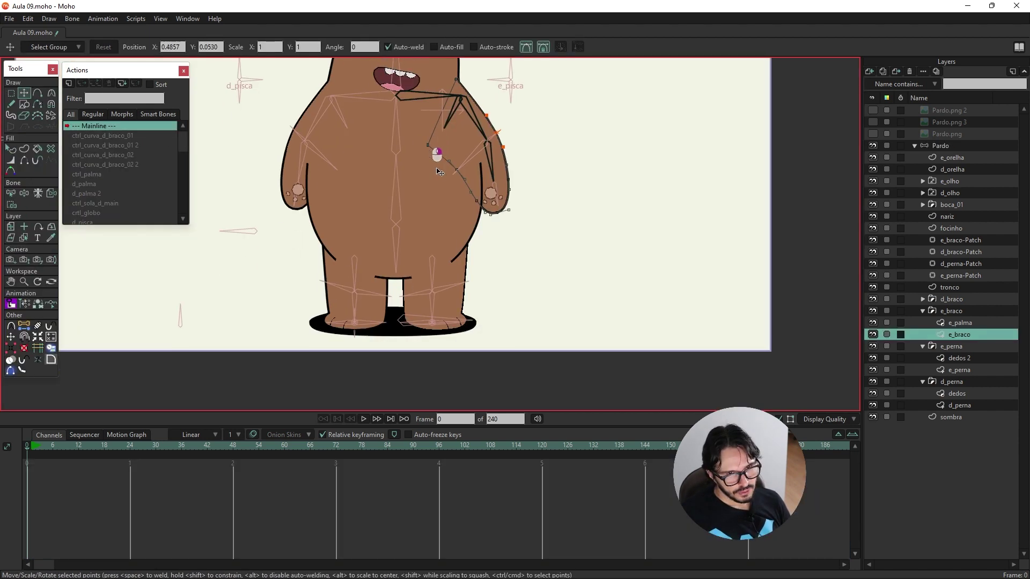
left_click(94, 125)
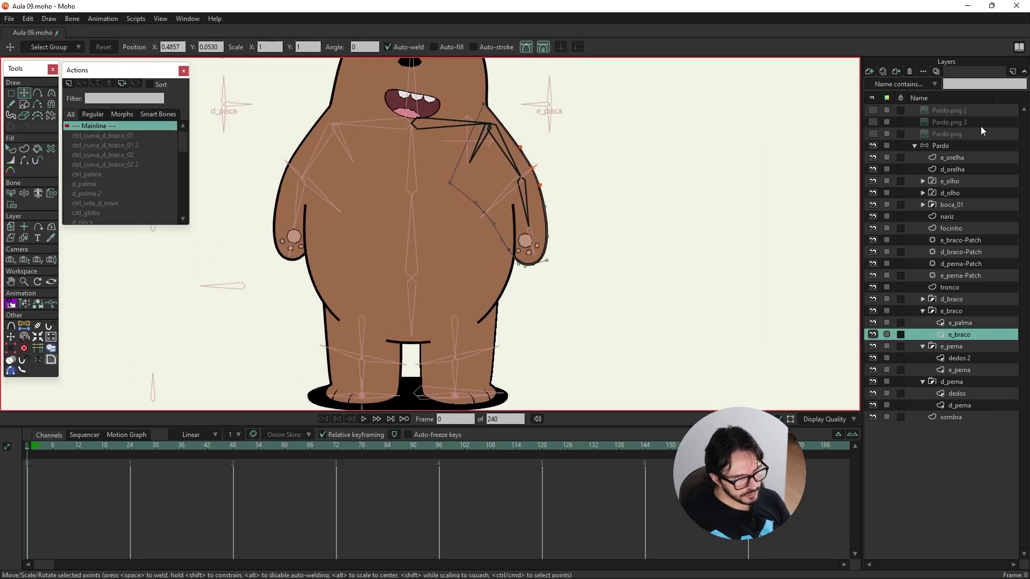
Select the Pardo bone layer and display each bone's strength and influence area
left_click(955, 147)
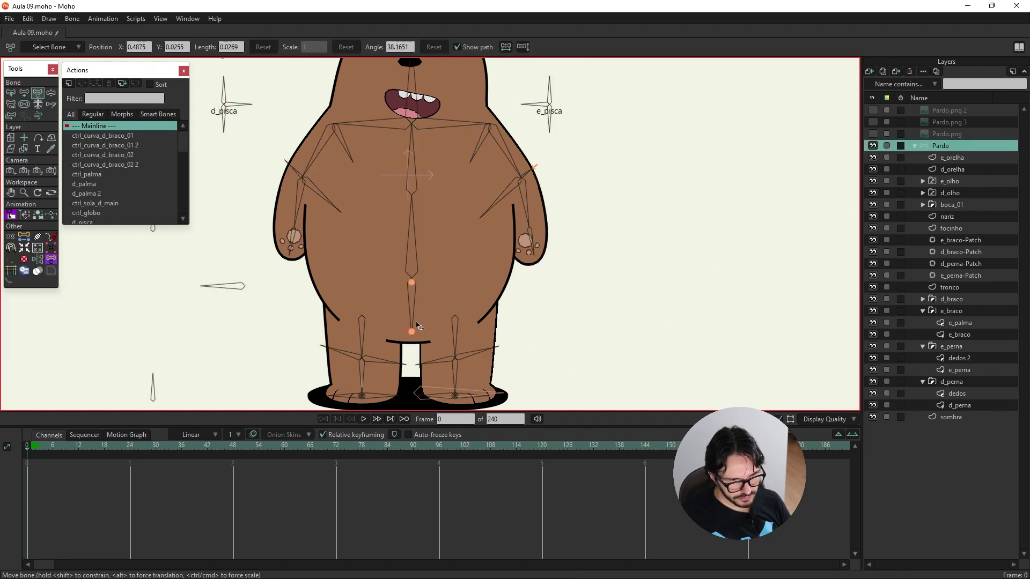
left_click(51, 93)
left_click(10, 94)
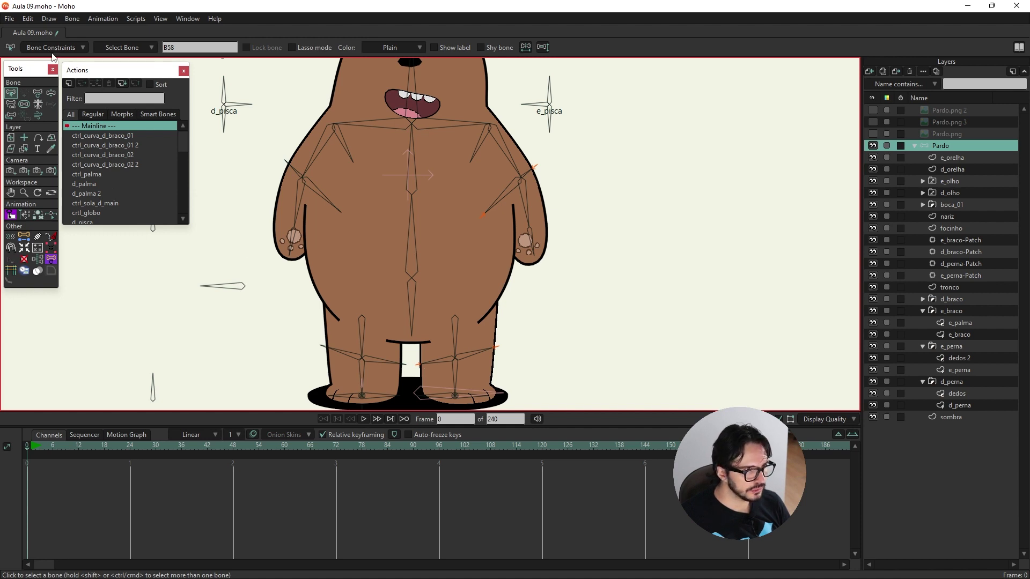
left_click(25, 102)
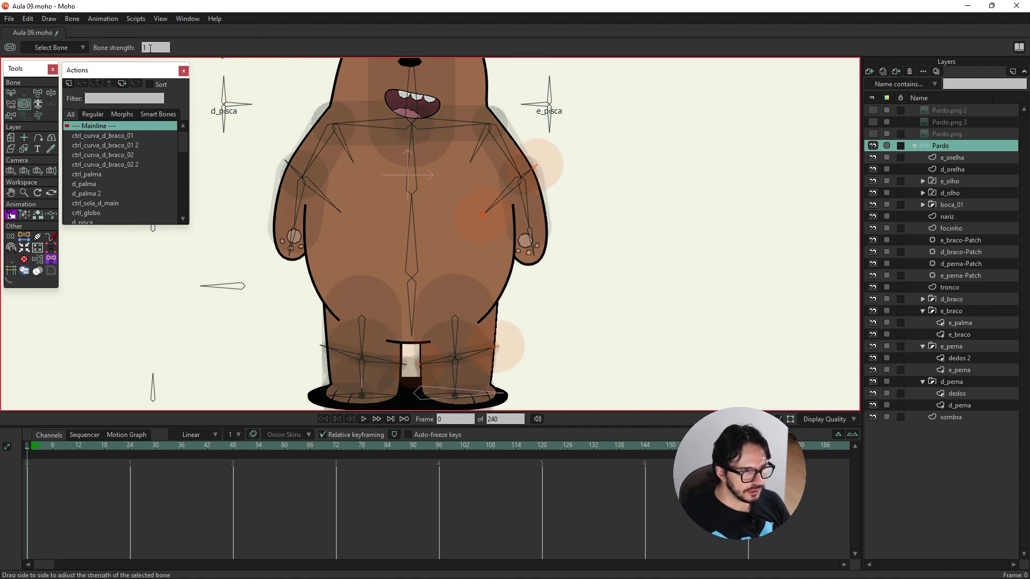
left_click(51, 93)
scroll(438, 232, "down", 2)
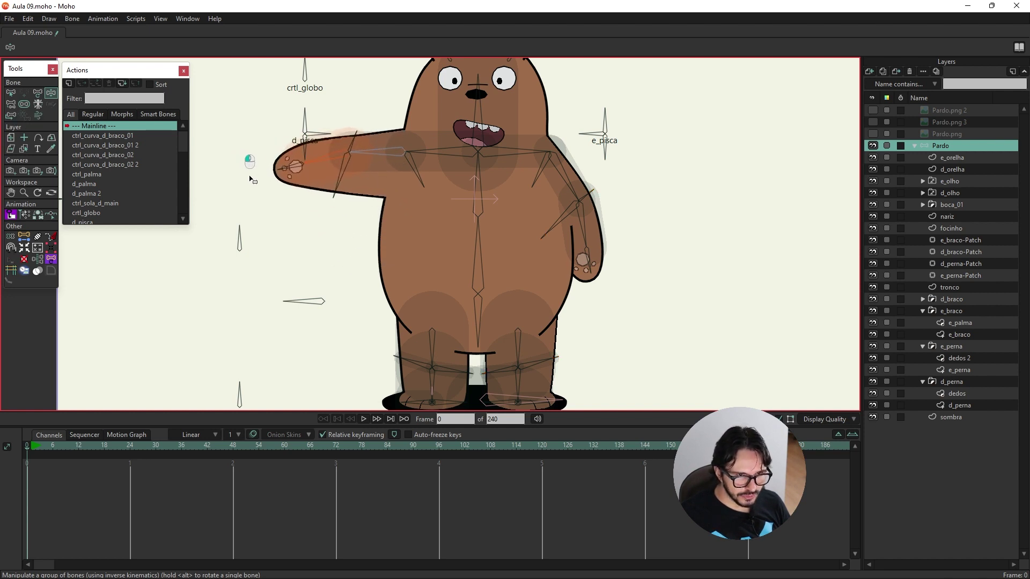
Raise the bear's arm to horizontal and then into a waving pose
left_click_drag(373, 231, 277, 171)
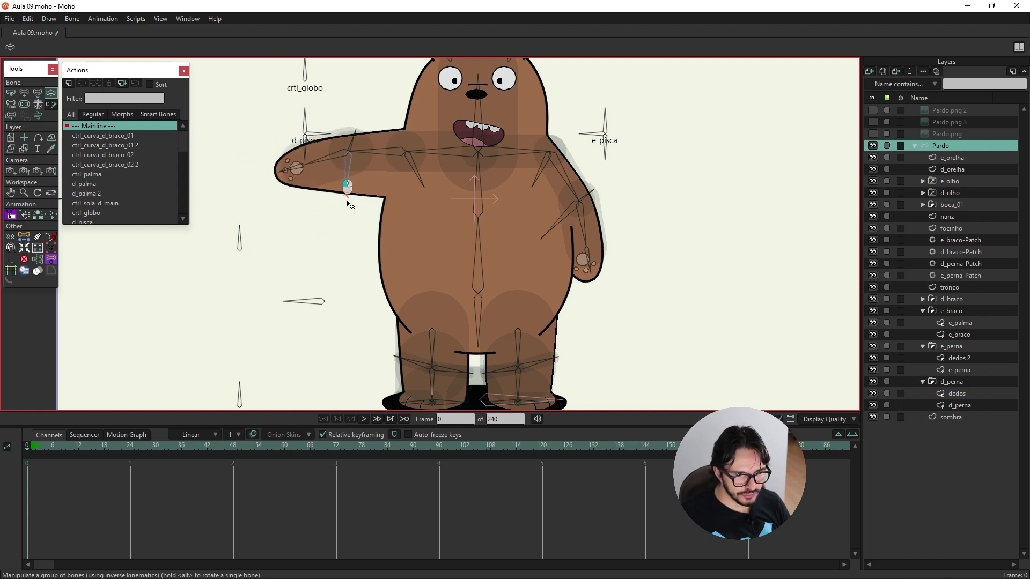
left_click_drag(346, 198, 320, 181)
scroll(316, 193, "up", 5)
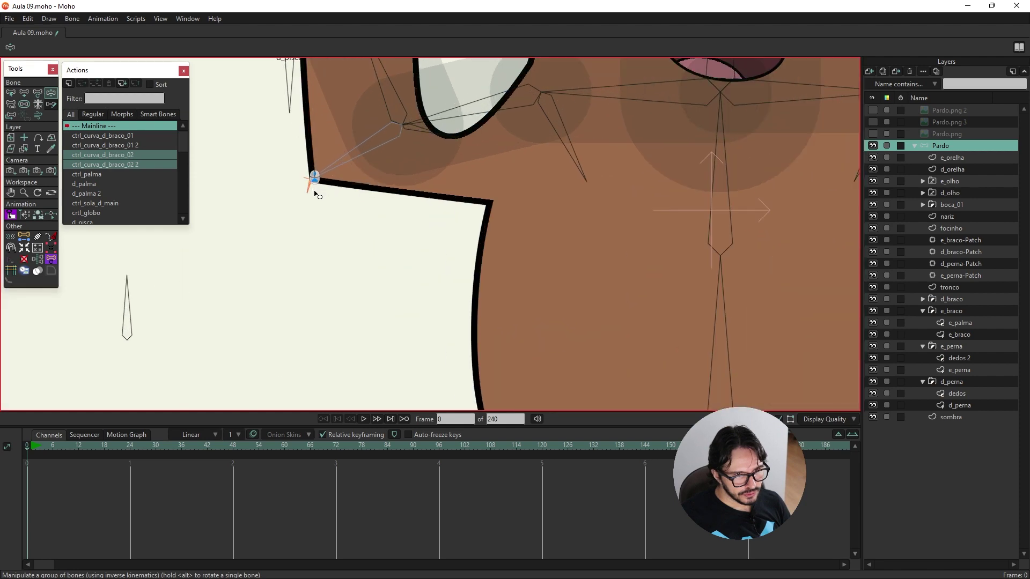
scroll(310, 191, "down", 3)
scroll(300, 190, "down", 3)
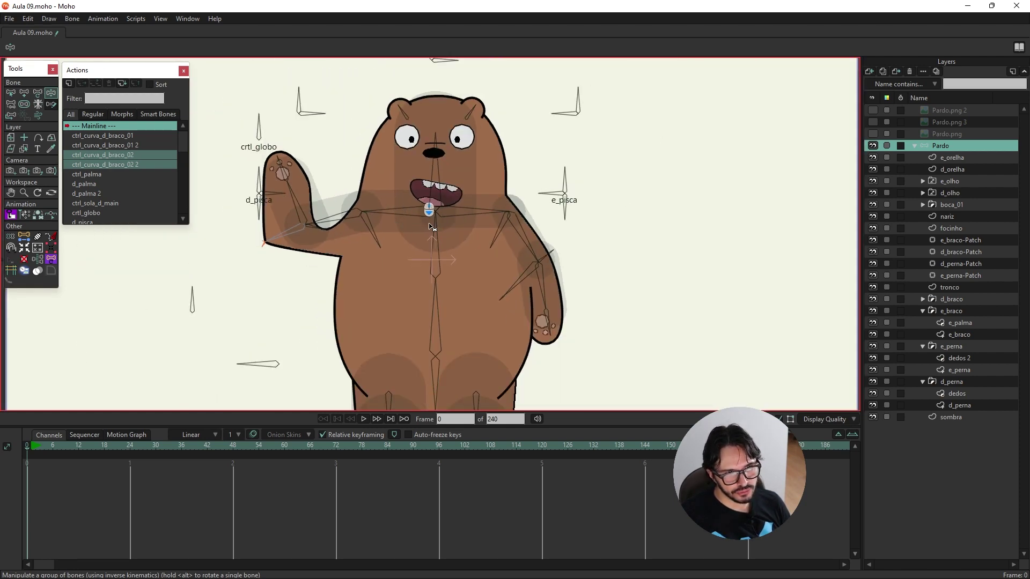
scroll(295, 190, "up", 3)
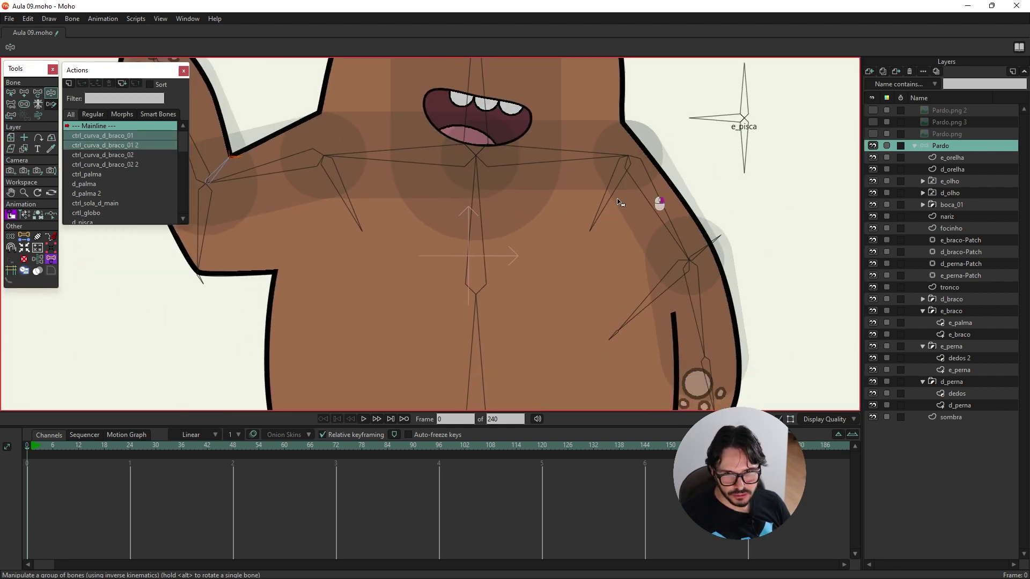
Test-raise the bear's other arm and undo the test poses
mouse_move(658, 202)
left_mouse_down()
mouse_move(561, 225)
mouse_move(602, 375)
left_mouse_up()
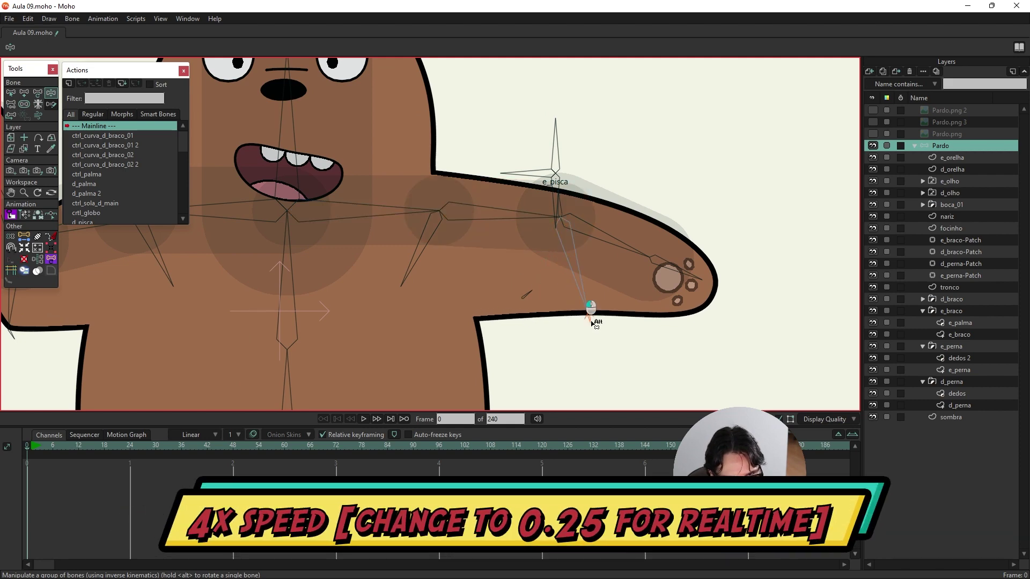
mouse_move(564, 240)
left_mouse_down()
mouse_move(633, 134)
mouse_move(659, 145)
left_mouse_up()
key("ctrl+z")
scroll(614, 186, "down", 3)
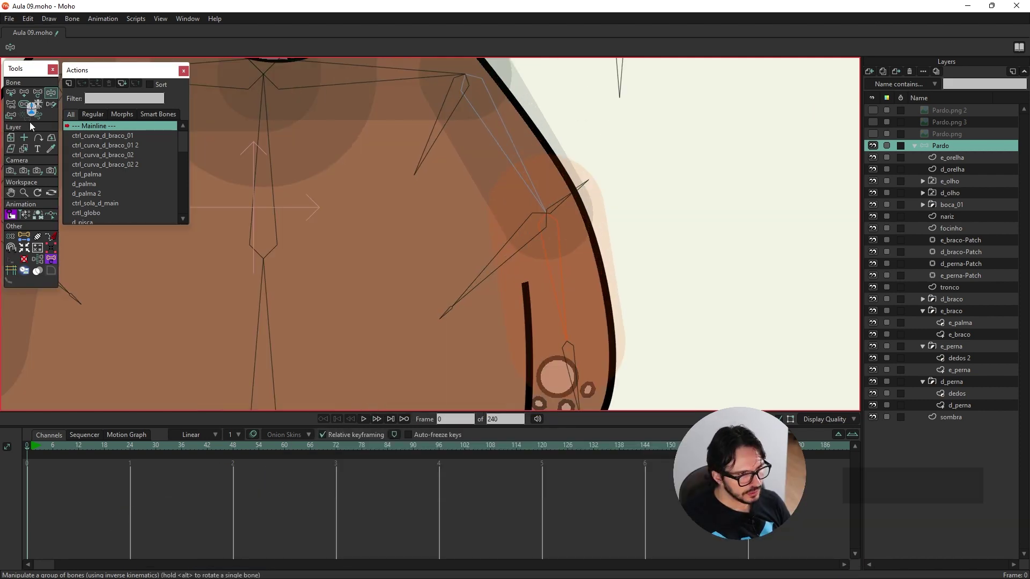
key("p")
key("ctrl+z")
key("z")
scroll(649, 191, "up", 3)
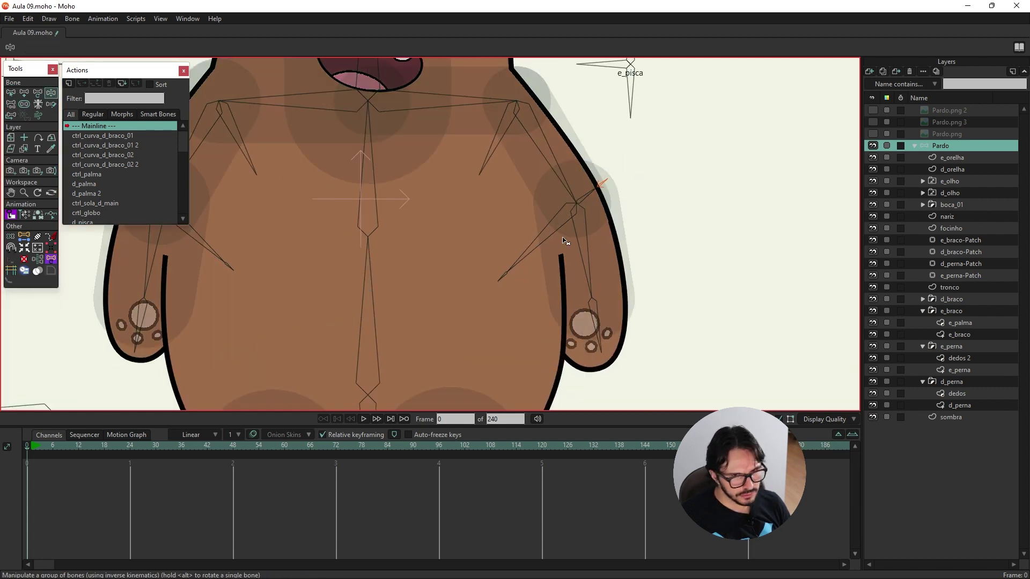
left_click_drag(567, 239, 716, 244)
key("ctrl+z")
scroll(574, 229, "up", 3)
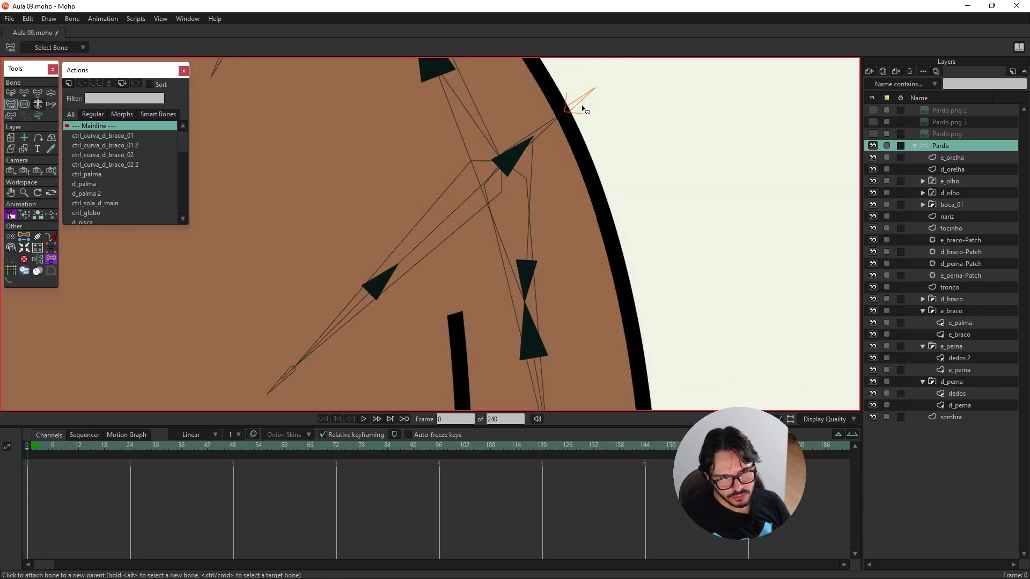
Stretch the arm toward the paw and swing the lower arm bone down
left_click_drag(568, 113, 531, 156, "alt")
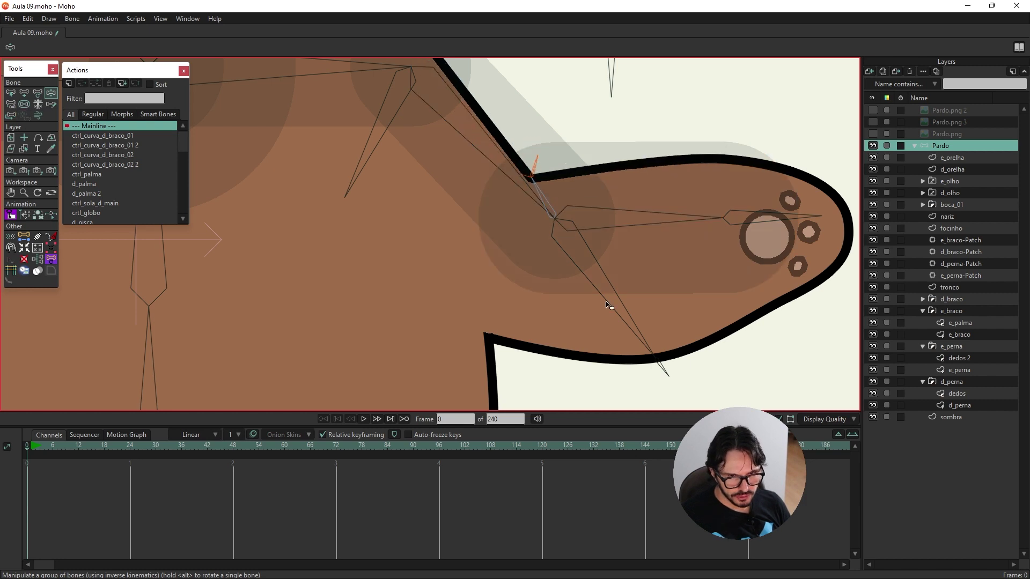
left_click_drag(659, 364, 544, 388, "alt")
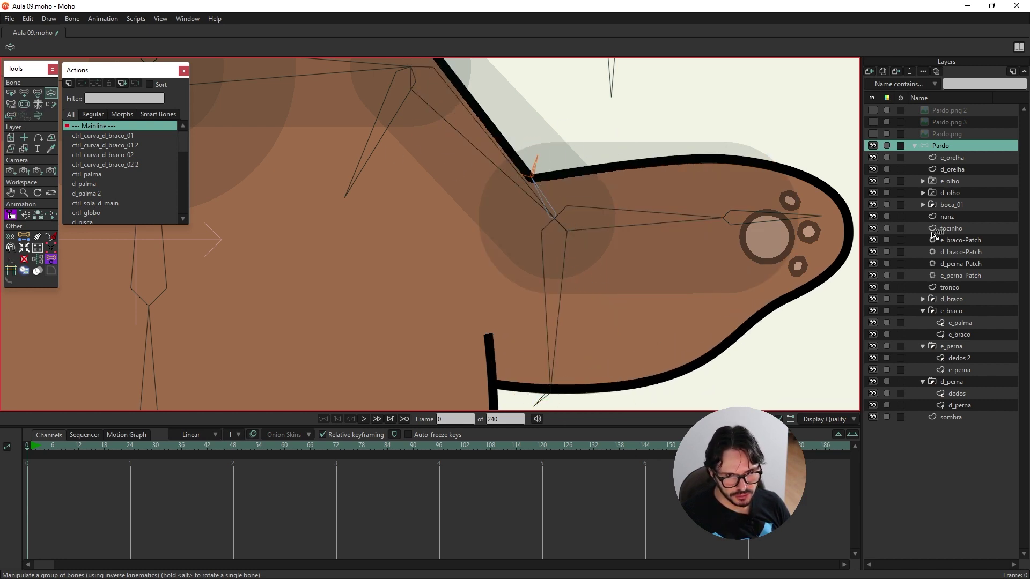
scroll(473, 160, "down", 3)
scroll(409, 138, "down", 2)
scroll(363, 230, "up", 2)
scroll(367, 225, "up", 1)
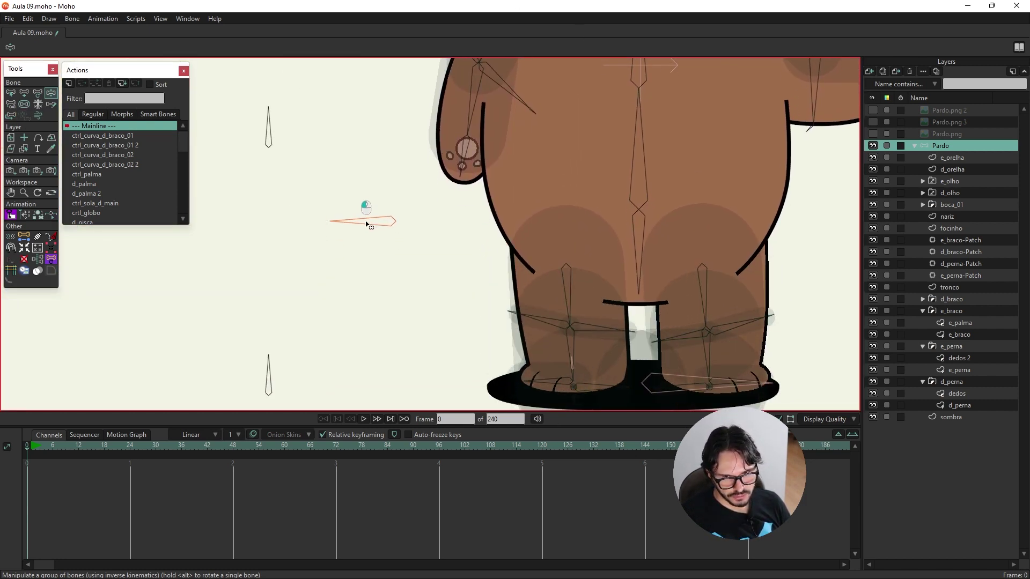
Reparent the leg bone to the hip bone
key("s")
scroll(579, 244, "up", 2)
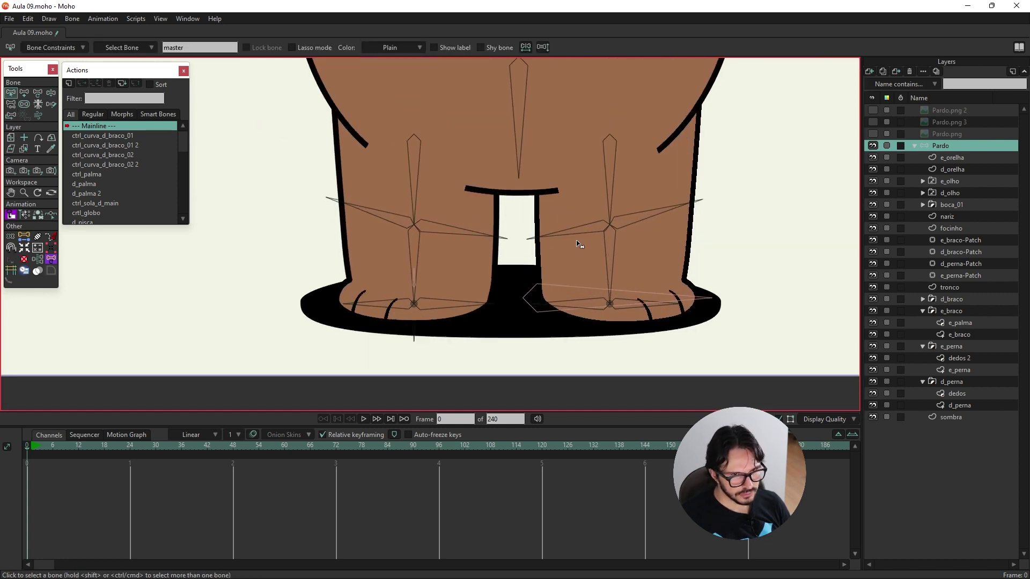
key("p")
scroll(735, 215, "up", 2)
left_click(696, 256)
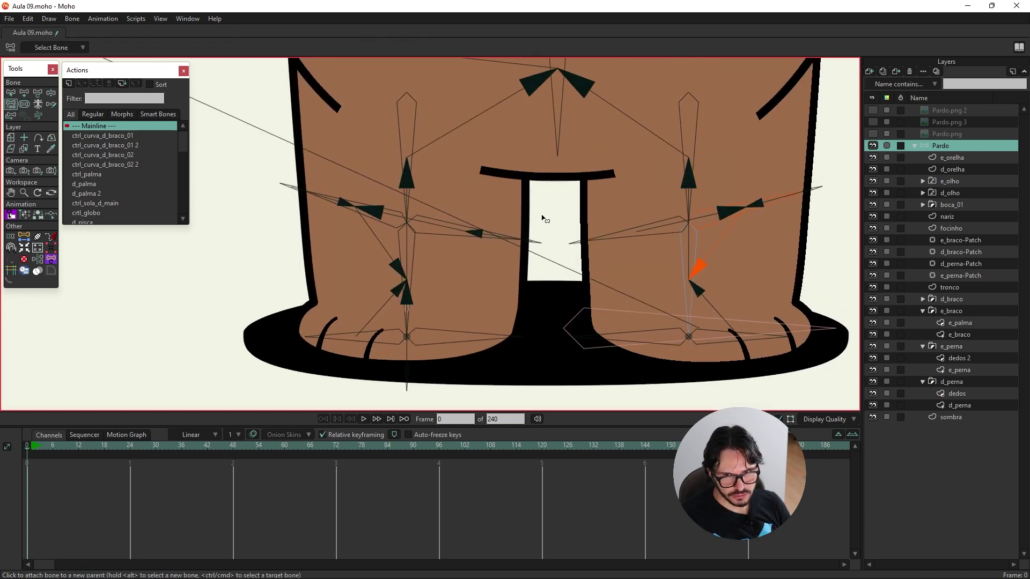
left_click(51, 93)
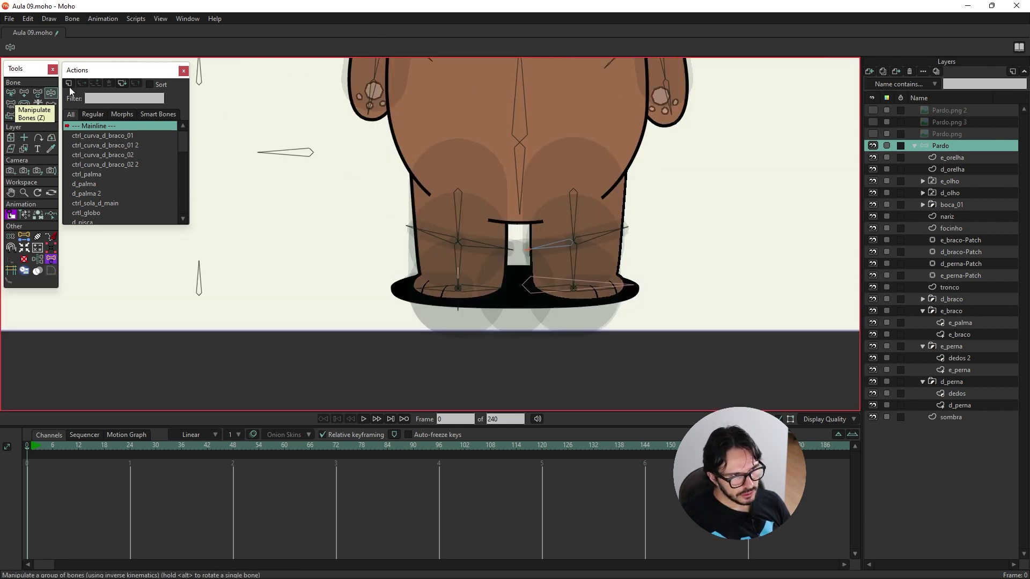
Bend-test the legs, then open the B56 2 action for editing
scroll(655, 265, "up", 2)
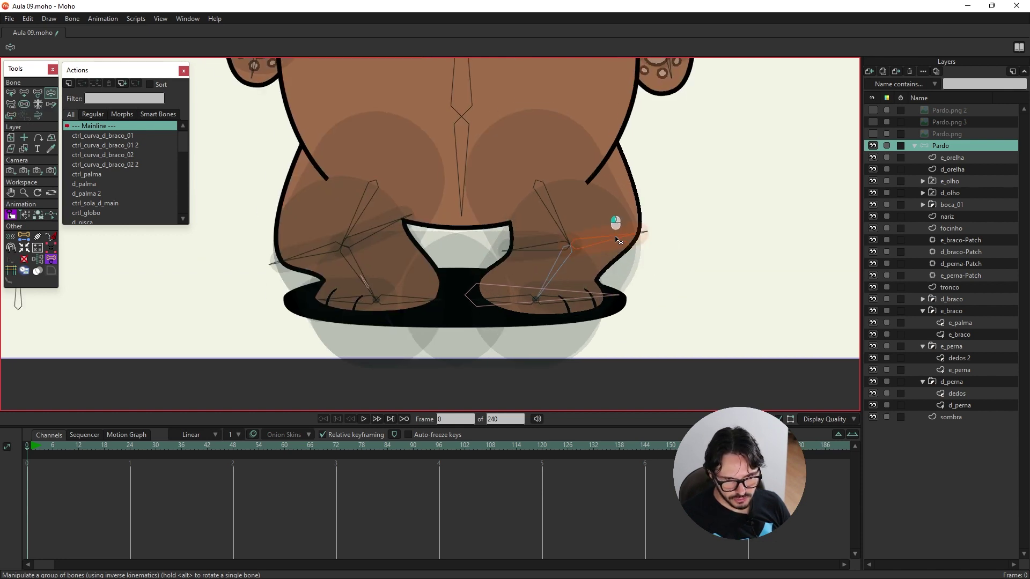
left_click_drag(274, 234, 274, 234)
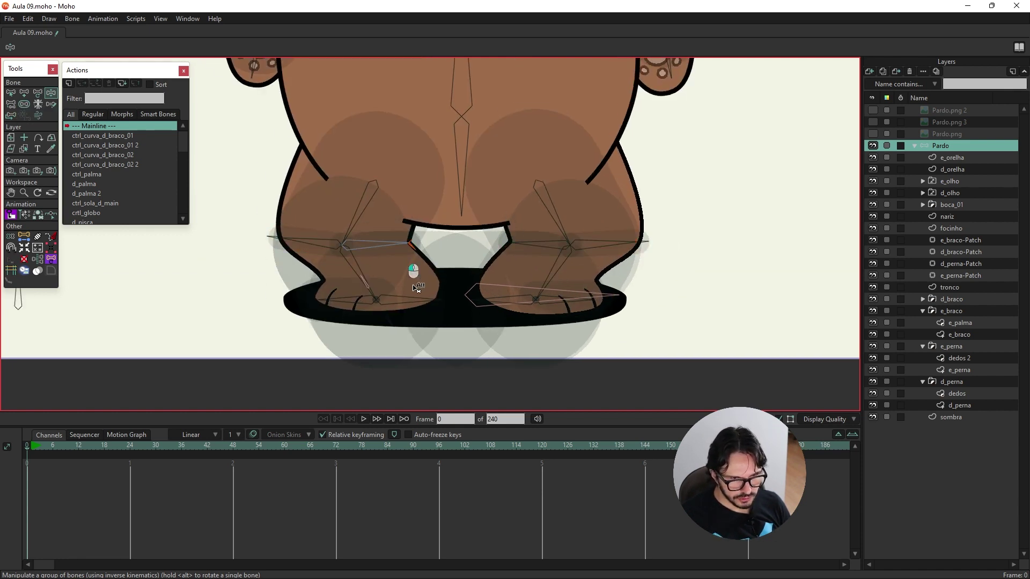
left_click_drag(651, 242, 650, 236)
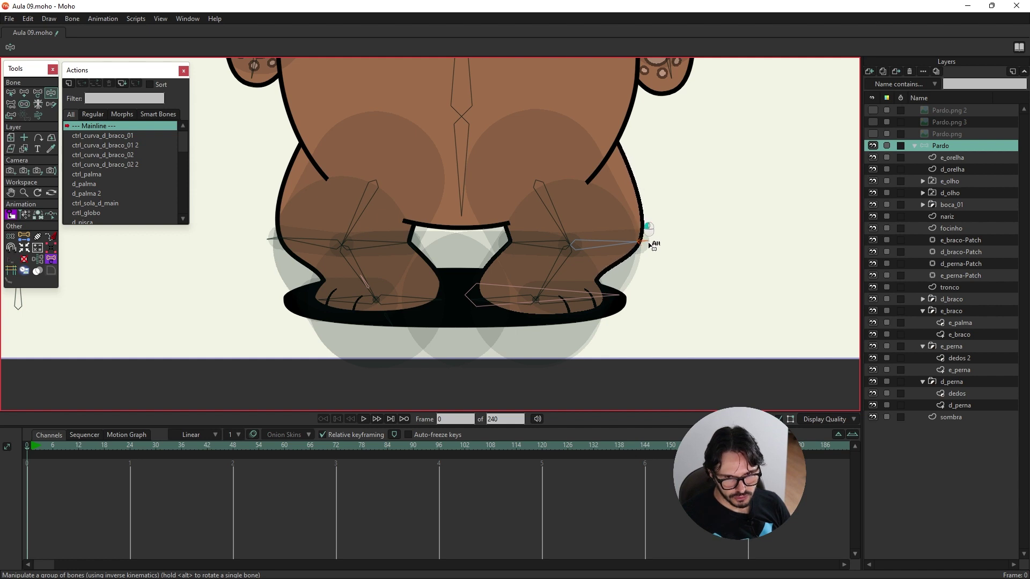
mouse_move(274, 236)
left_mouse_down()
mouse_move(276, 246)
mouse_move(265, 237)
left_mouse_up()
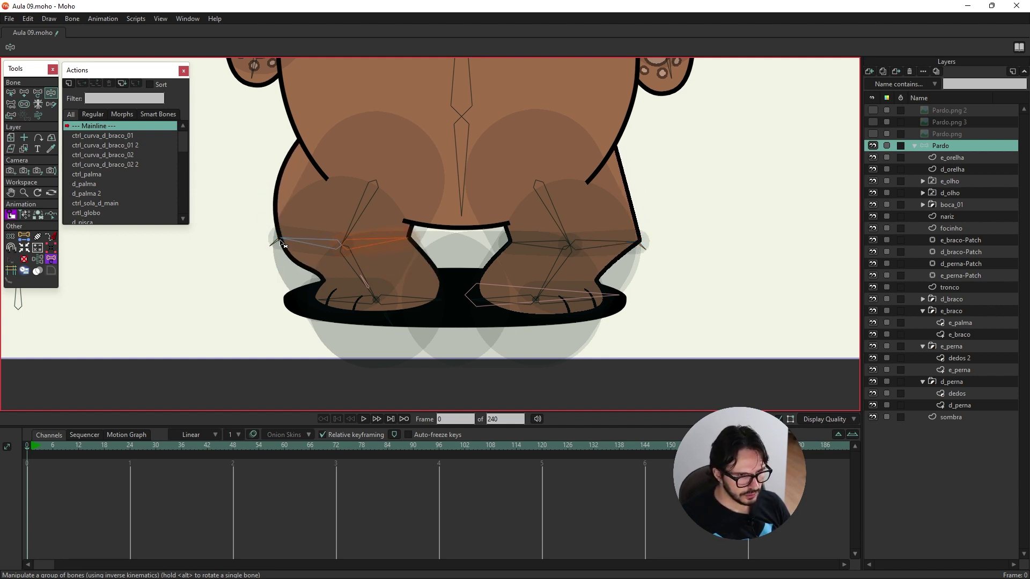
scroll(107, 183, "down", 10)
scroll(107, 187, "down", 5)
double_click(107, 188)
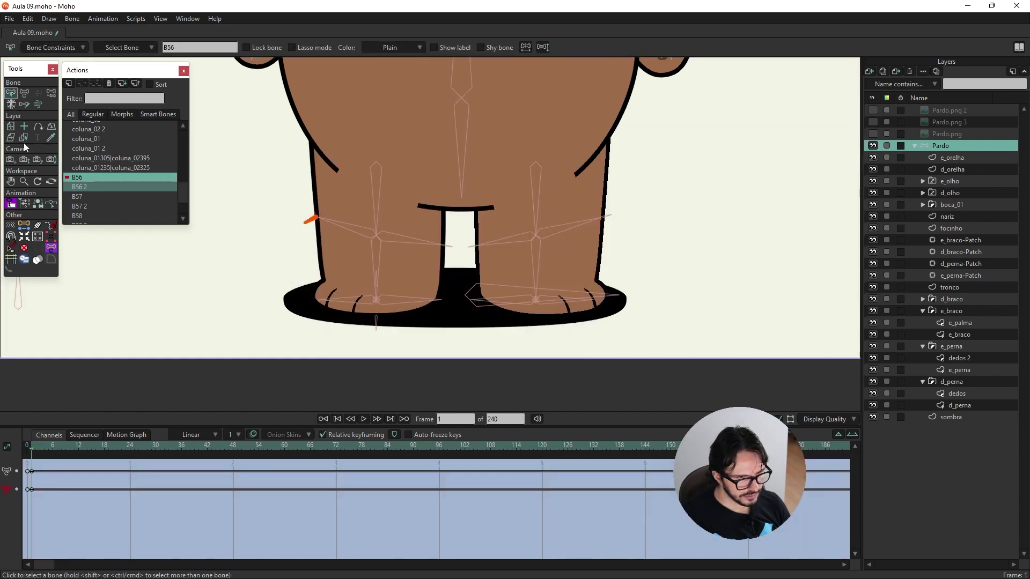
Return to the Mainline timeline at frame 1
left_click(24, 92)
scroll(124, 171, "up", 15)
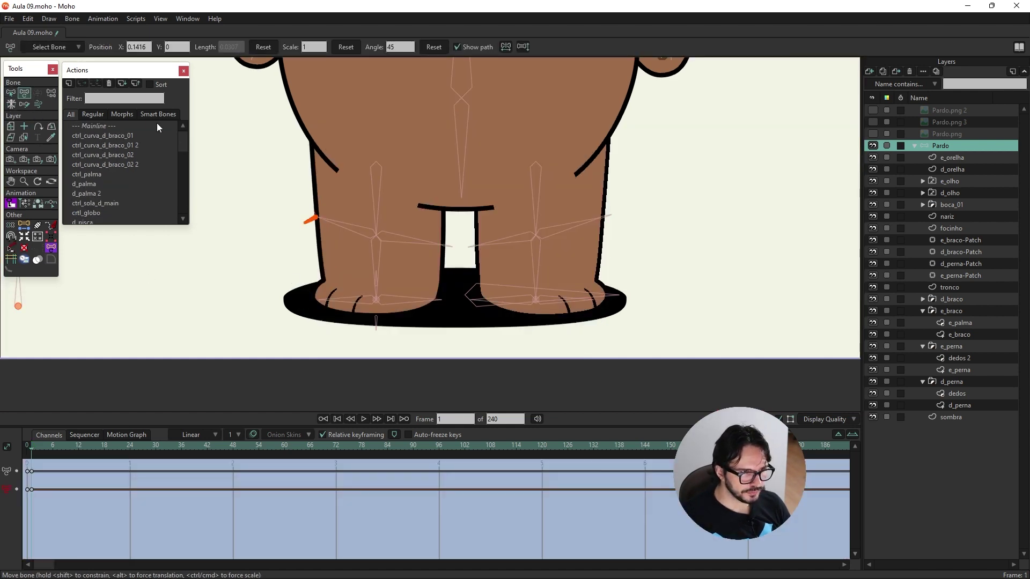
double_click(157, 125)
left_click(51, 92)
left_click(31, 445)
Lift and bend the bear's legs into a test pose at frame 1
left_click_drag(321, 152, 317, 154)
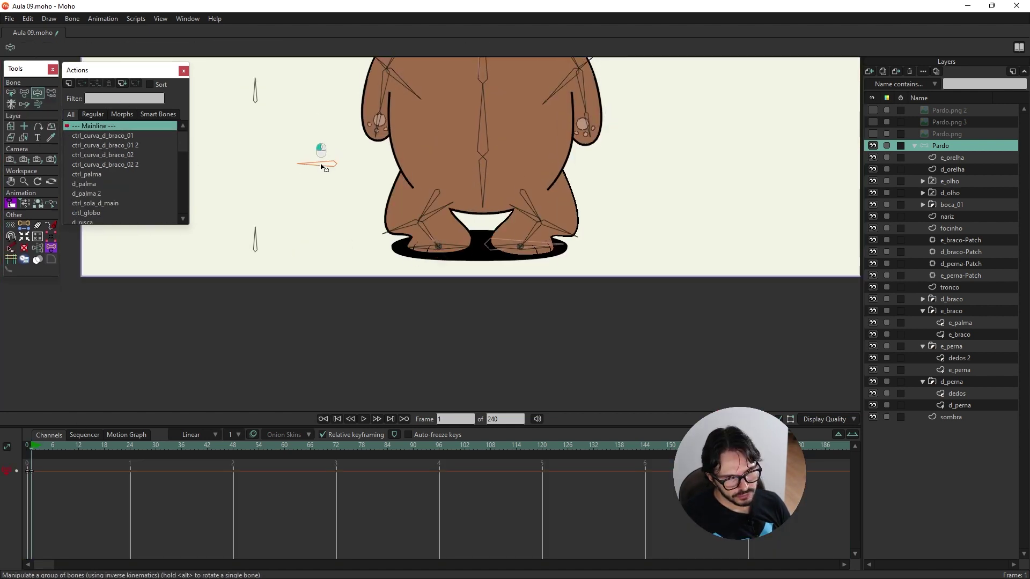
scroll(395, 202, "up", 3)
left_click_drag(395, 203, 510, 215)
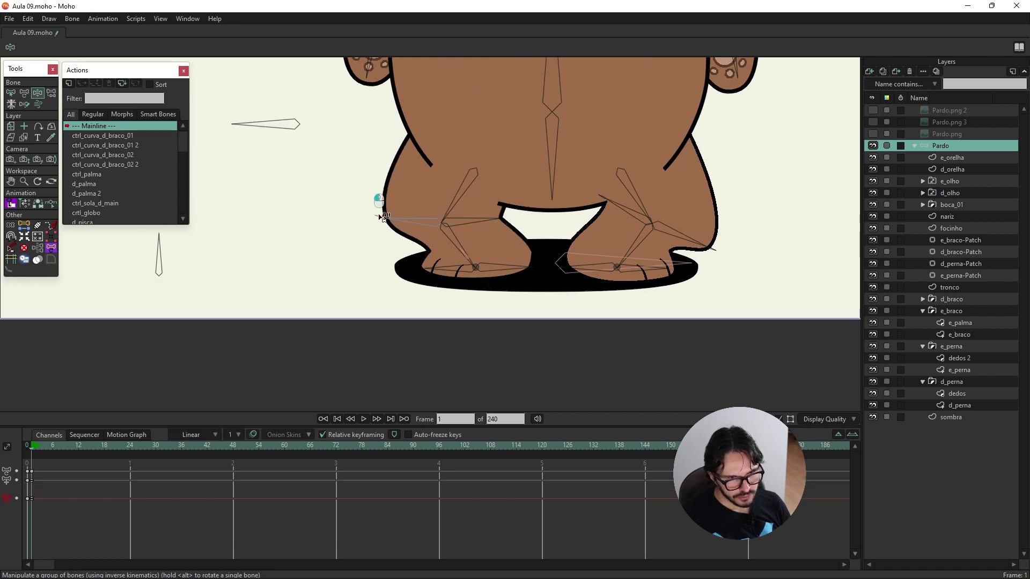
left_click_drag(696, 240, 715, 223)
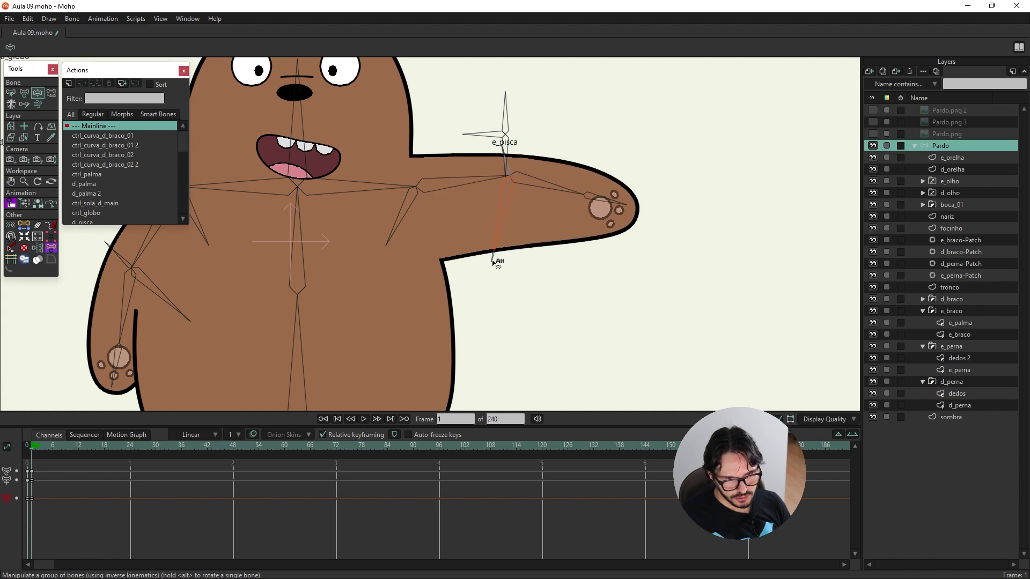
Raise the left arm overhead, swing it out horizontally, and bend the elbow
left_click_drag(601, 199, 560, 96)
scroll(591, 208, "up", 3)
mouse_move(637, 237)
left_mouse_down()
mouse_move(536, 143)
mouse_move(492, 218)
mouse_move(507, 196)
left_mouse_up()
scroll(507, 196, "down", 3)
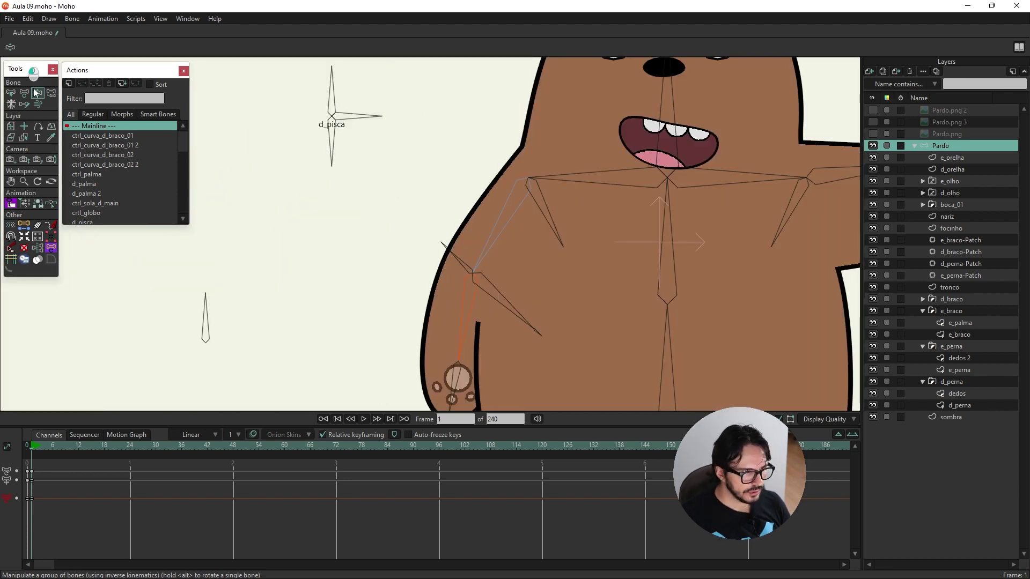
mouse_move(455, 375)
left_mouse_down()
mouse_move(340, 276)
mouse_move(325, 240)
left_mouse_up()
mouse_move(490, 272)
left_mouse_down()
mouse_move(395, 218)
mouse_move(404, 163)
left_mouse_up()
scroll(611, 267, "down", 3)
scroll(467, 242, "down", 2)
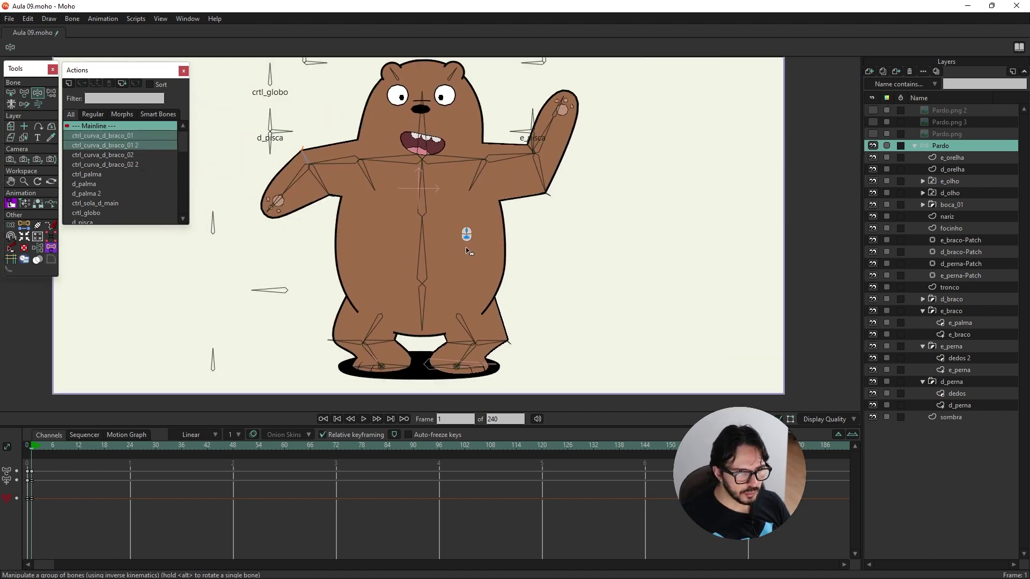
scroll(483, 375, "up", 4)
left_click(103, 18)
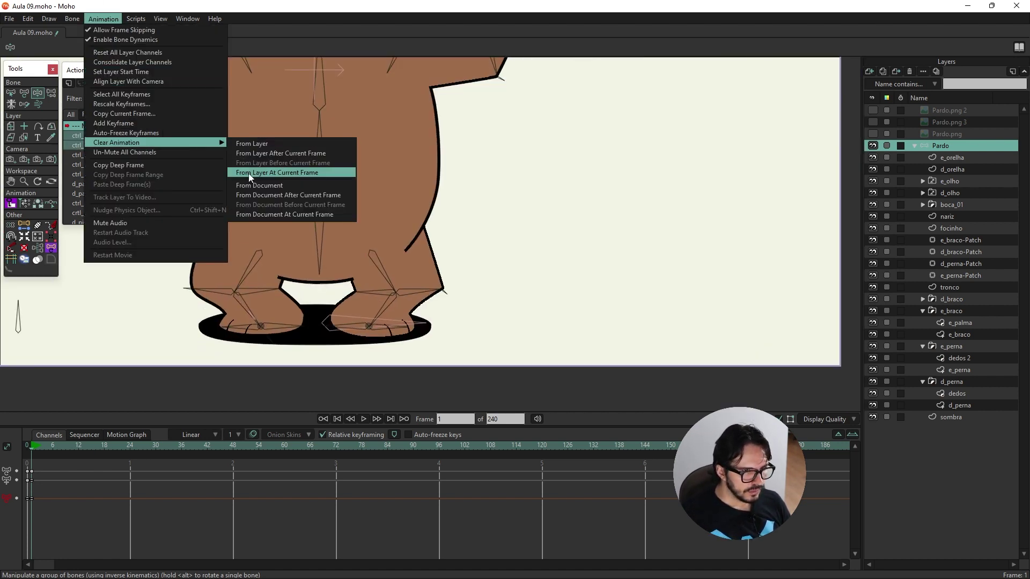
Clear the layer's test-pose animation at the current frame and make the boca layer active
left_click(316, 185)
scroll(402, 204, "down", 2)
scroll(461, 231, "down", 3)
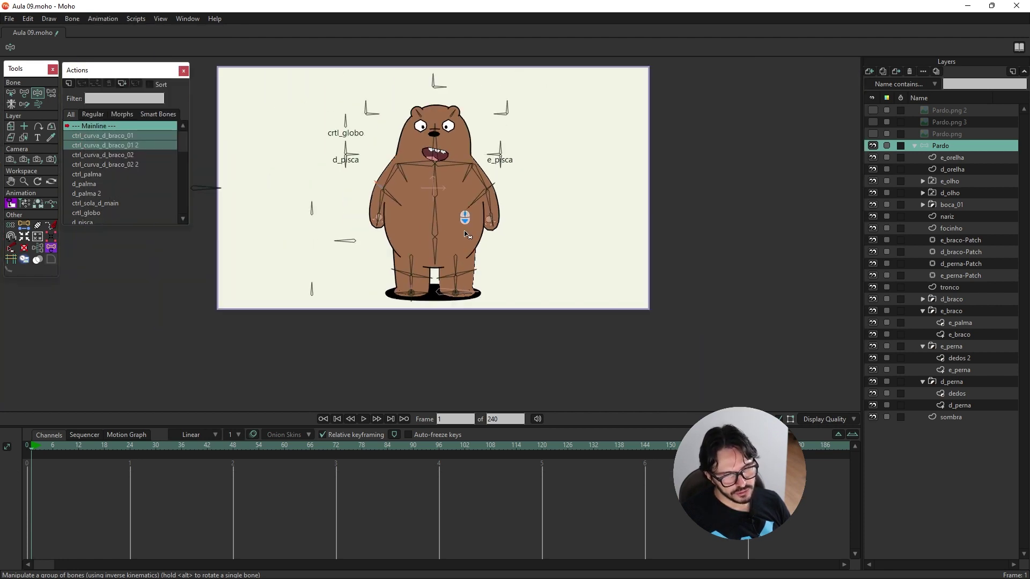
scroll(461, 236, "up", 2)
scroll(461, 236, "up", 1)
scroll(461, 236, "down", 1)
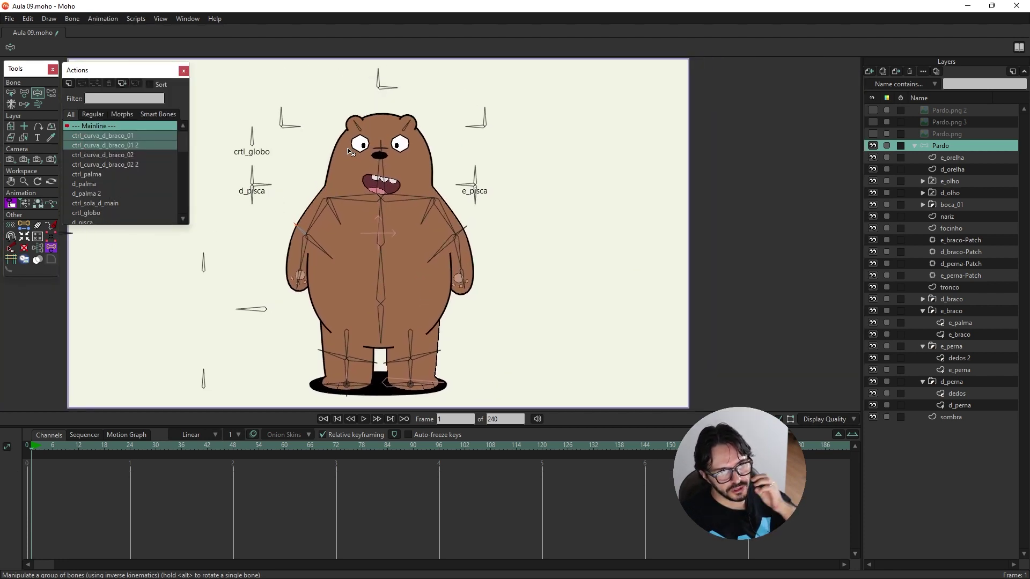
left_click(369, 183, "ctrl+alt")
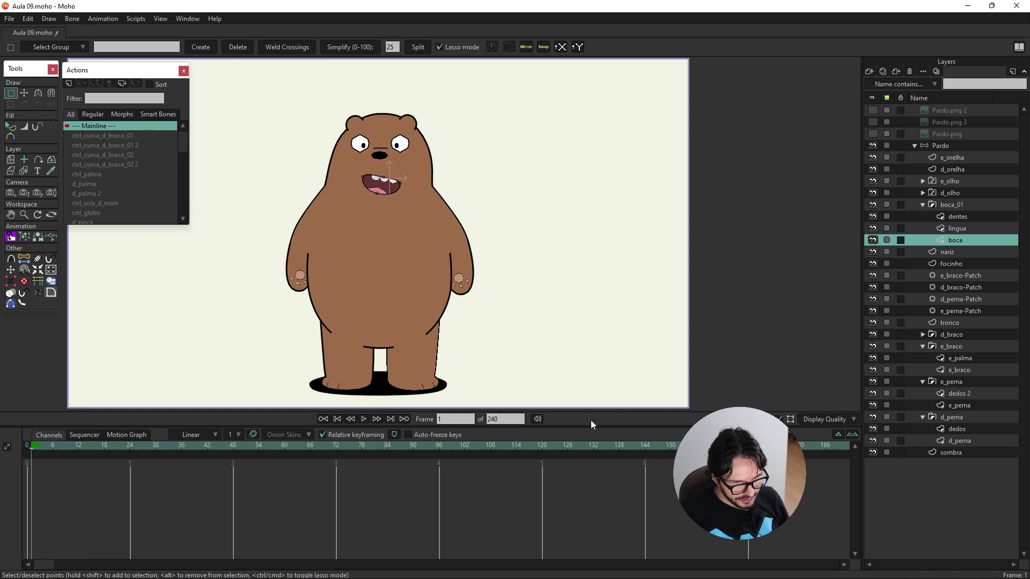
Reframe the bear, reselect the Pardo bone layer, and start Save As
left_click_drag(487, 340, 514, 218)
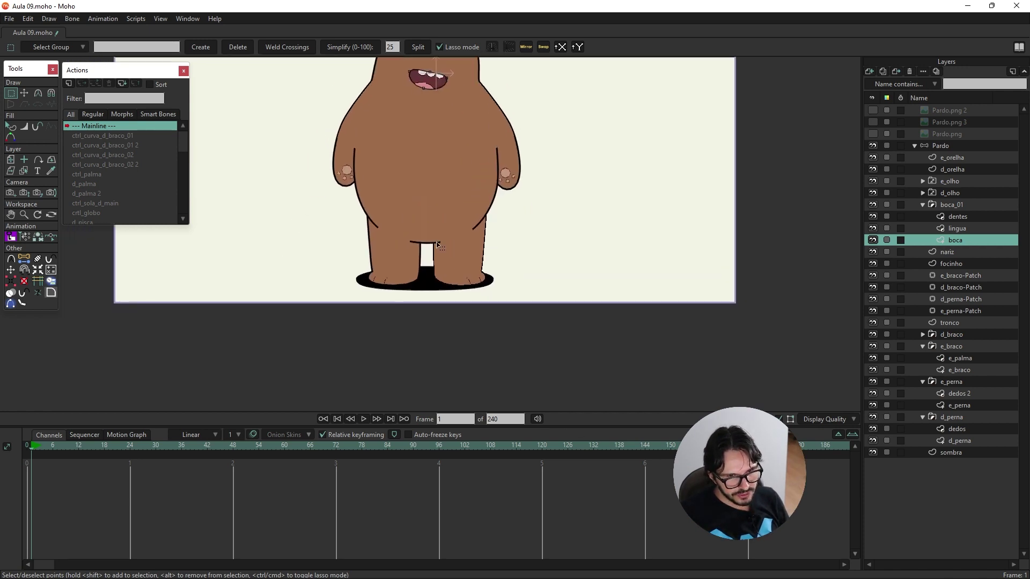
left_click_drag(437, 245, 440, 278)
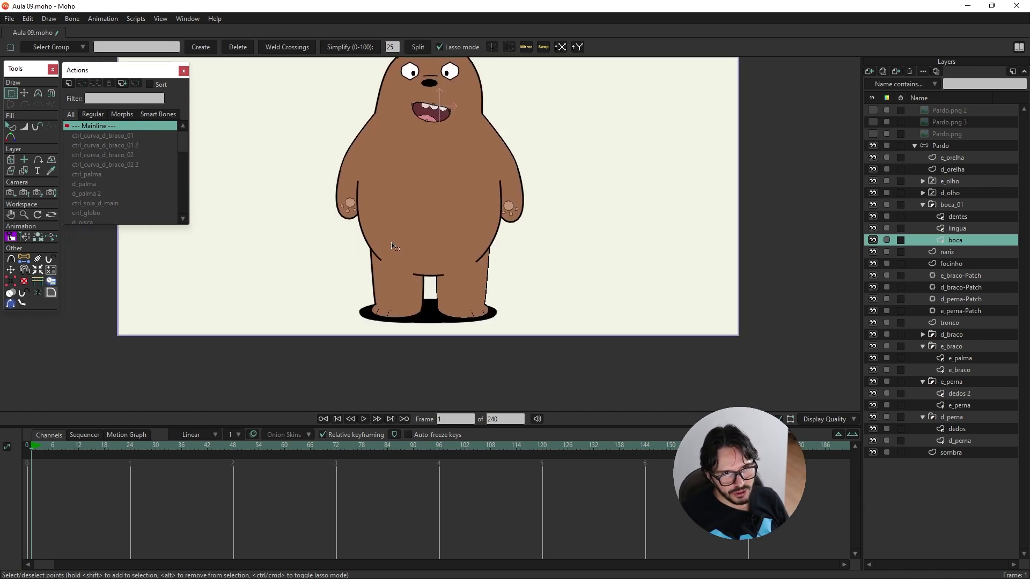
left_click(952, 146)
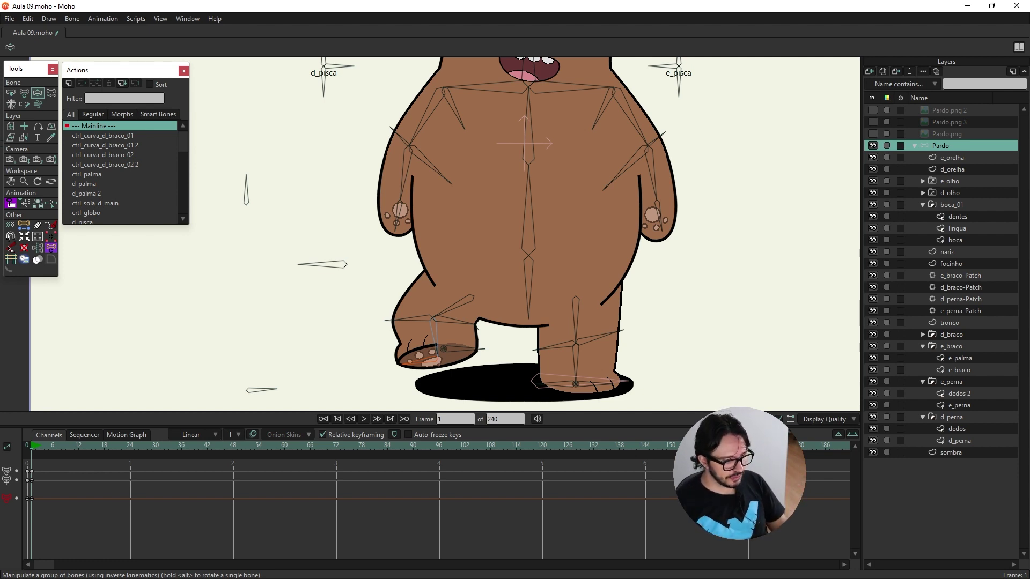
key("ctrl+shift+s")
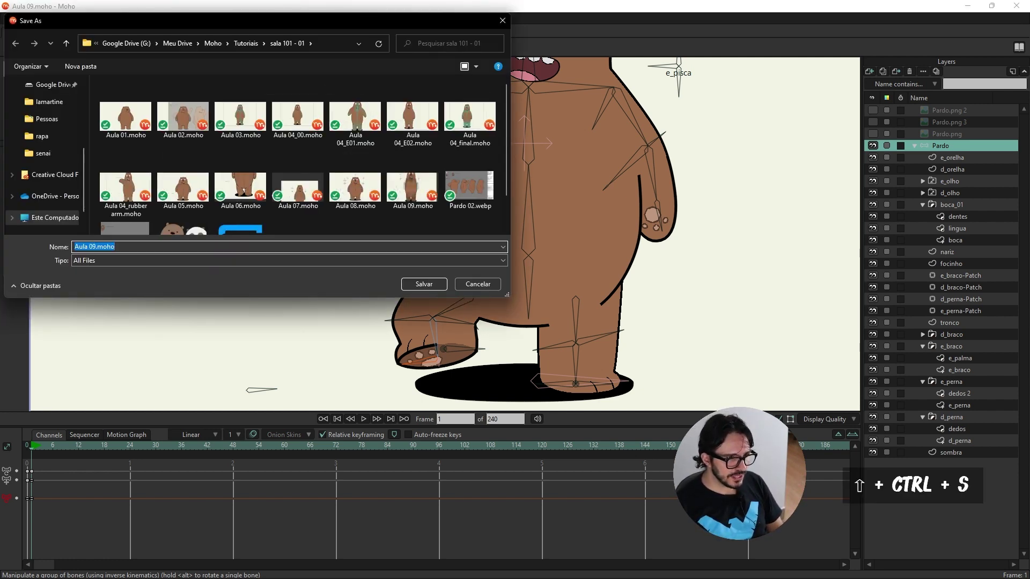
Enter 'Aula 10.moho' as the new file name
type("Aula 10.moho")
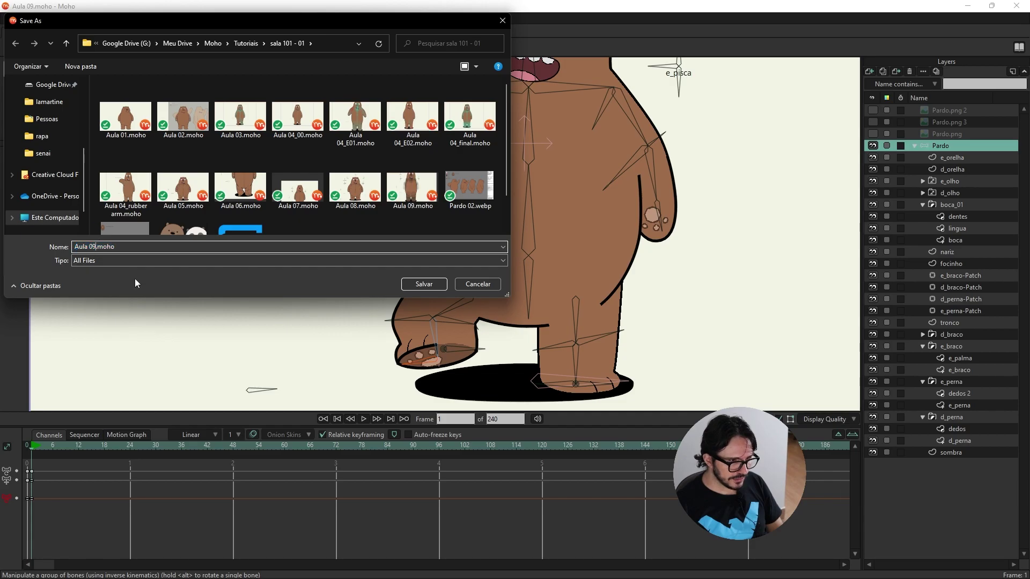